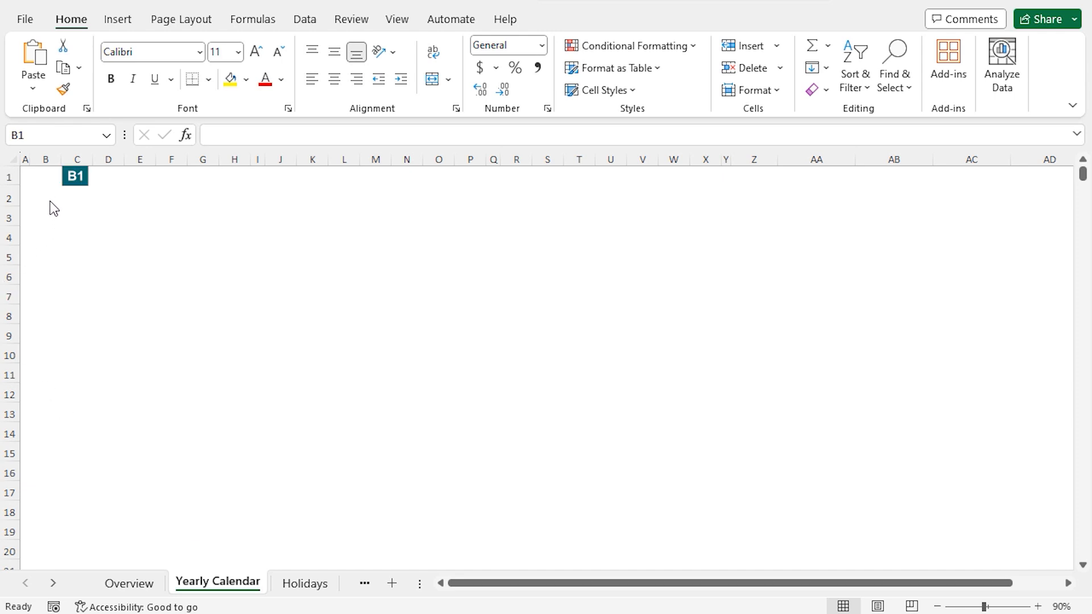
# Enter the title Calendar in cell B1 of the Yearly Calendar sheet.
pyautogui.click(48, 179)
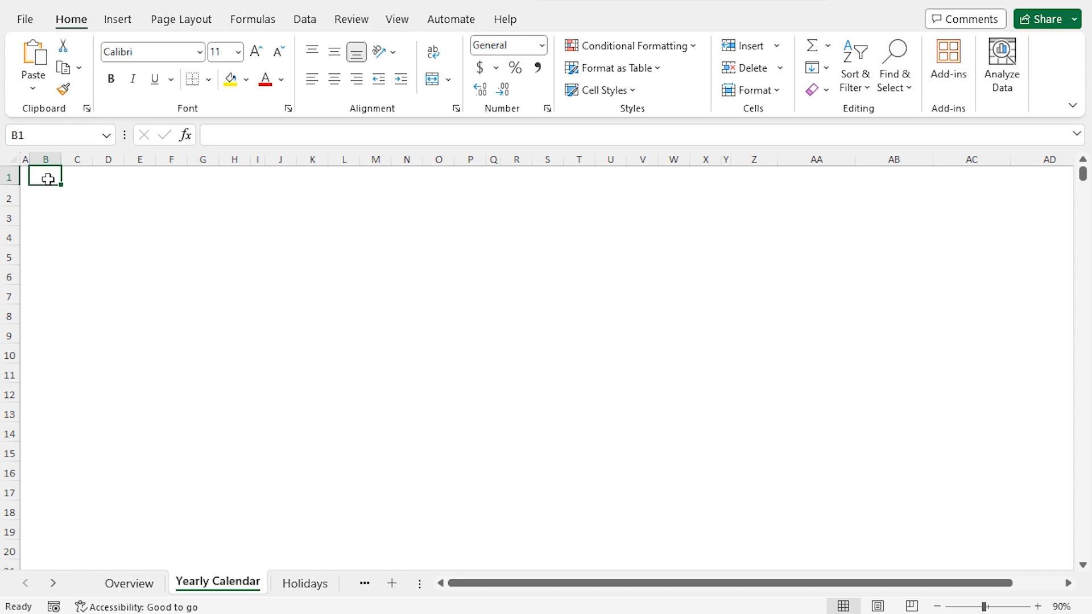
pyautogui.write('Calendar')
pyautogui.press('Return')
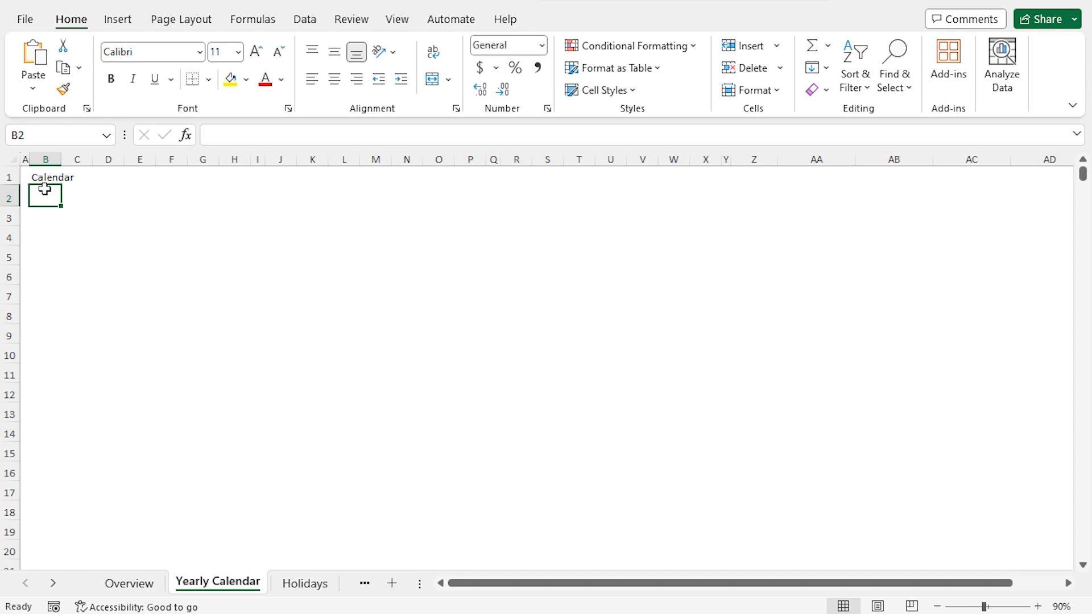
# Format the Calendar title in B1 as bold, size 16, in the standard dark red font color.
pyautogui.click(46, 178)
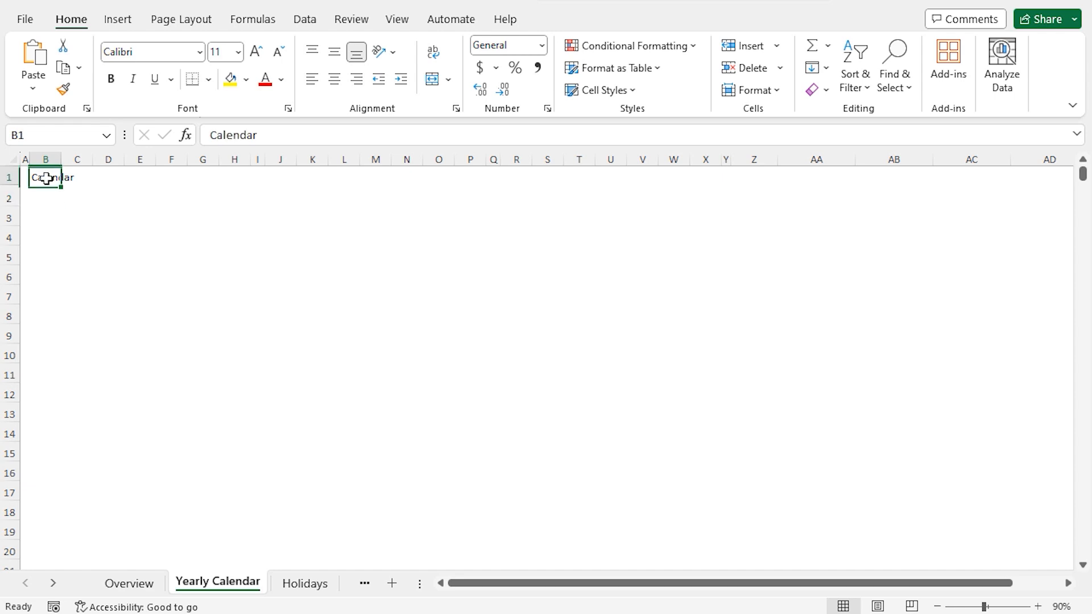
pyautogui.click(111, 79)
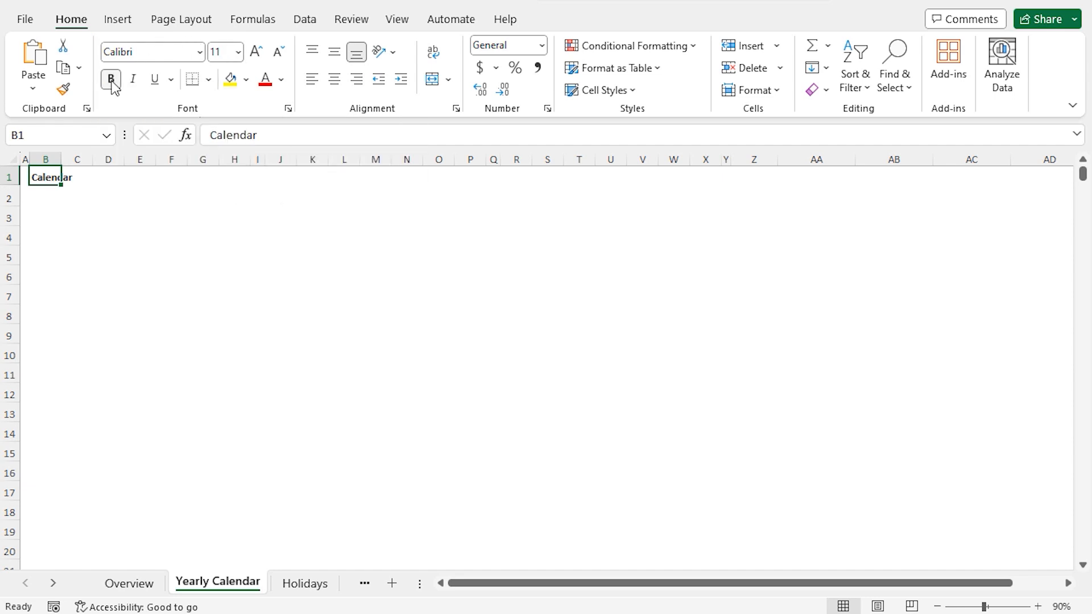
pyautogui.click(239, 53)
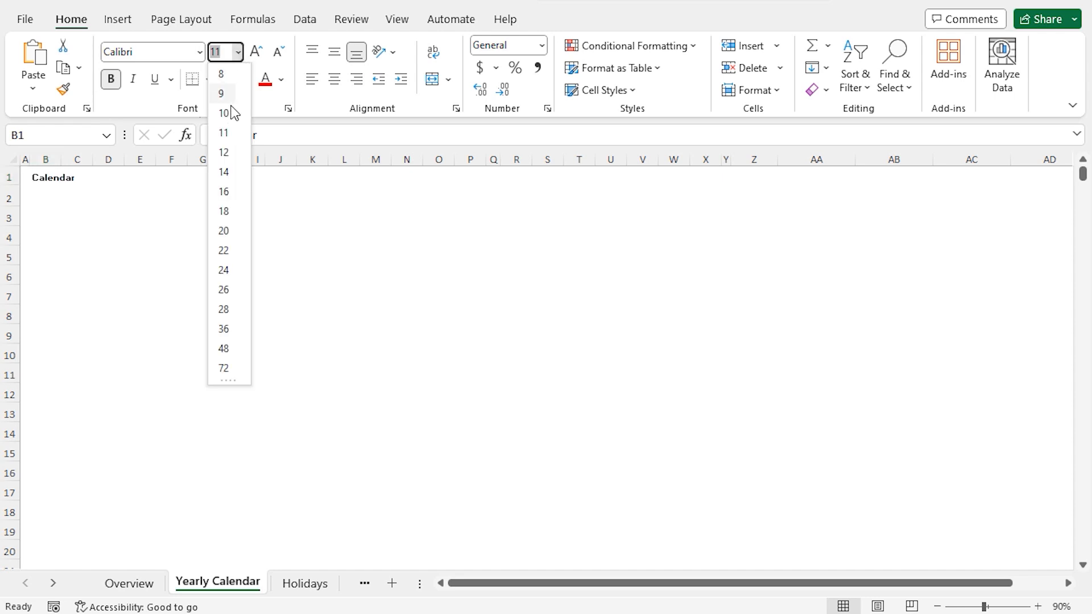
pyautogui.click(223, 191)
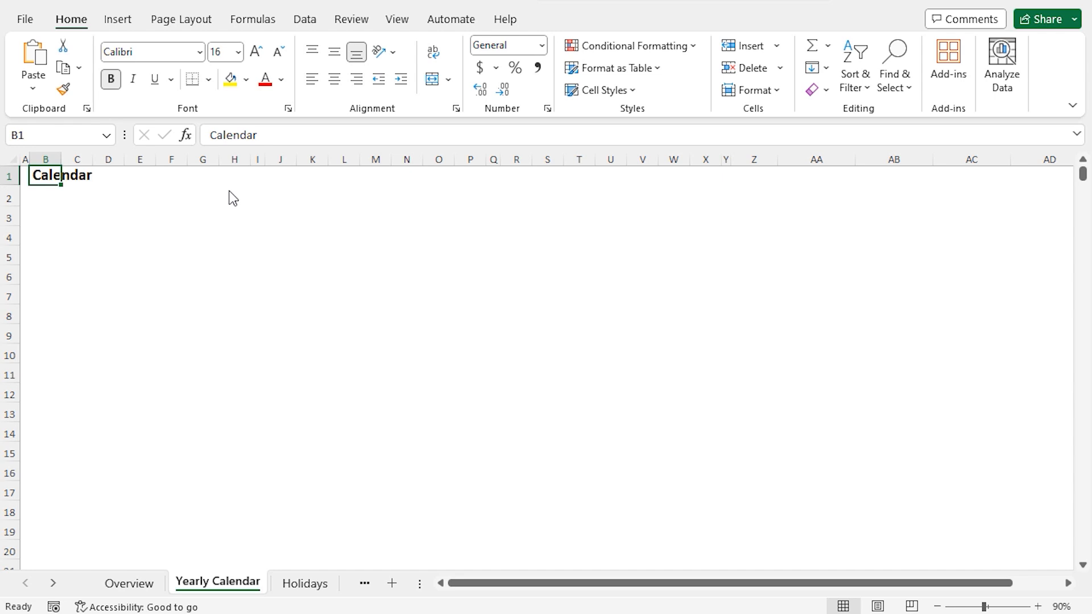
pyautogui.click(282, 82)
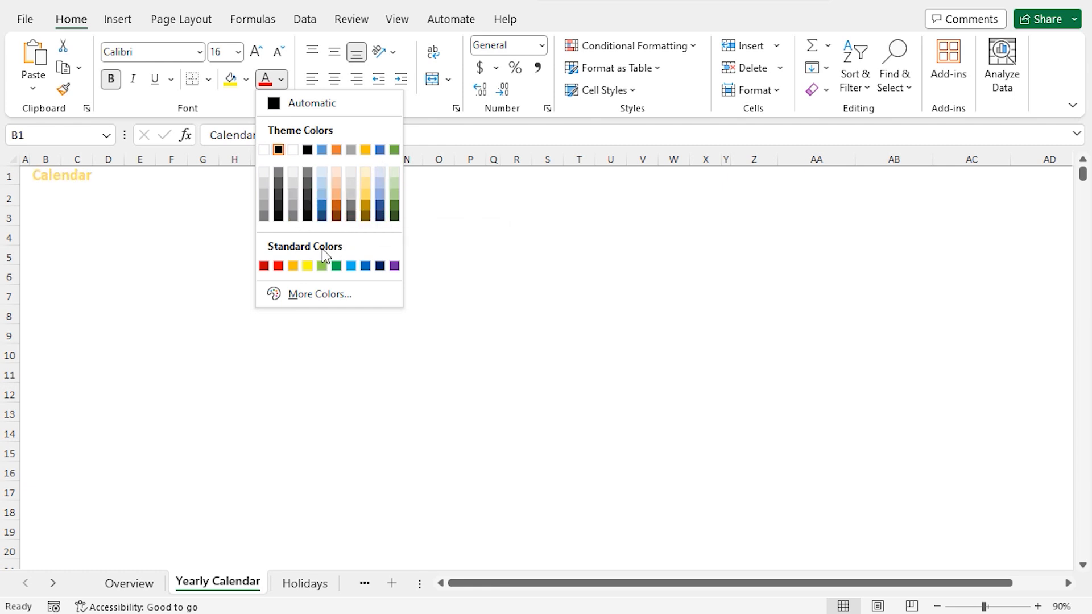
pyautogui.click(263, 267)
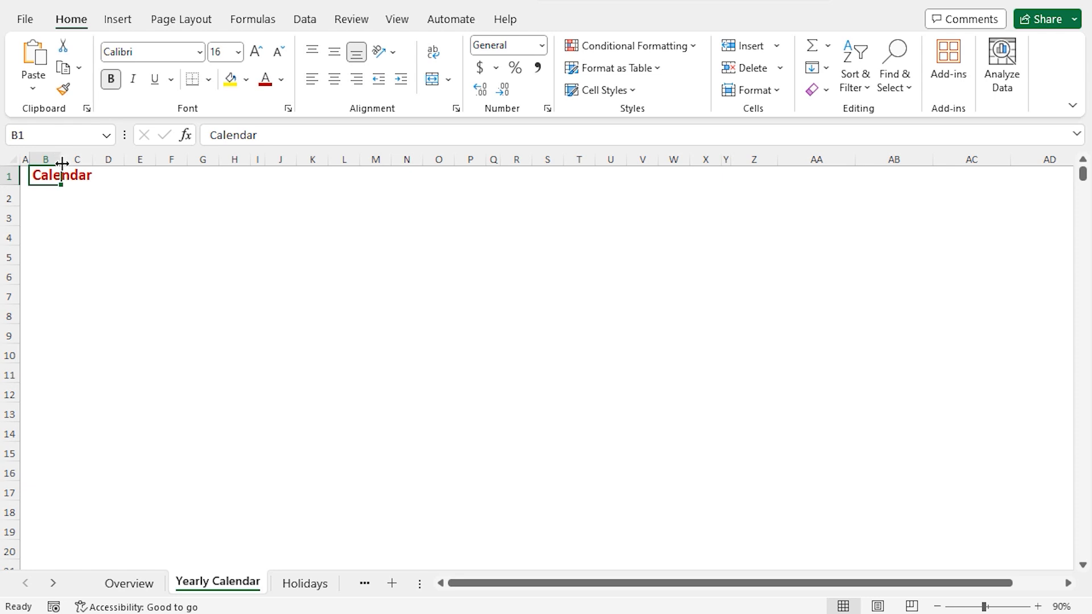
# Enter the year 2023 in B2 and copy the title formatting from B1 onto it with Format Painter.
pyautogui.click(48, 194)
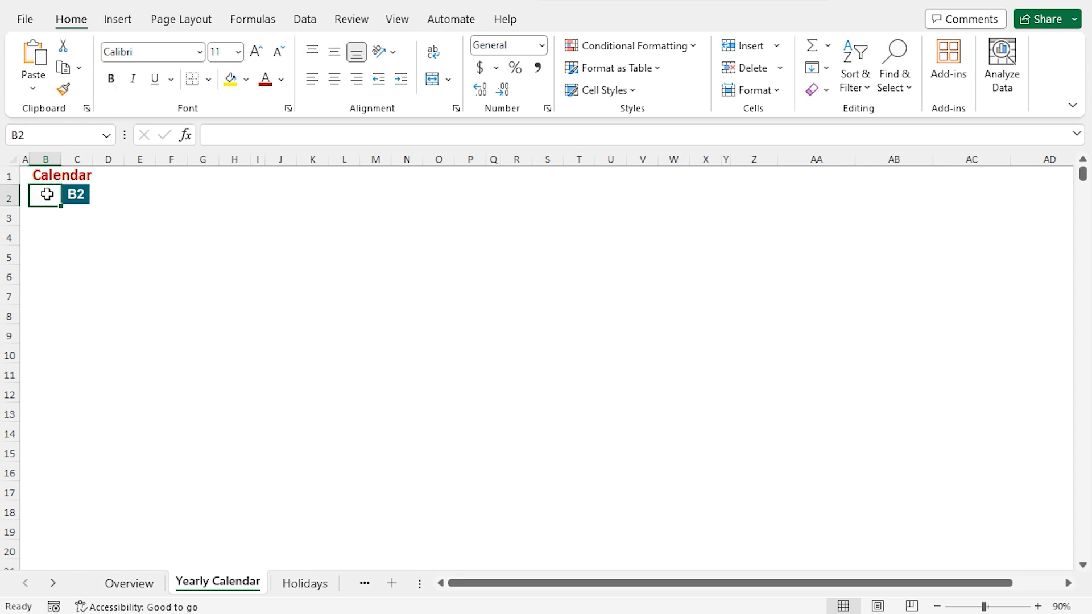
pyautogui.write('2023')
pyautogui.press('Return')
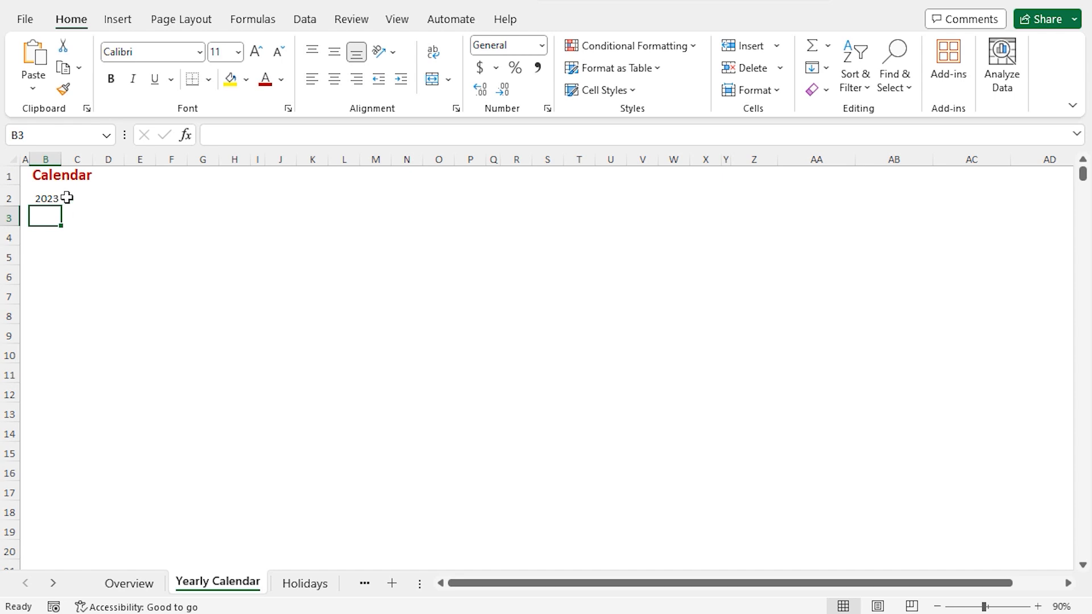
pyautogui.click(49, 175)
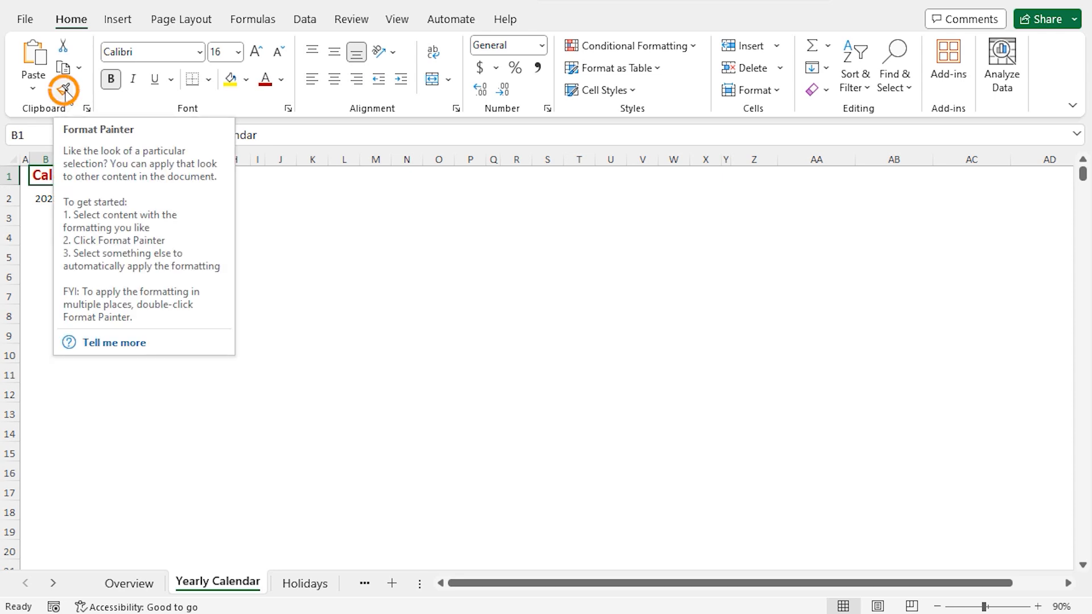
pyautogui.click(64, 90)
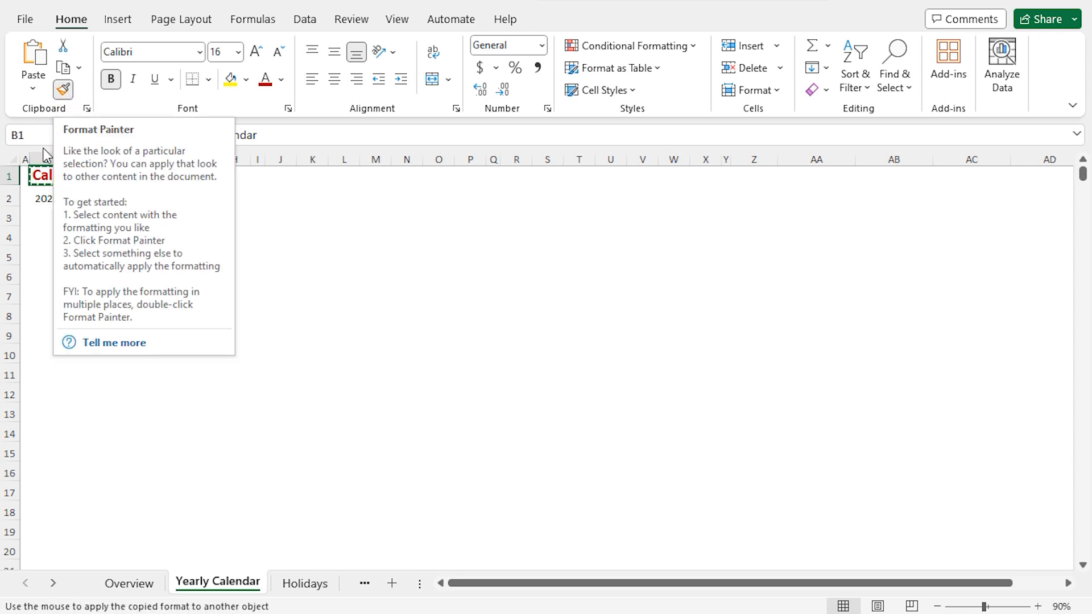
pyautogui.click(48, 196)
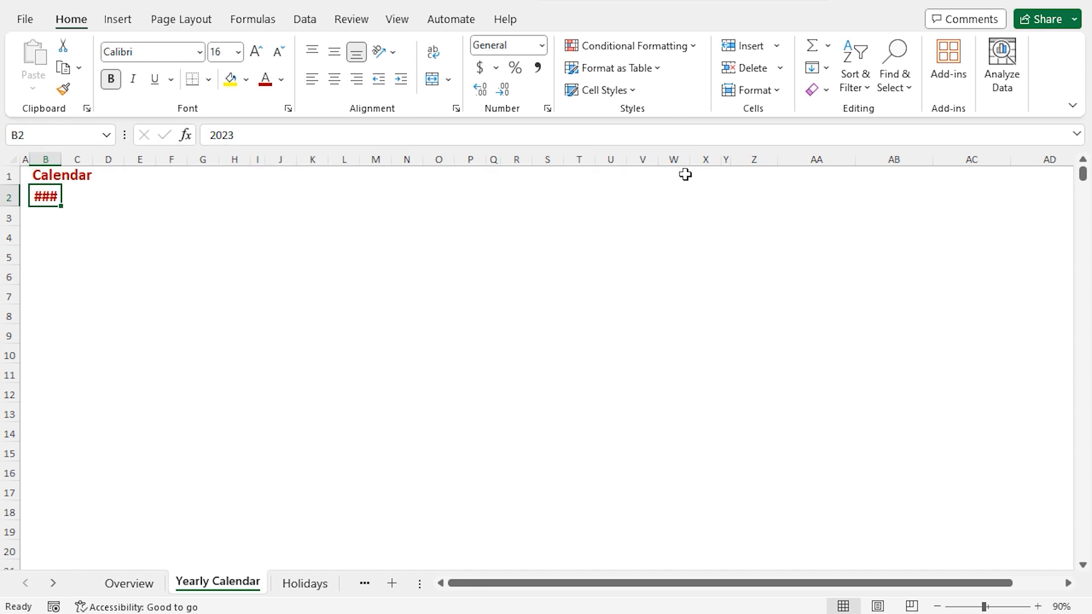
# Set the horizontal alignment of B1:X1 to Center Across Selection so the title spans the calendar width.
pyautogui.click(44, 172)
pyautogui.moveTo(44, 172); pyautogui.dragTo(700, 172)
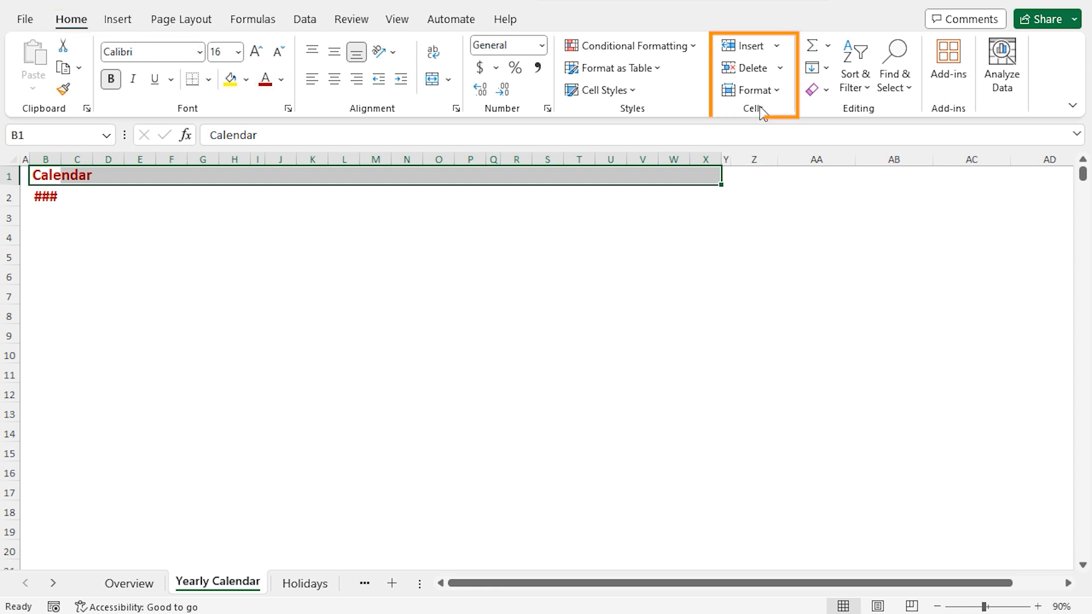
pyautogui.click(773, 92)
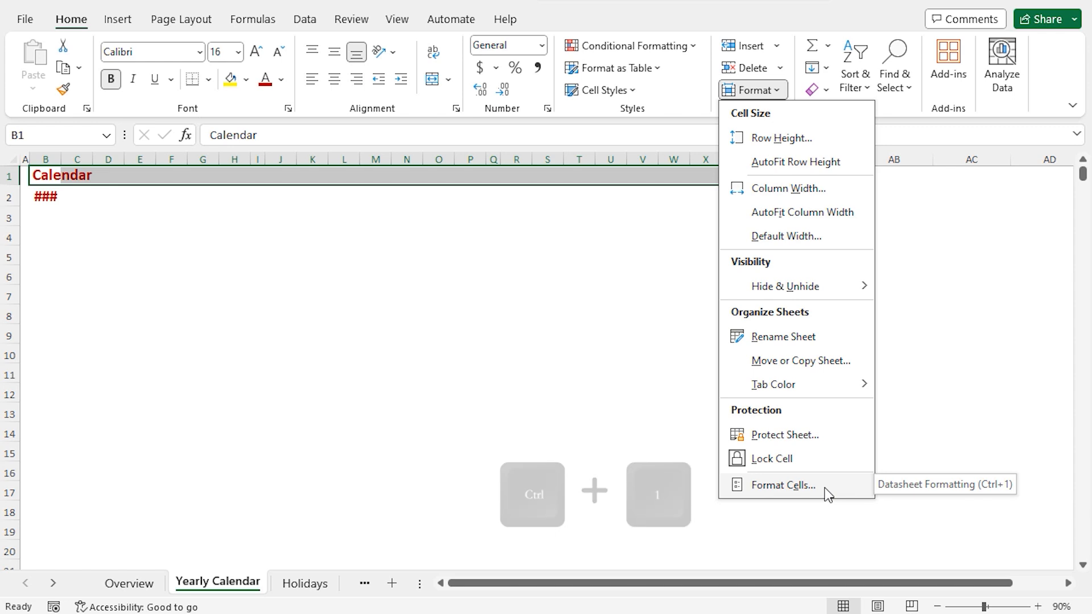
pyautogui.click(825, 488)
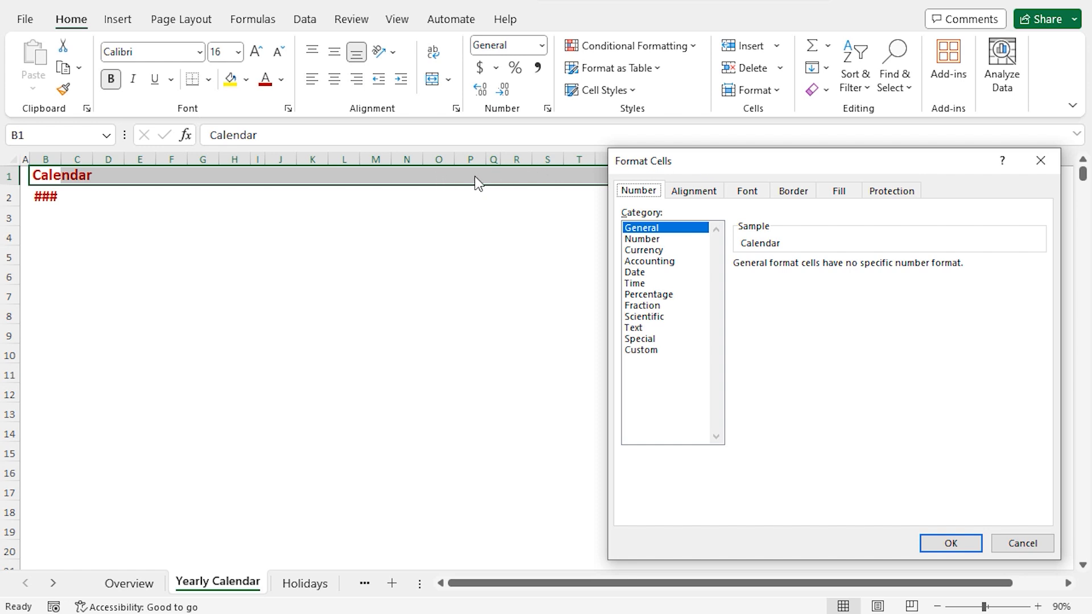
pyautogui.click(708, 193)
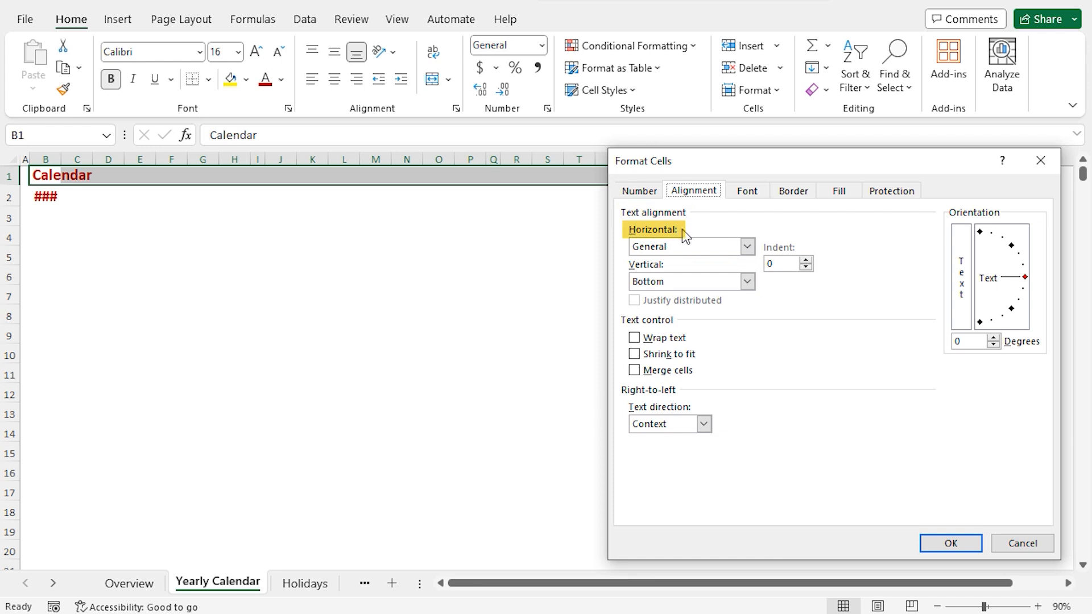
pyautogui.click(748, 248)
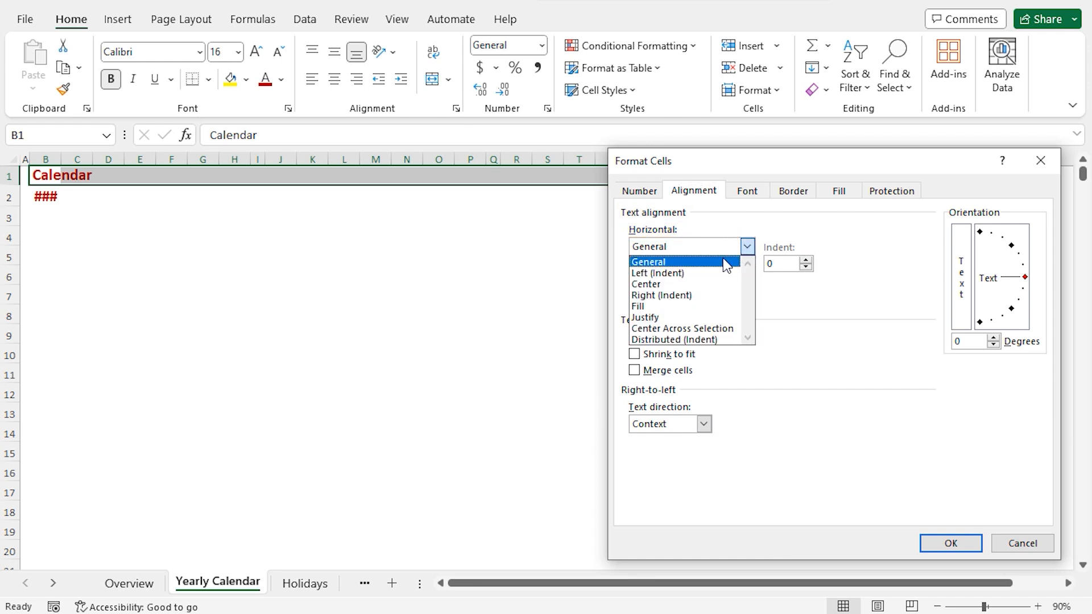
pyautogui.click(714, 330)
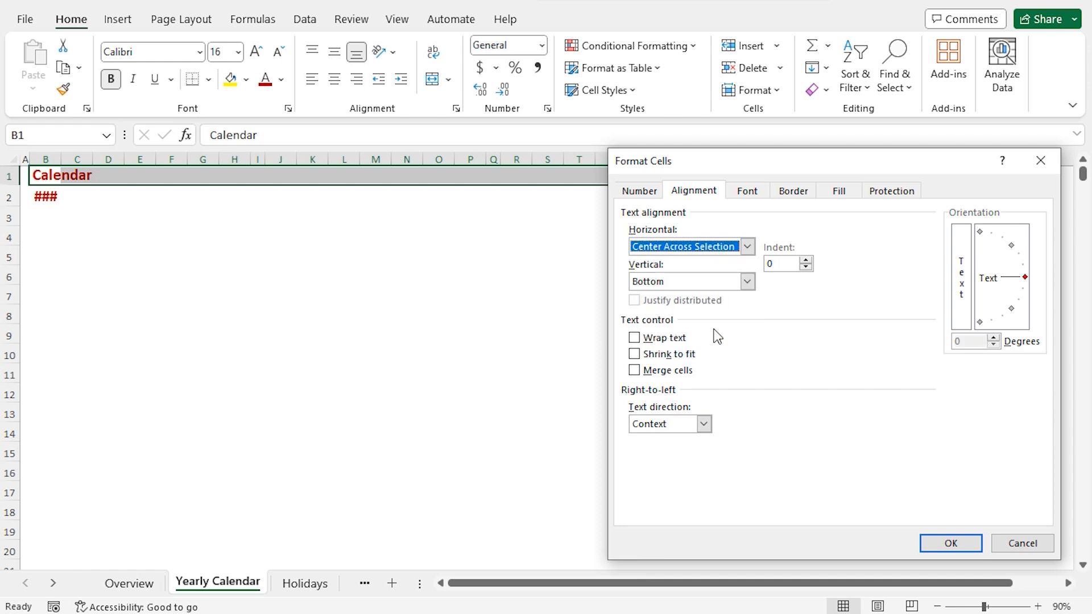
pyautogui.click(951, 543)
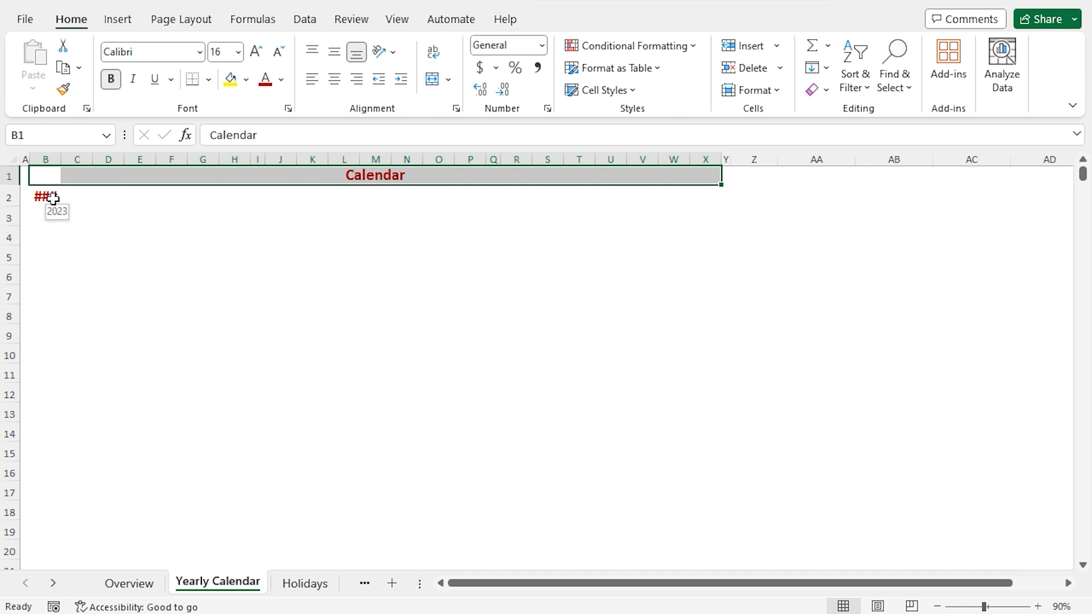
# Copy the B1:X1 formatting to the 2023 row and fill B1:X2 with the lightest blue theme tint.
pyautogui.click(63, 88)
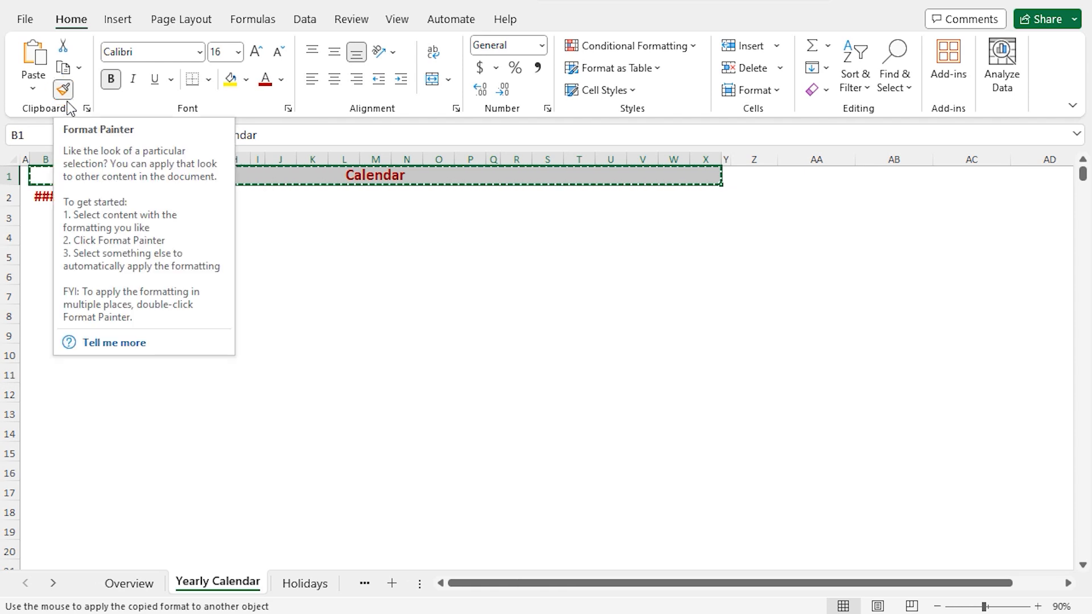
pyautogui.click(42, 200)
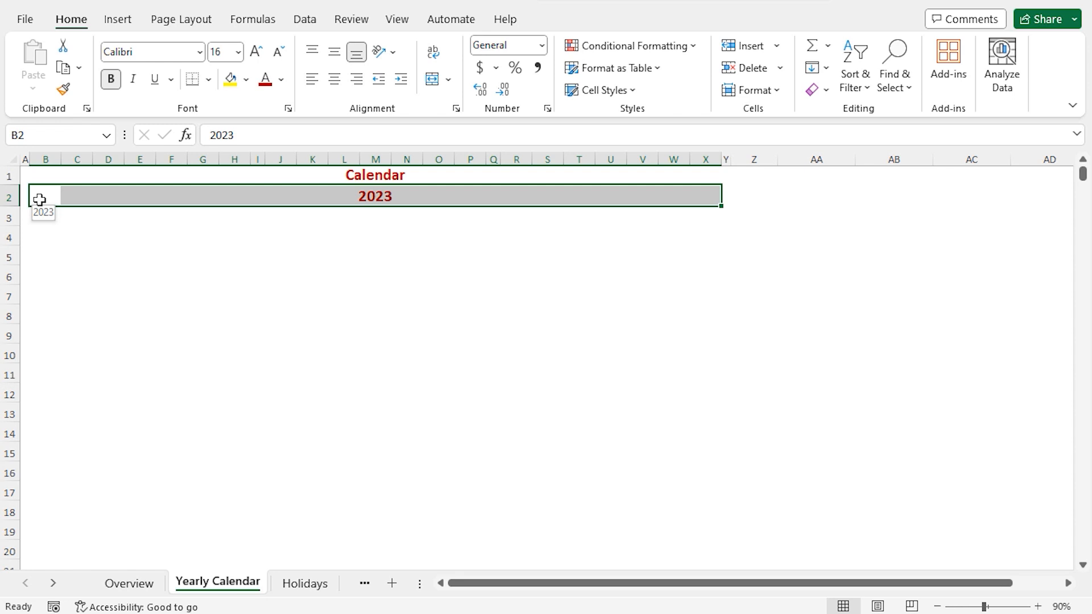
pyautogui.moveTo(39, 173); pyautogui.dragTo(713, 198)
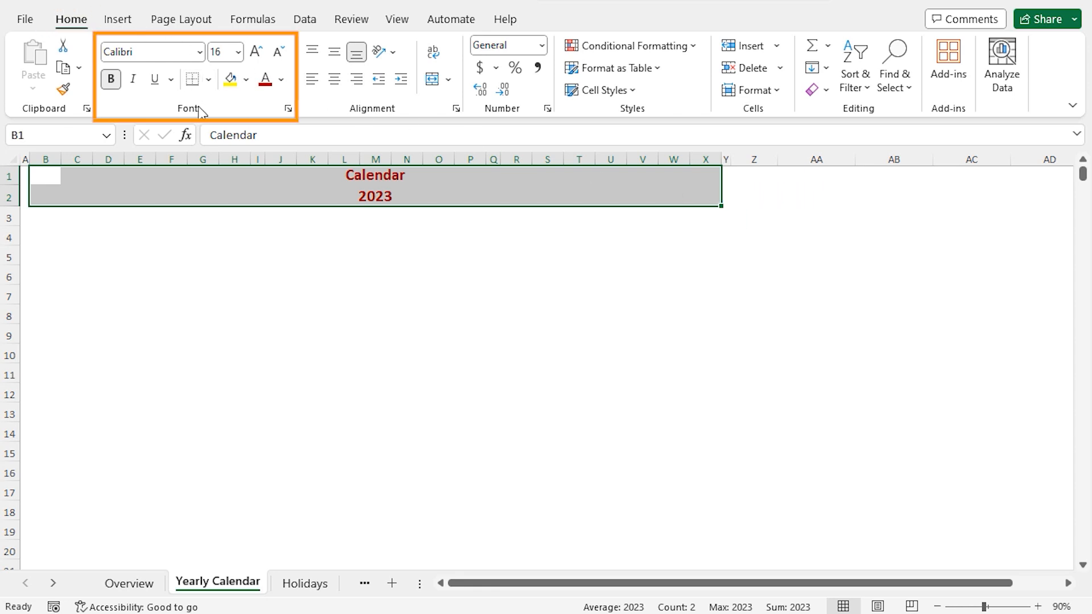
pyautogui.click(246, 81)
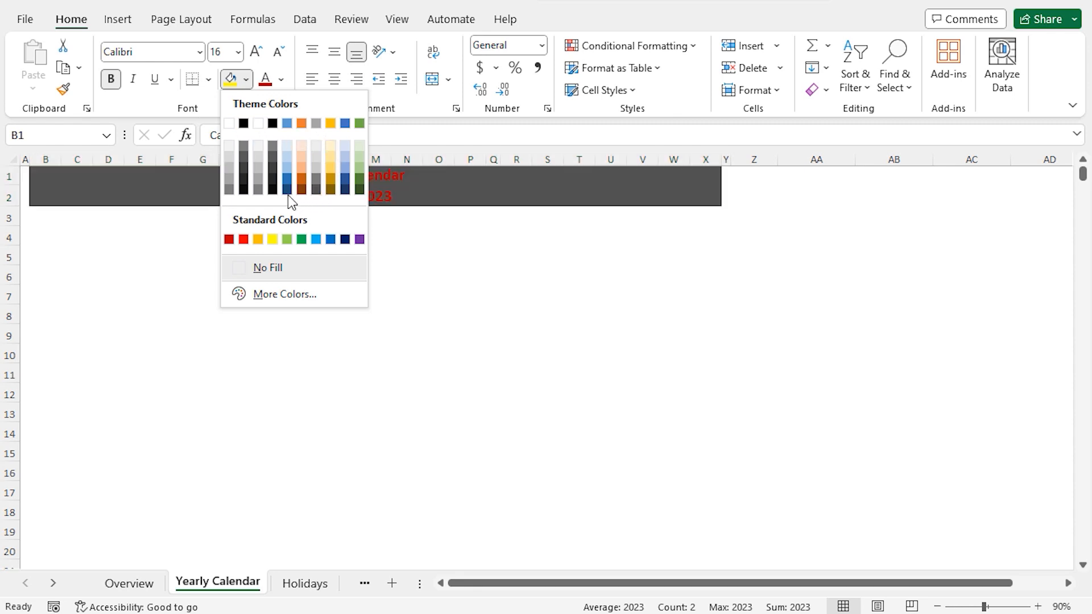
pyautogui.click(286, 147)
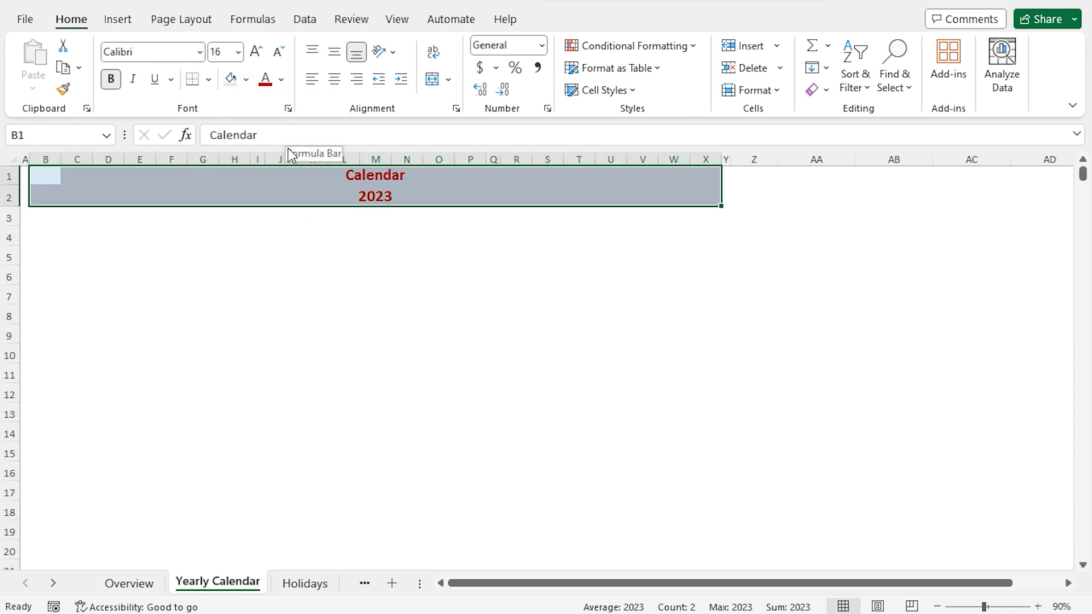
# Enter Mon in B5 and fill the weekday series across to Sun in H5.
pyautogui.click(46, 235)
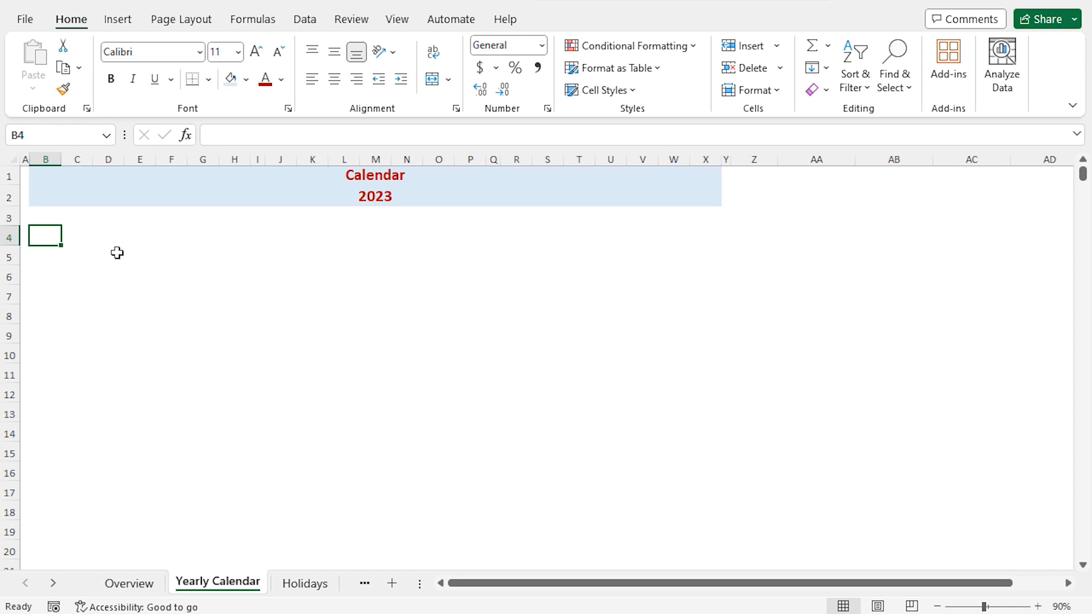
pyautogui.click(39, 257)
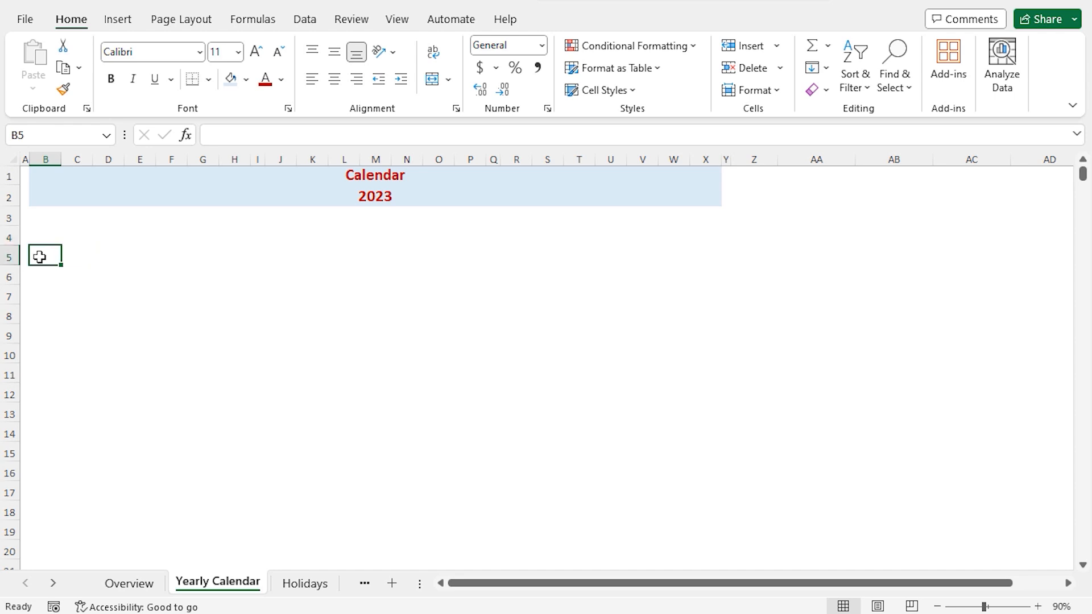
pyautogui.write('Mon')
pyautogui.press('Tab')
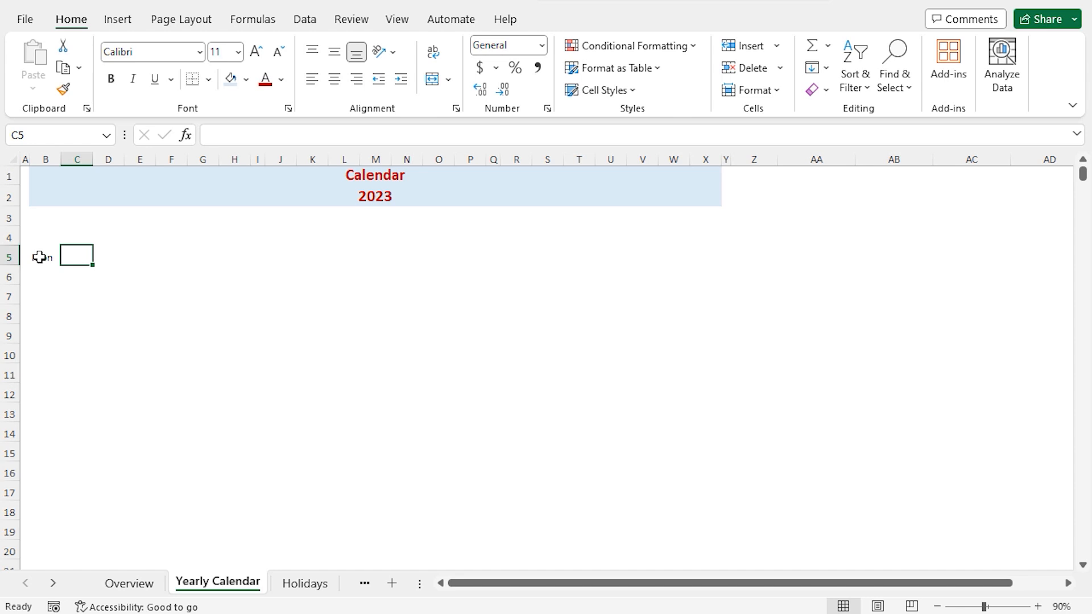
pyautogui.click(39, 258)
pyautogui.moveTo(61, 265); pyautogui.dragTo(246, 269)
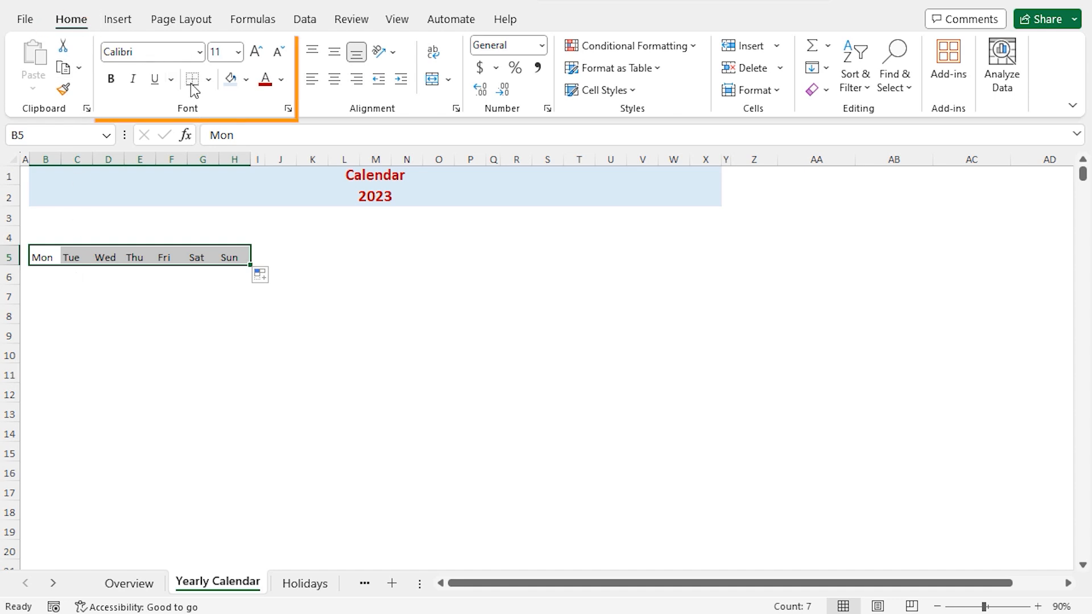
# Format the weekday headers B5:H5 as size 12 bold with the lightest green theme fill and middle vertical alignment.
pyautogui.click(238, 53)
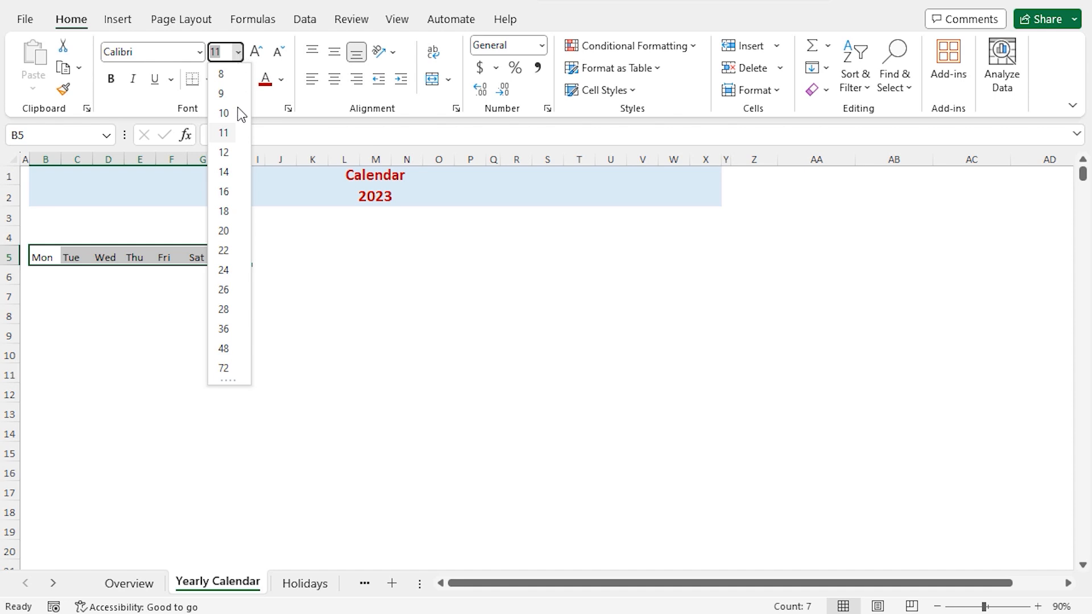
pyautogui.click(238, 152)
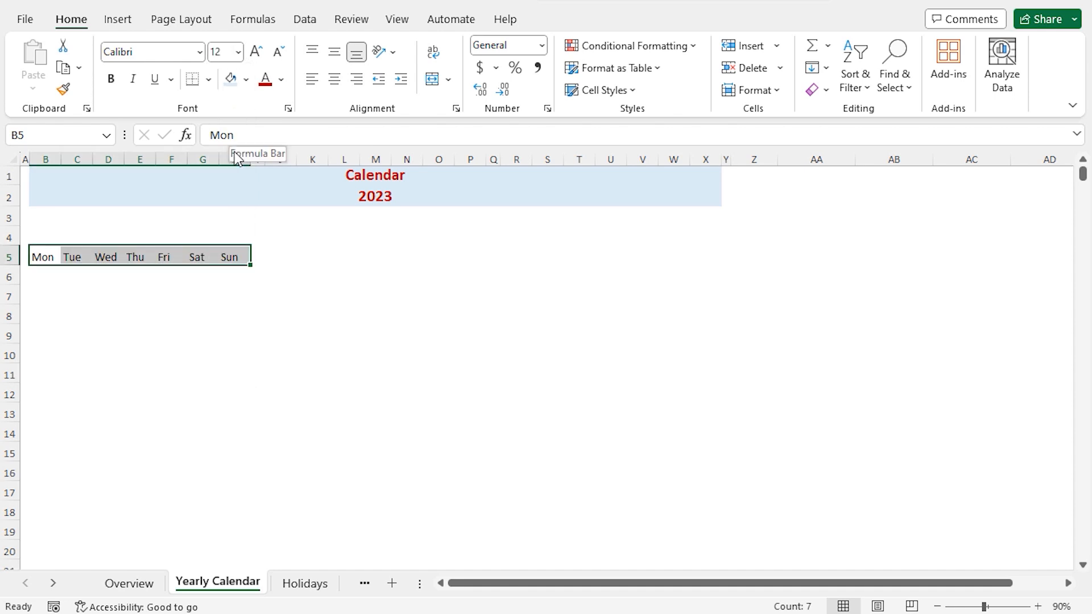
pyautogui.click(110, 79)
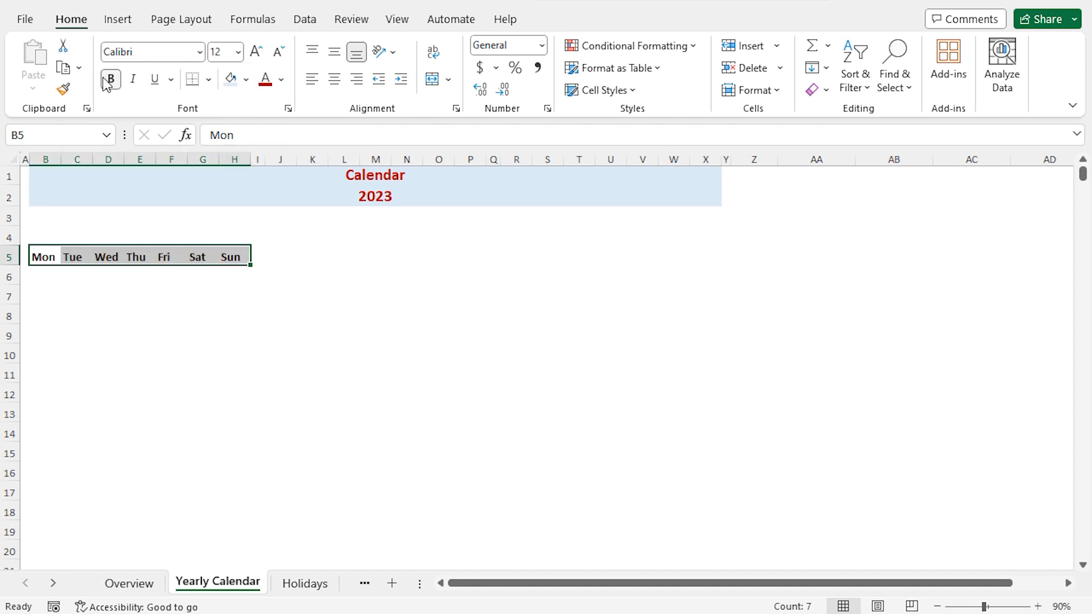
pyautogui.click(247, 82)
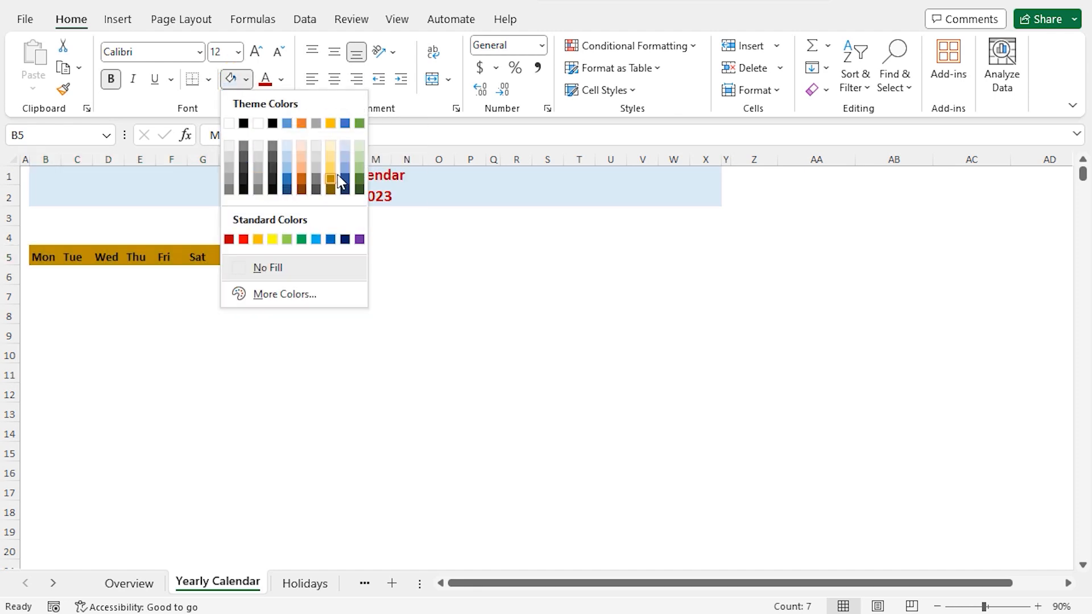
pyautogui.click(360, 147)
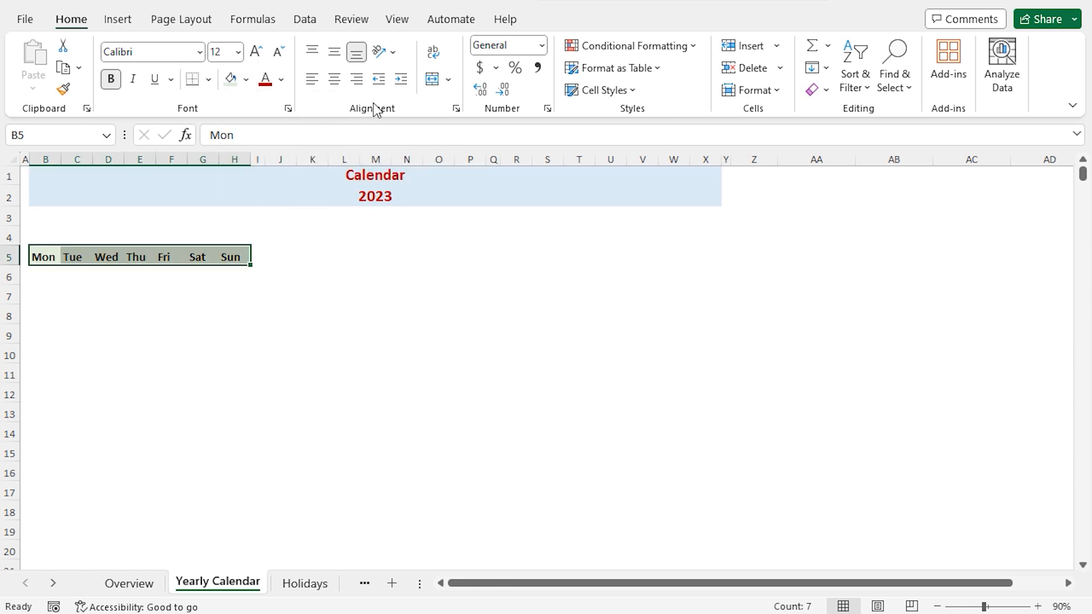
pyautogui.click(335, 54)
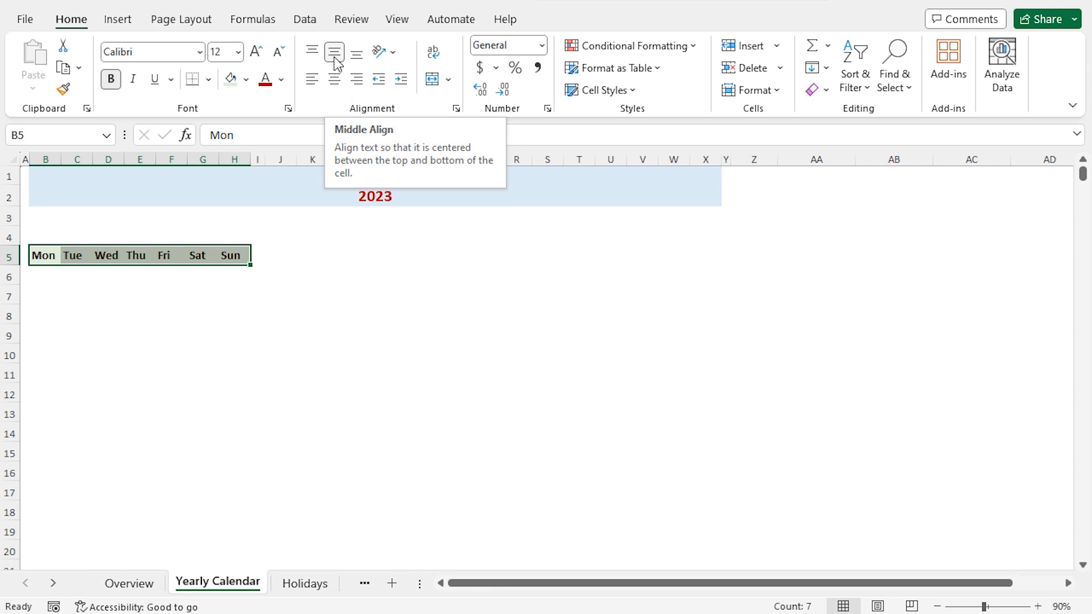
# Center the weekday headers B5:H5 horizontally and enter 1 in cell B4 above them.
pyautogui.click(335, 79)
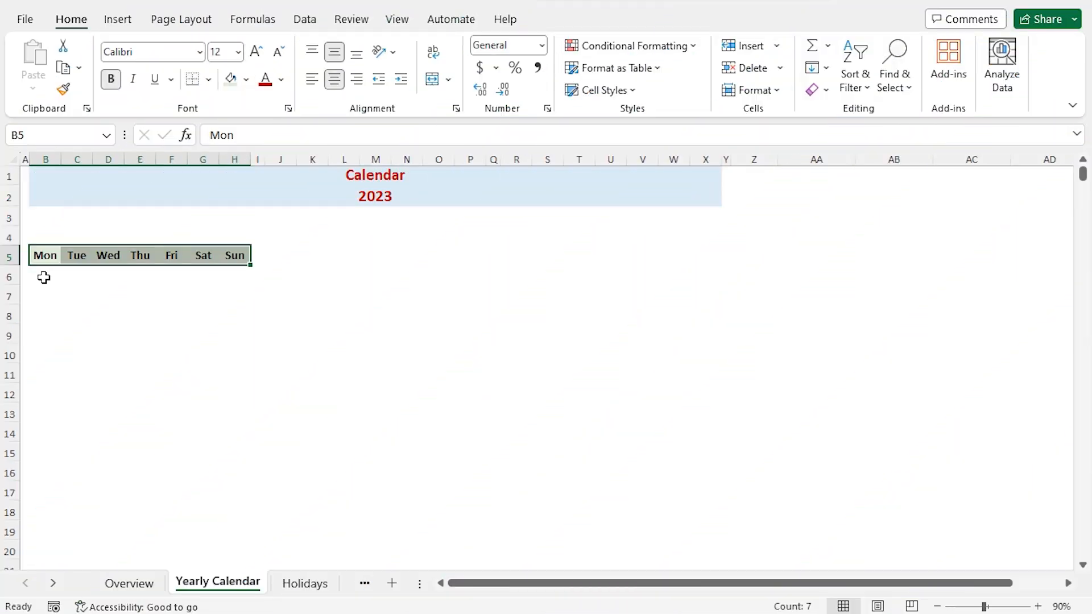
pyautogui.click(39, 234)
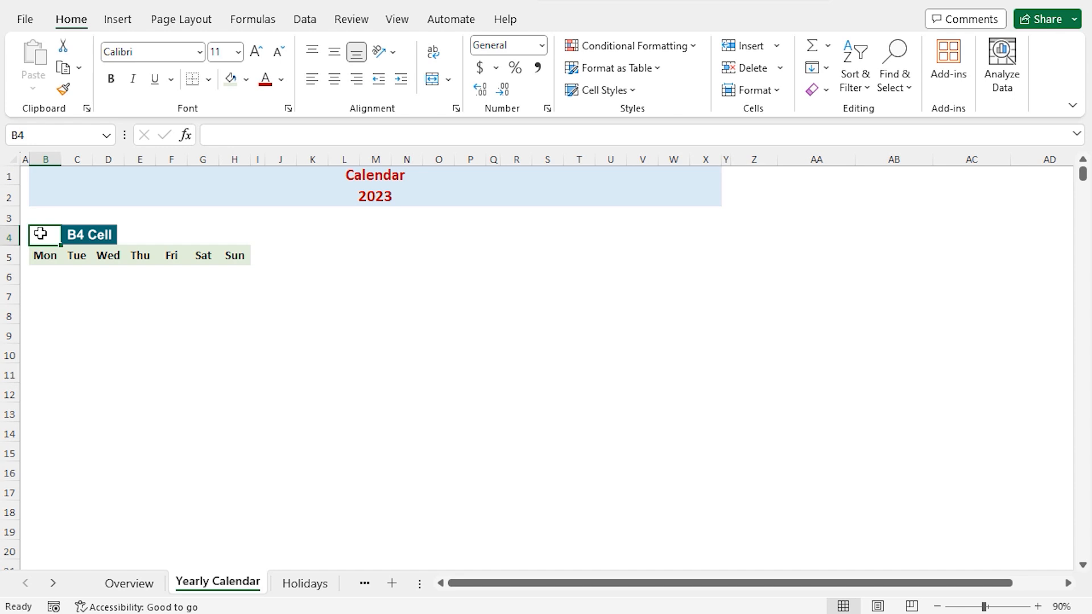
pyautogui.write('1')
pyautogui.press('Tab')
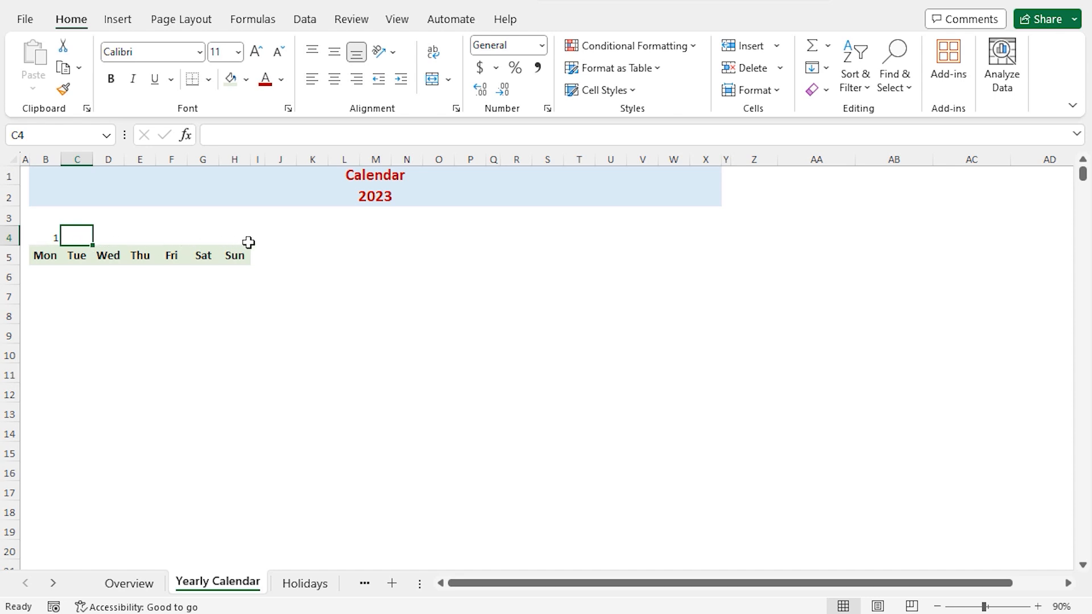
# Apply the custom number format "January" (quotes included) to cell B4.
pyautogui.click(44, 238)
pyautogui.hotkey('ctrl', '1')
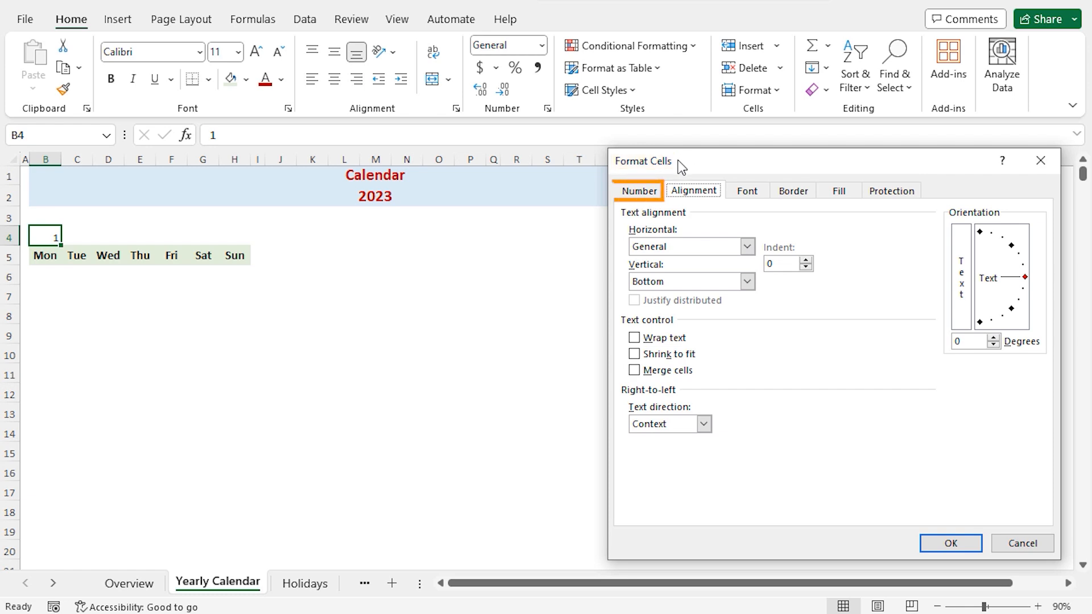
pyautogui.click(644, 197)
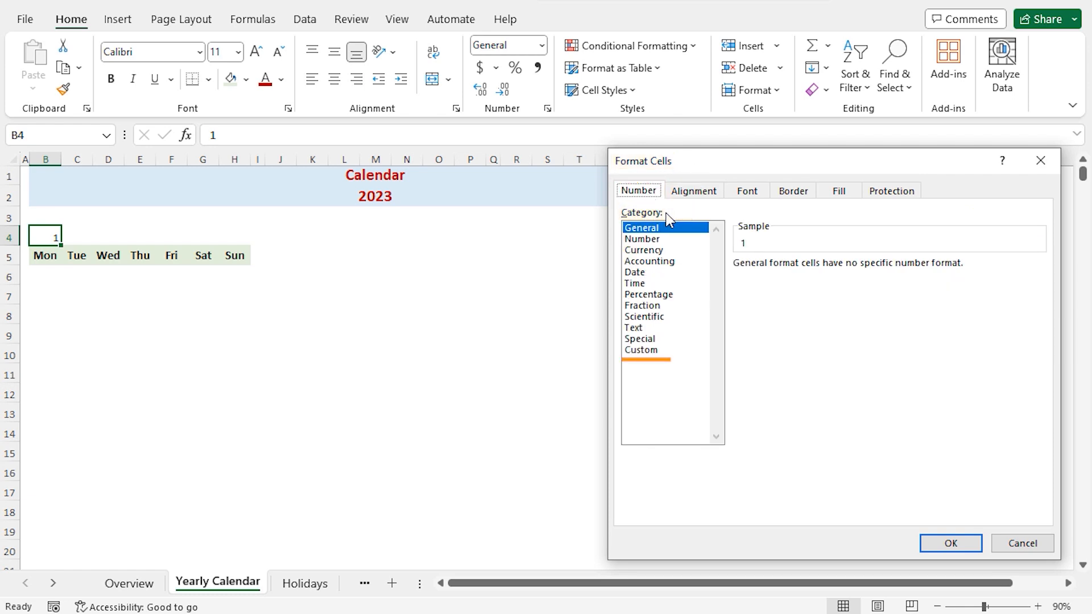
pyautogui.click(642, 351)
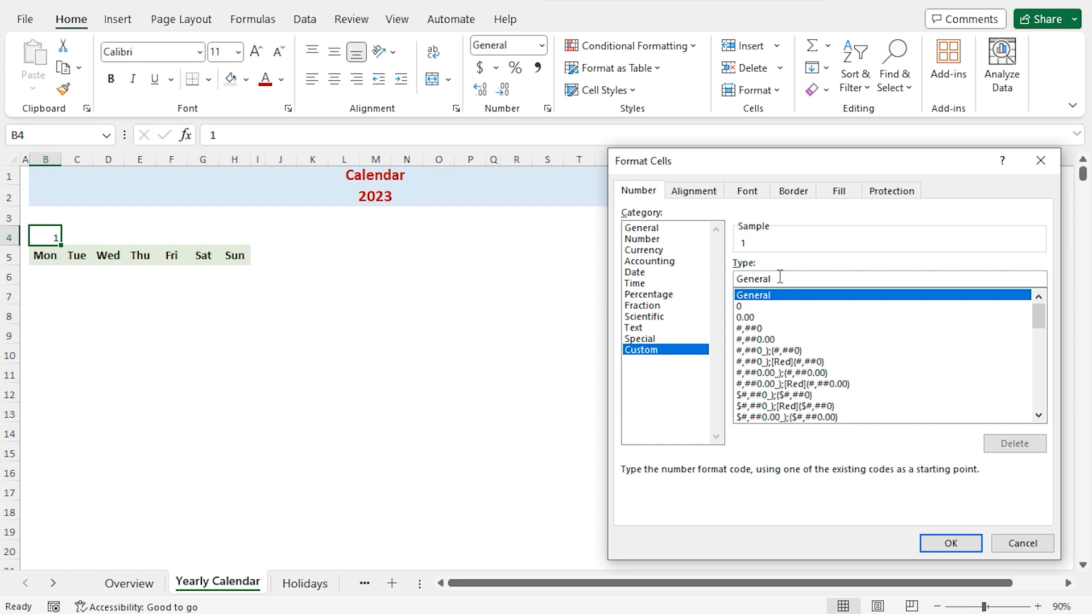
pyautogui.moveTo(780, 279); pyautogui.dragTo(722, 282)
pyautogui.write('"Ja')
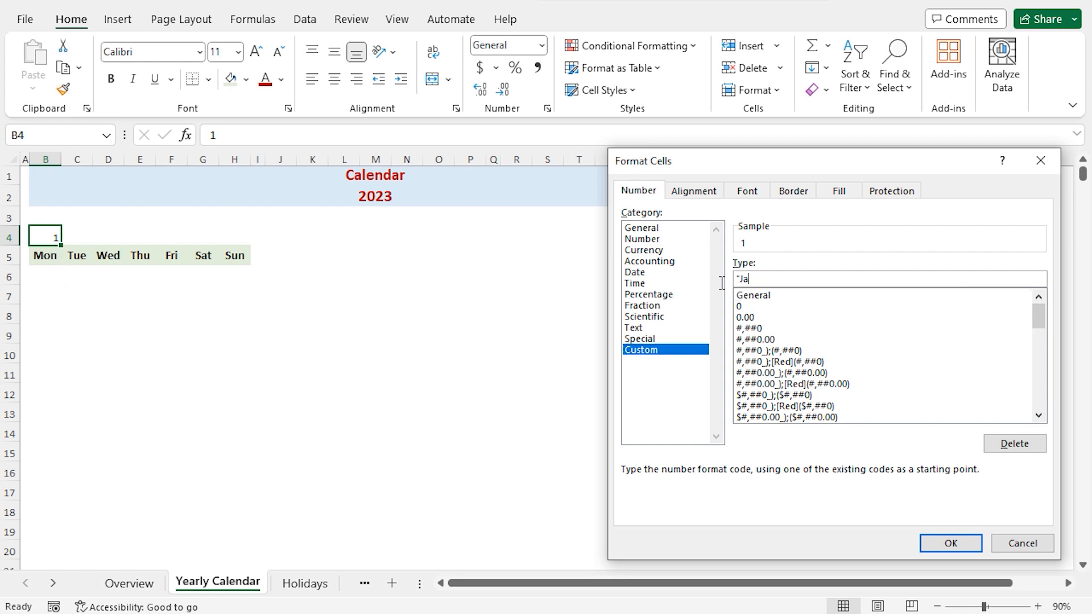
pyautogui.write('nuary"')
pyautogui.click(936, 541)
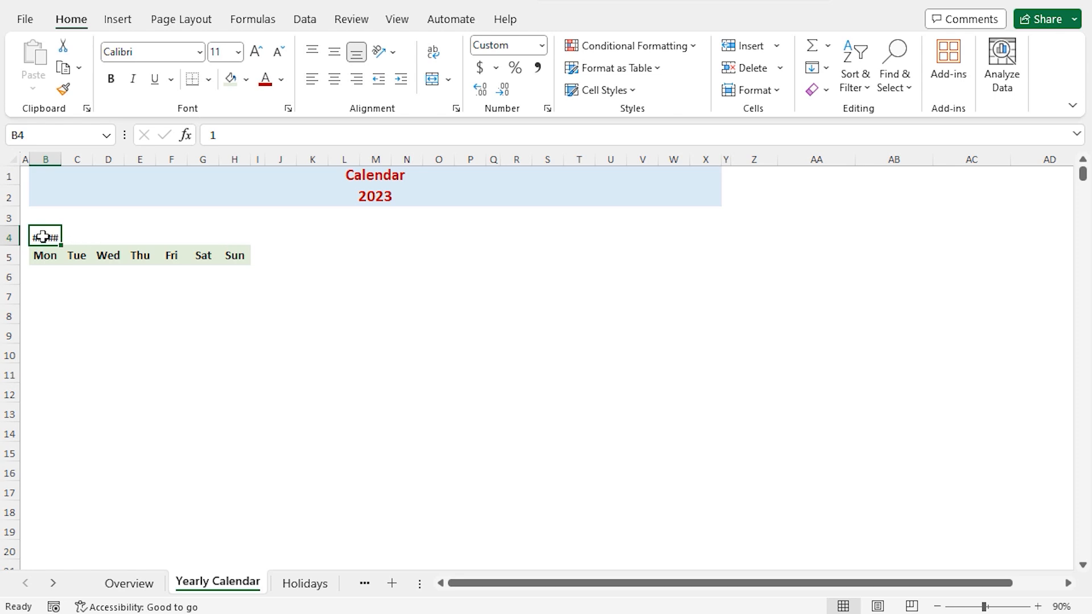
# Set the horizontal alignment of B4:H4 to Center Across Selection.
pyautogui.moveTo(44, 237); pyautogui.dragTo(227, 239)
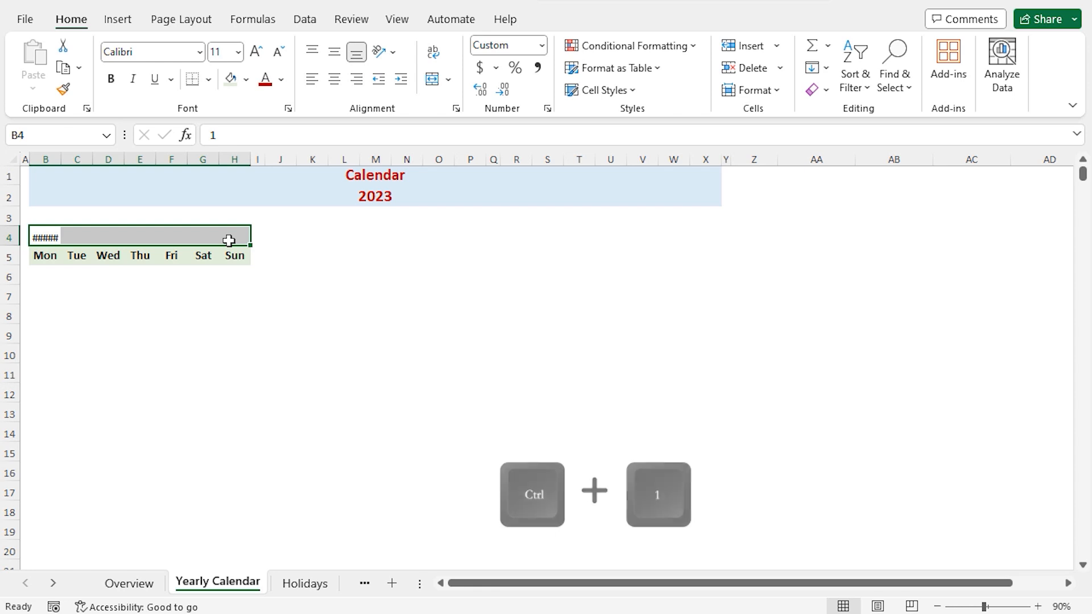
pyautogui.hotkey('ctrl', '1')
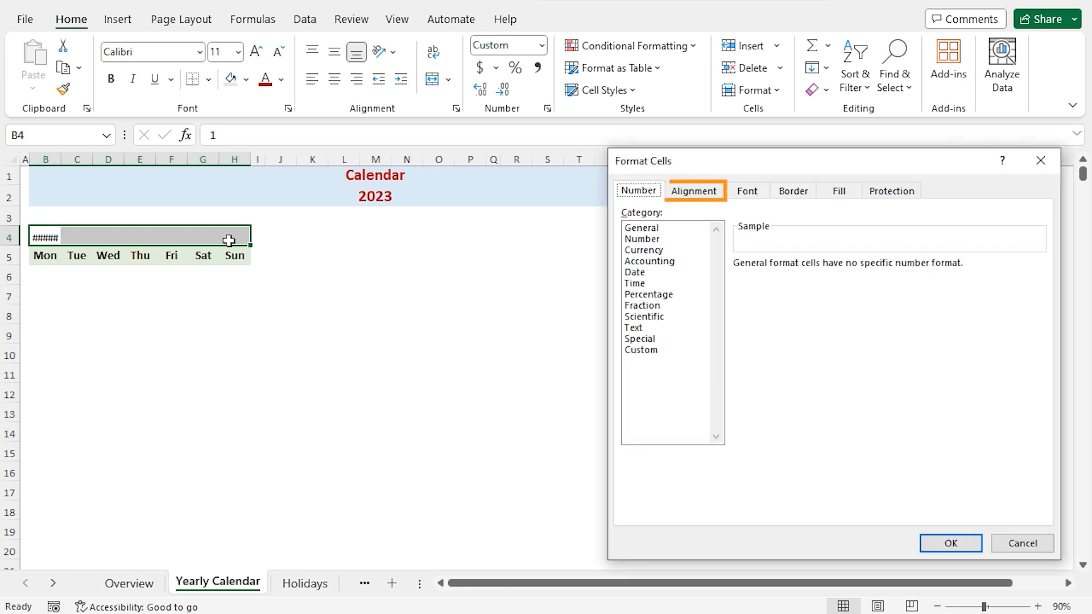
pyautogui.click(690, 192)
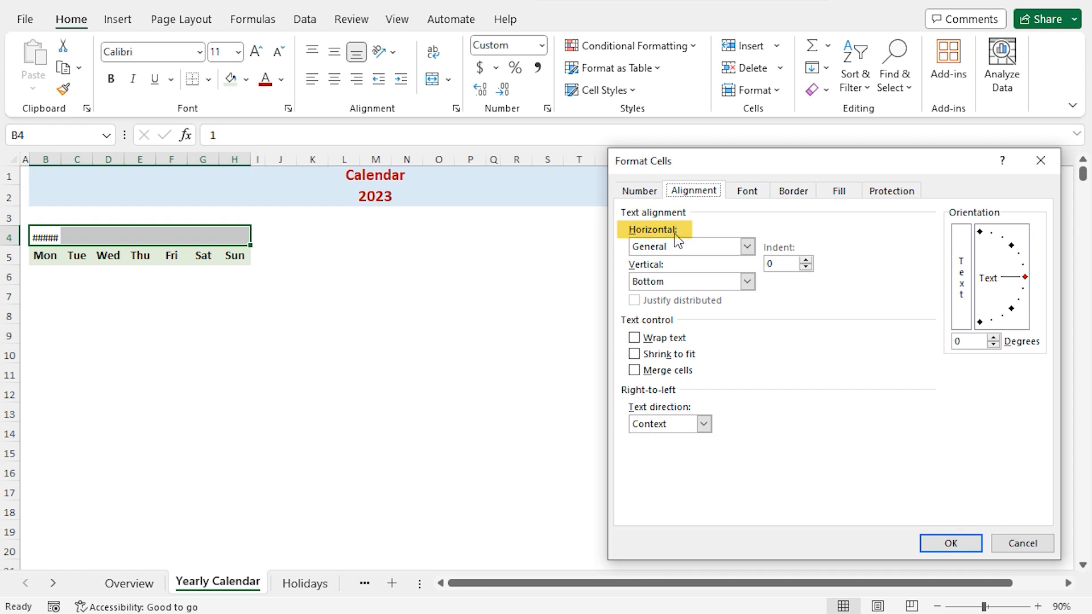
pyautogui.click(747, 246)
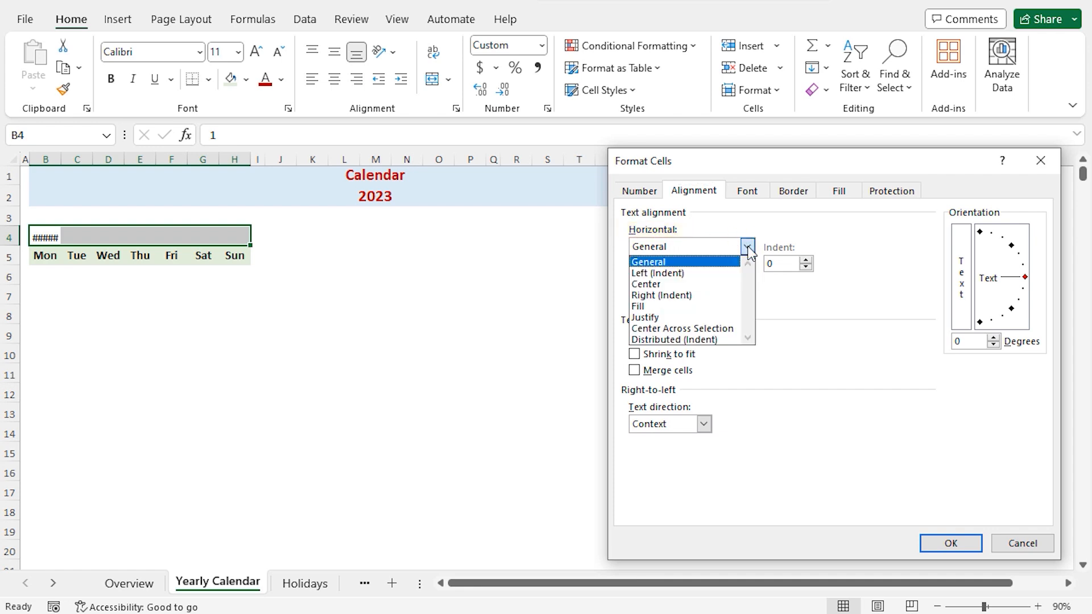
pyautogui.click(722, 329)
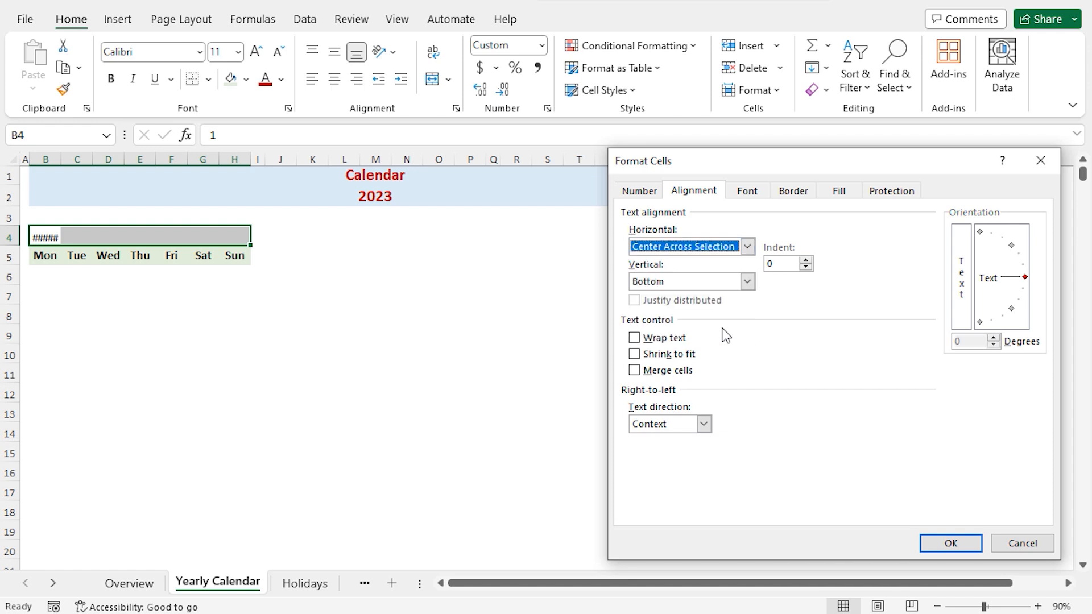
# Format the font of the month title row B4:H4 as Bold Italic, size 12, in standard purple.
pyautogui.click(748, 192)
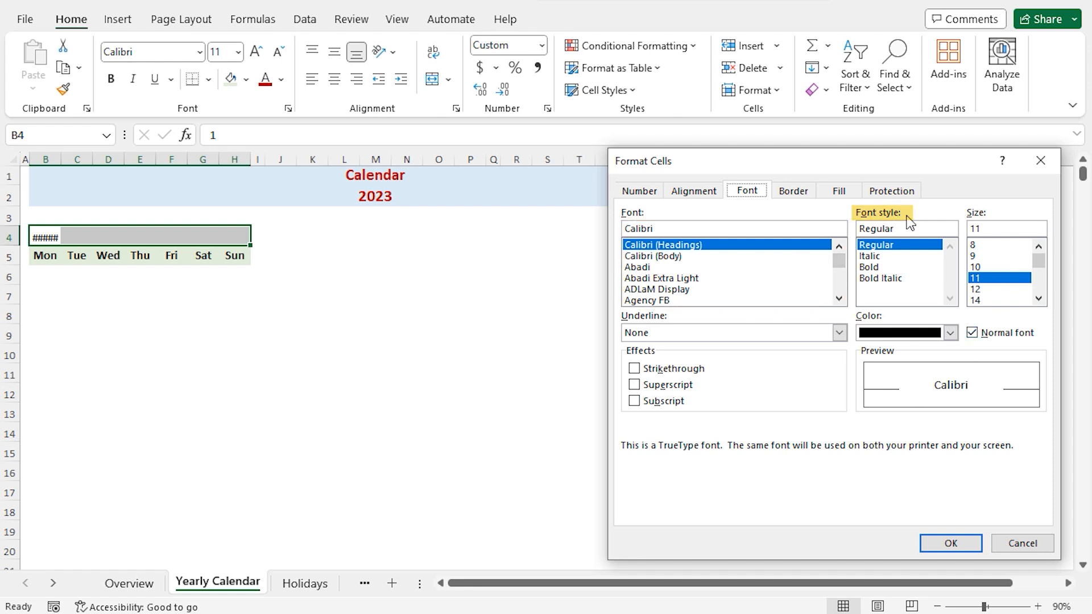
pyautogui.click(906, 279)
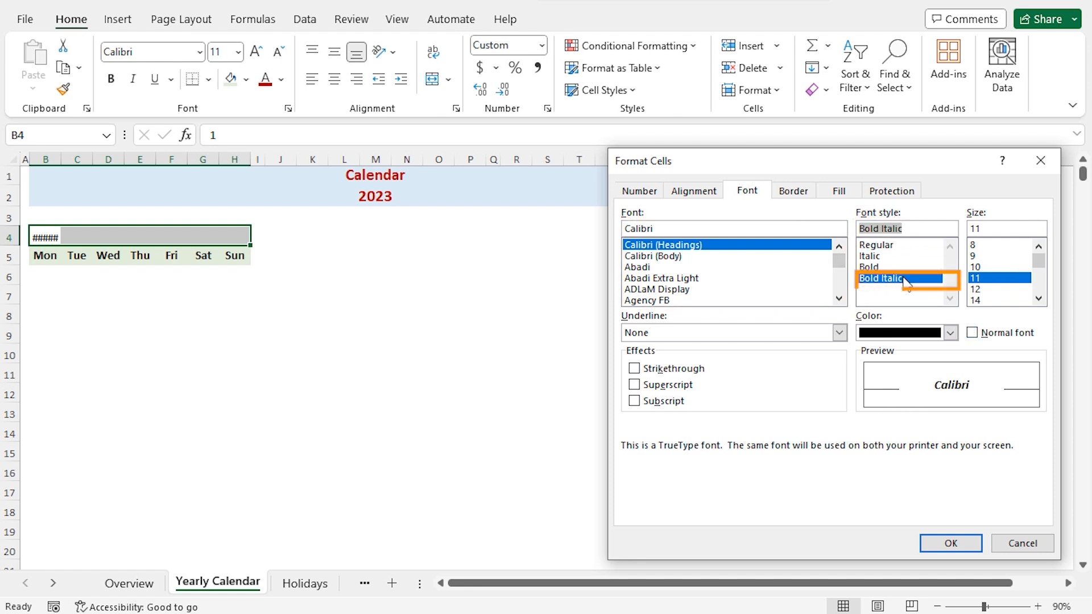
pyautogui.click(978, 289)
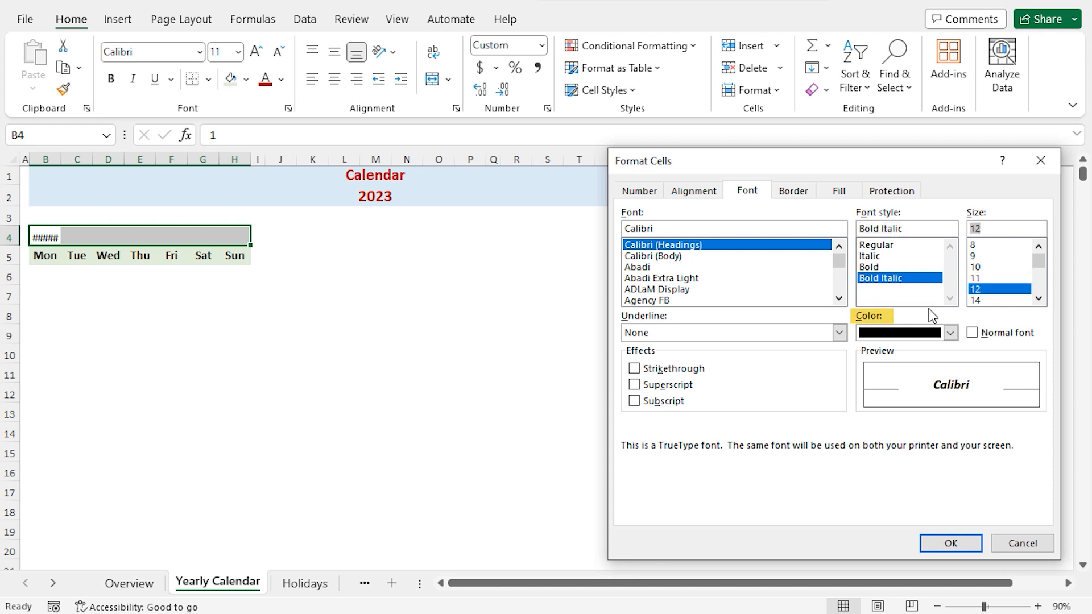
pyautogui.click(950, 333)
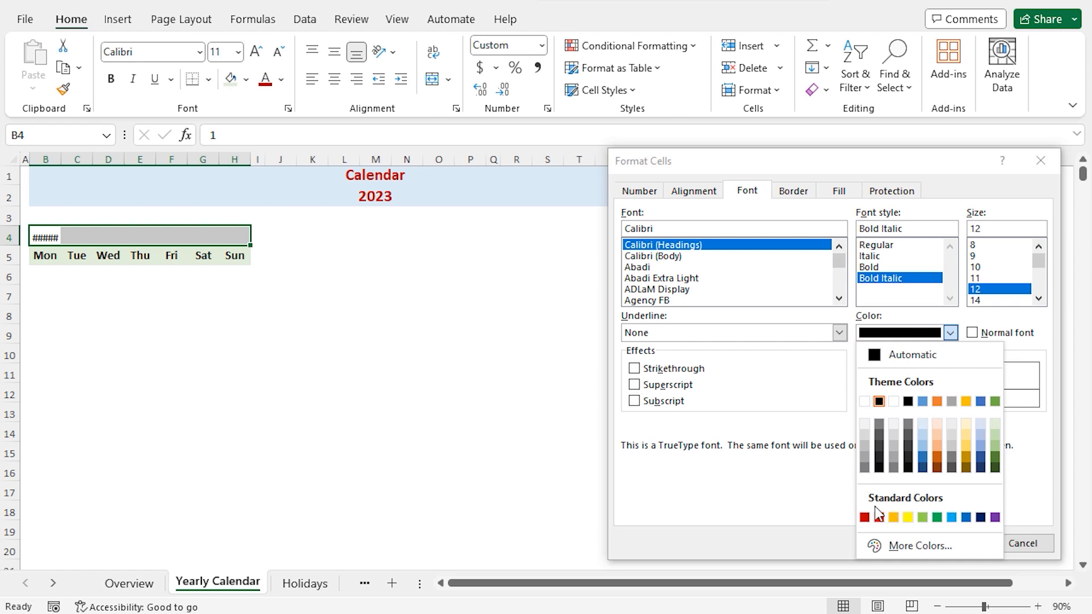
pyautogui.click(996, 519)
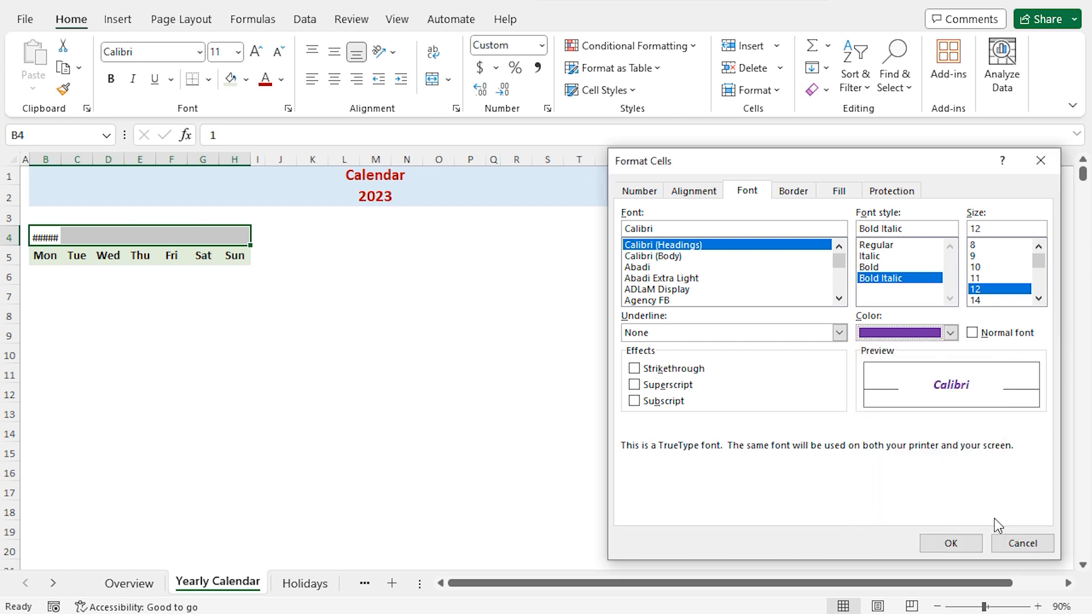
pyautogui.click(949, 543)
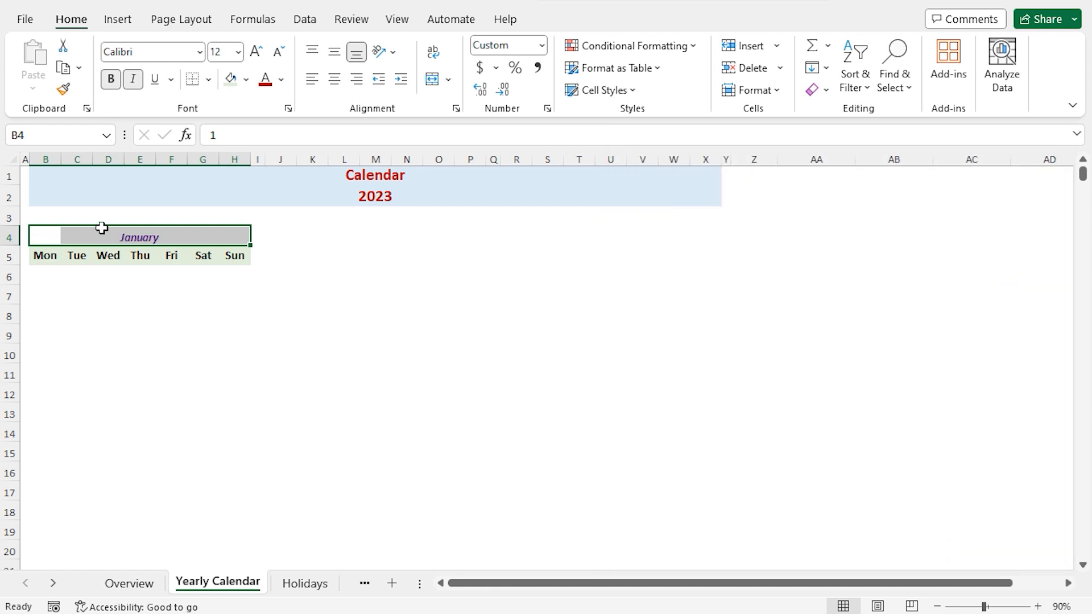
# Apply All Borders to the date grid B6:H11 below the weekday headers.
pyautogui.click(36, 253)
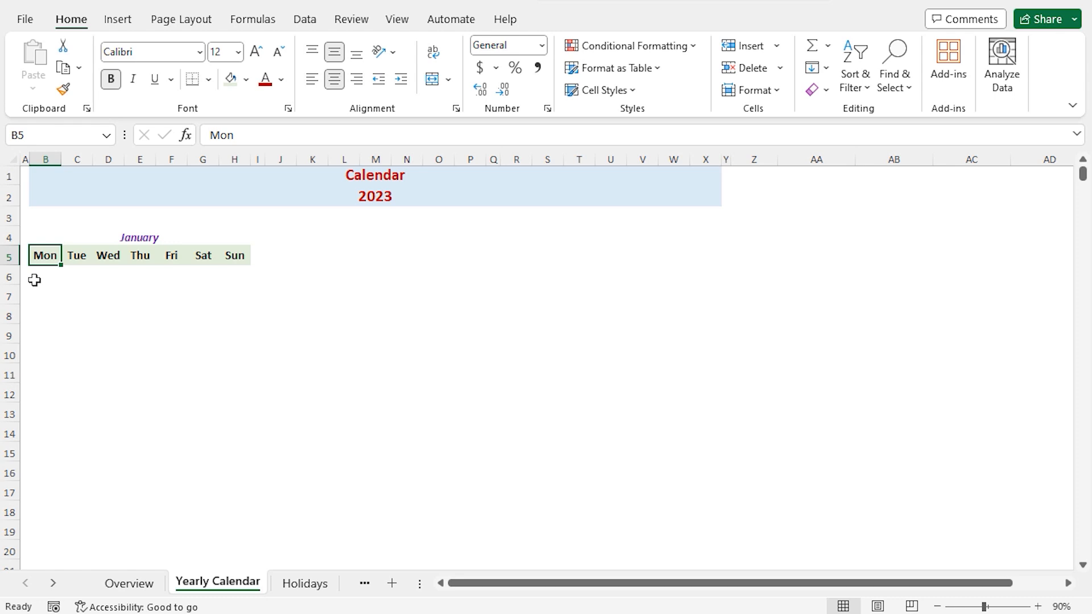
pyautogui.moveTo(42, 275)
pyautogui.mouseDown()
pyautogui.moveTo(130, 300)
pyautogui.moveTo(243, 376)
pyautogui.mouseUp()
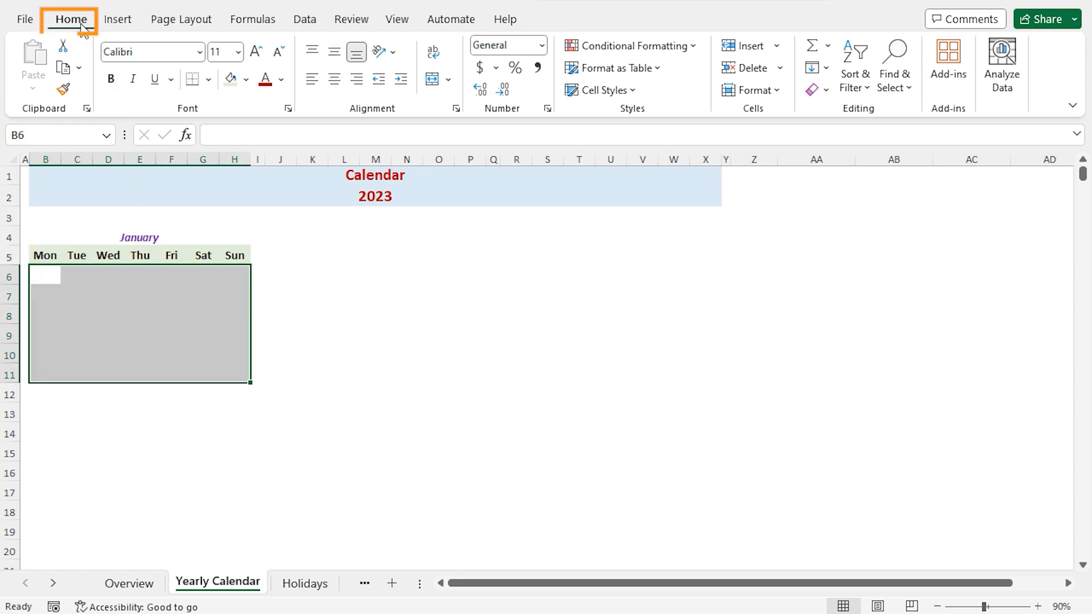
pyautogui.click(209, 81)
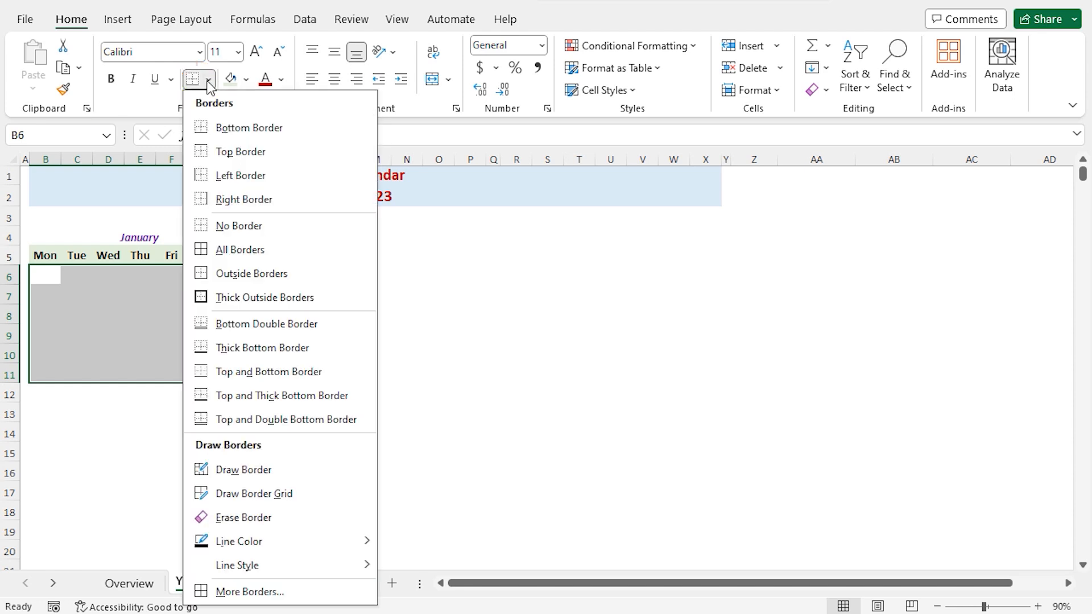
pyautogui.click(239, 253)
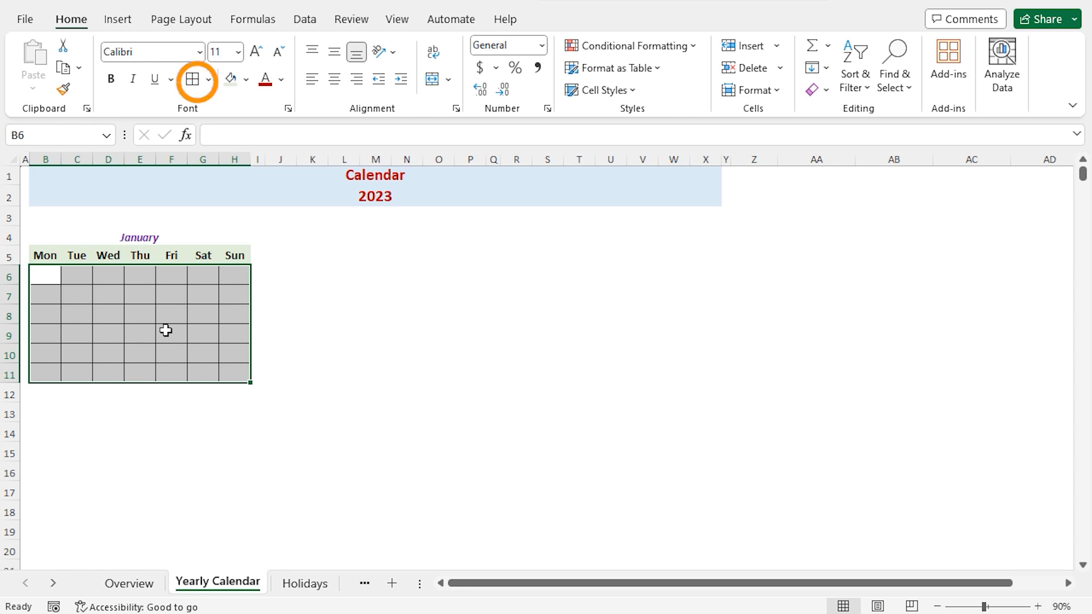
# Set the border line color to a light gray theme shade and reapply all borders to B6:H11.
pyautogui.click(208, 80)
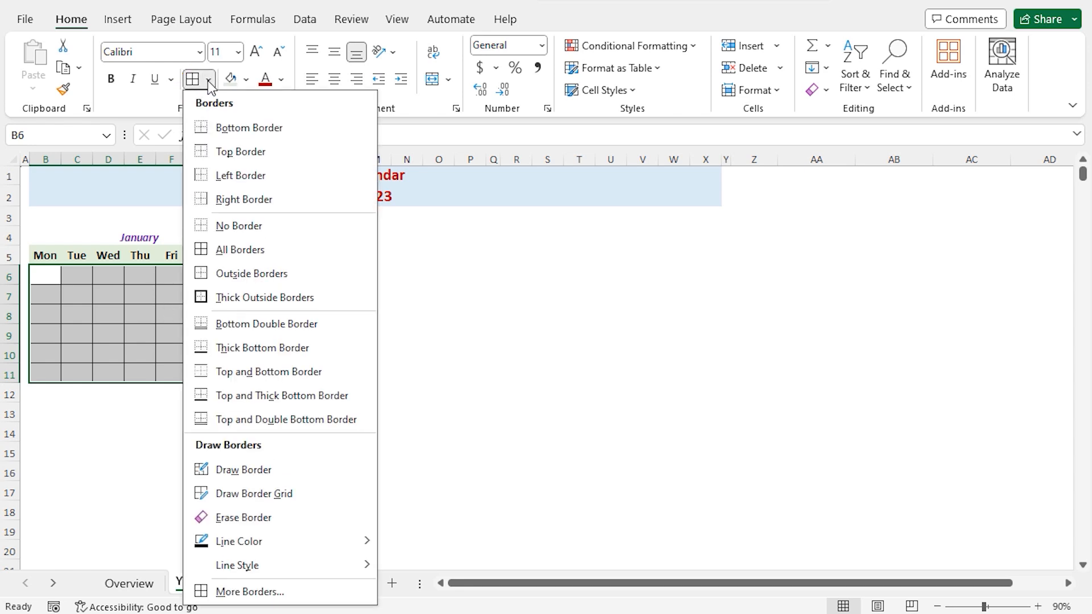
pyautogui.moveTo(256, 545)
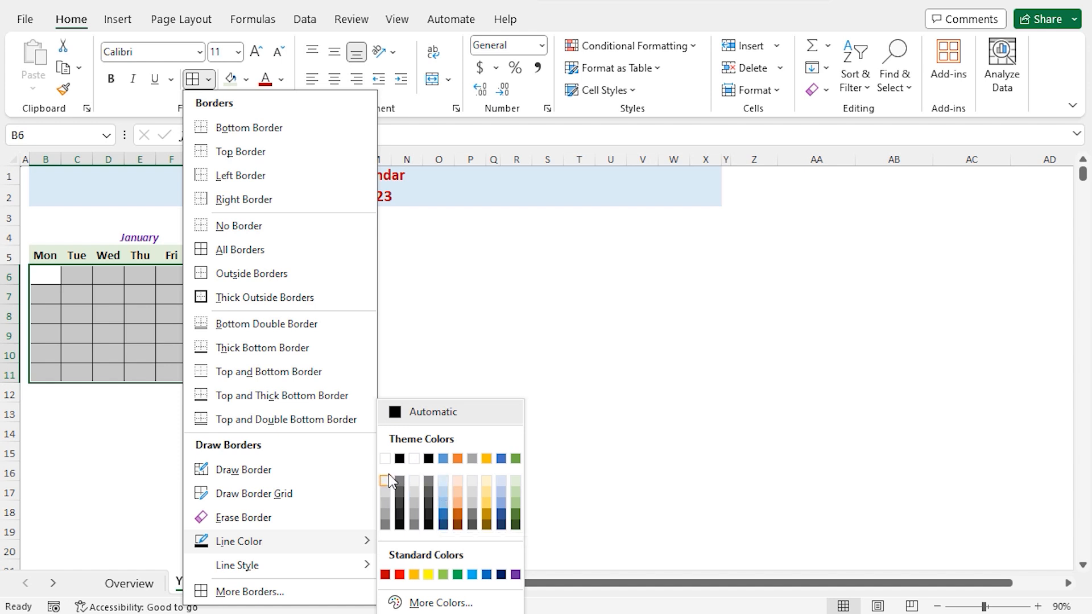
pyautogui.click(386, 503)
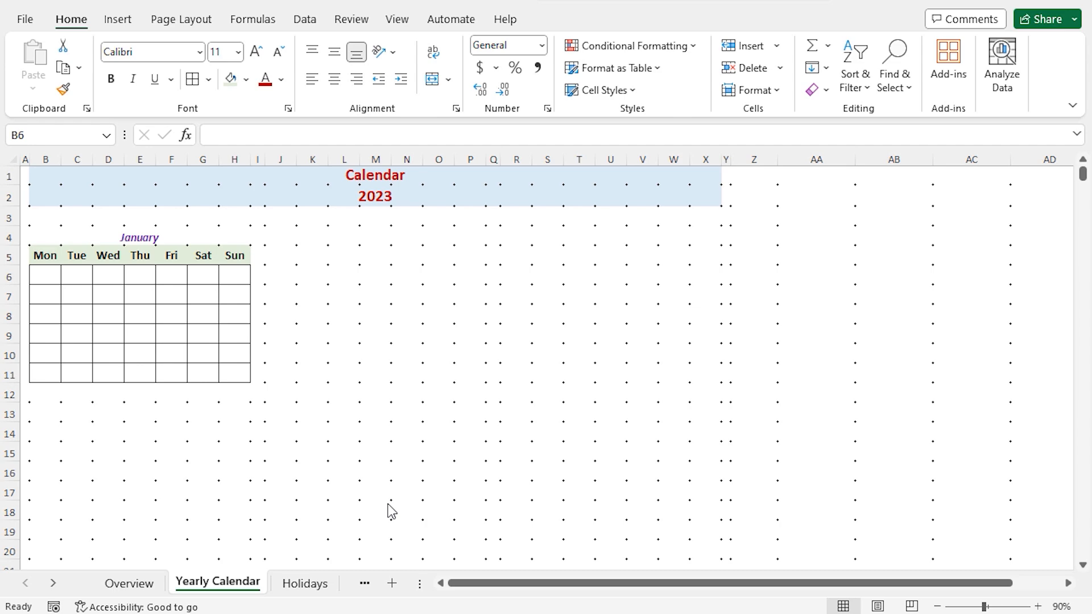
pyautogui.click(200, 81)
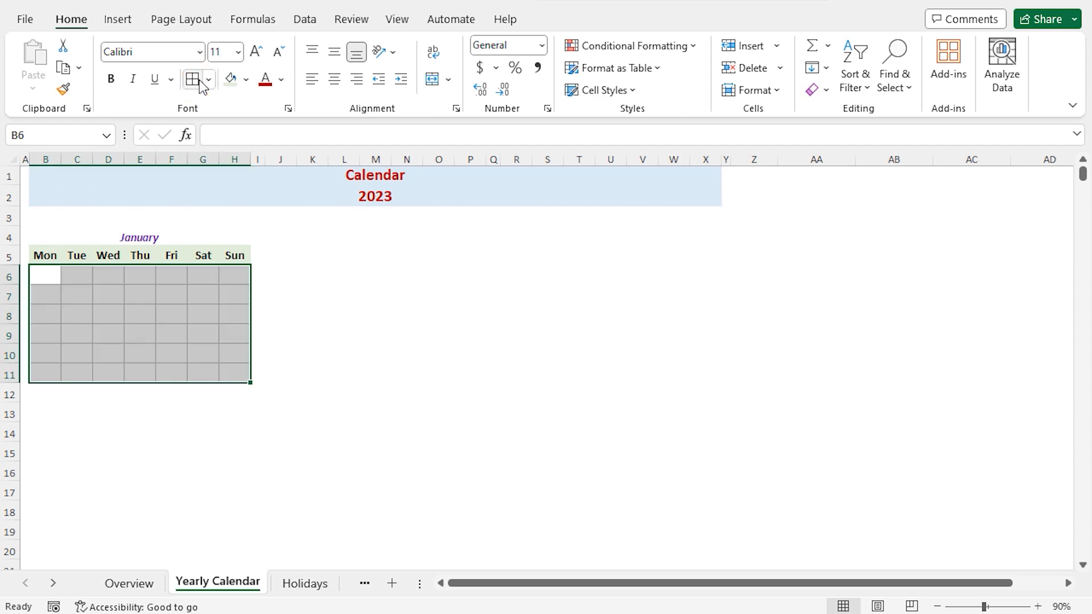
# Expand the formula bar and begin a formula in cell B6 with =IF(MONTH(.
pyautogui.click(46, 275)
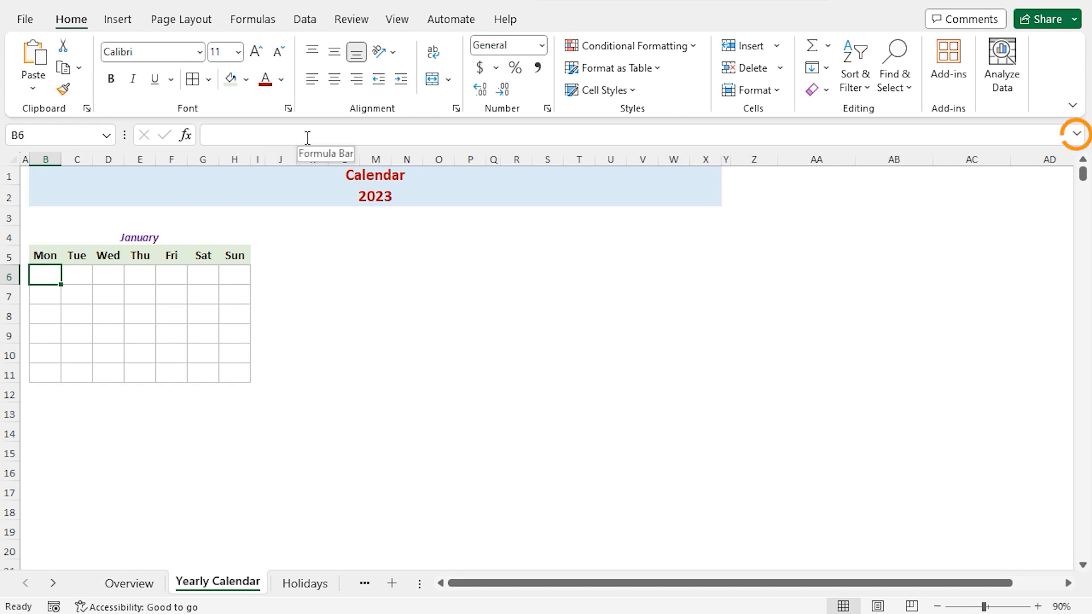
pyautogui.click(1077, 134)
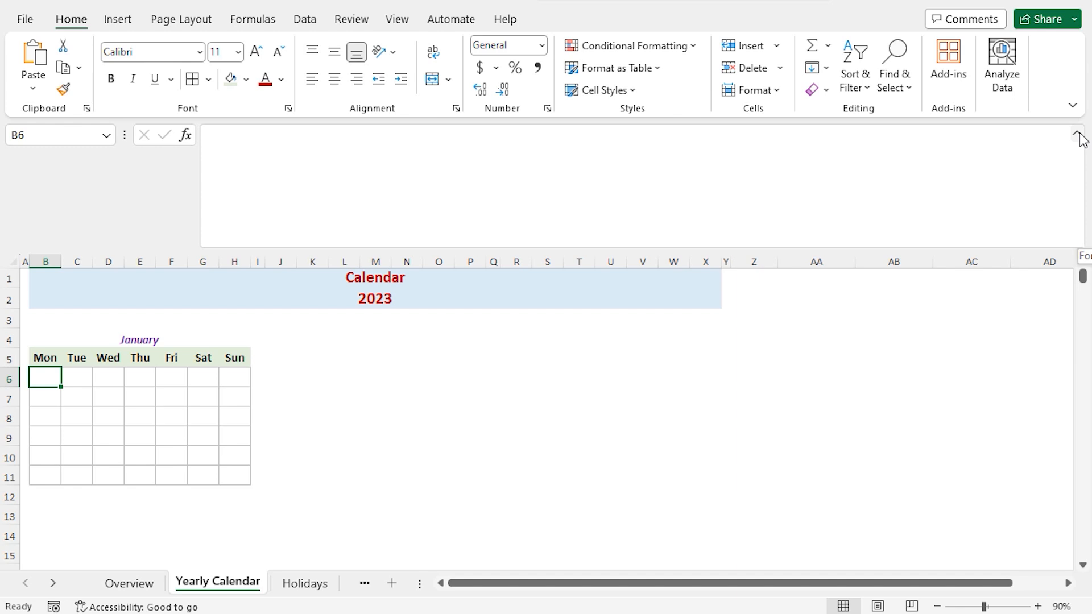
pyautogui.click(218, 152)
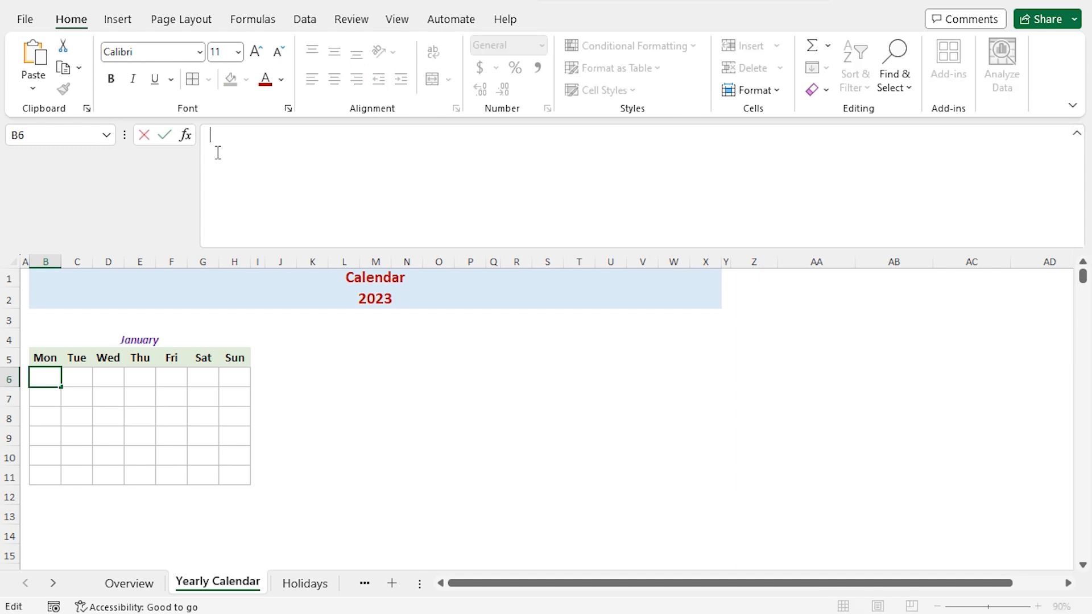
pyautogui.write('=if')
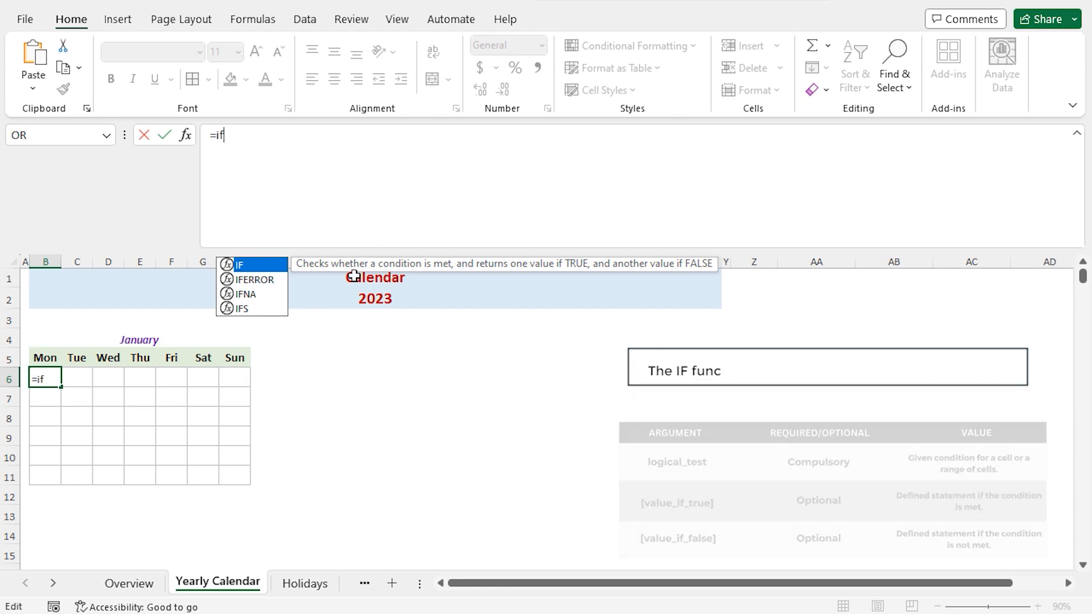
pyautogui.press('Tab')
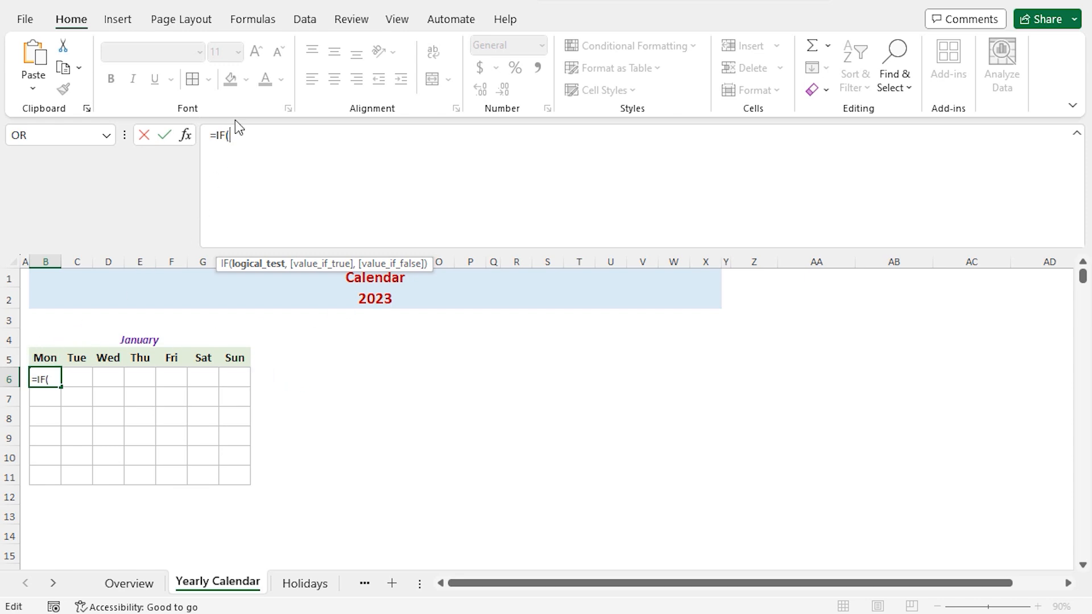
pyautogui.write('mon')
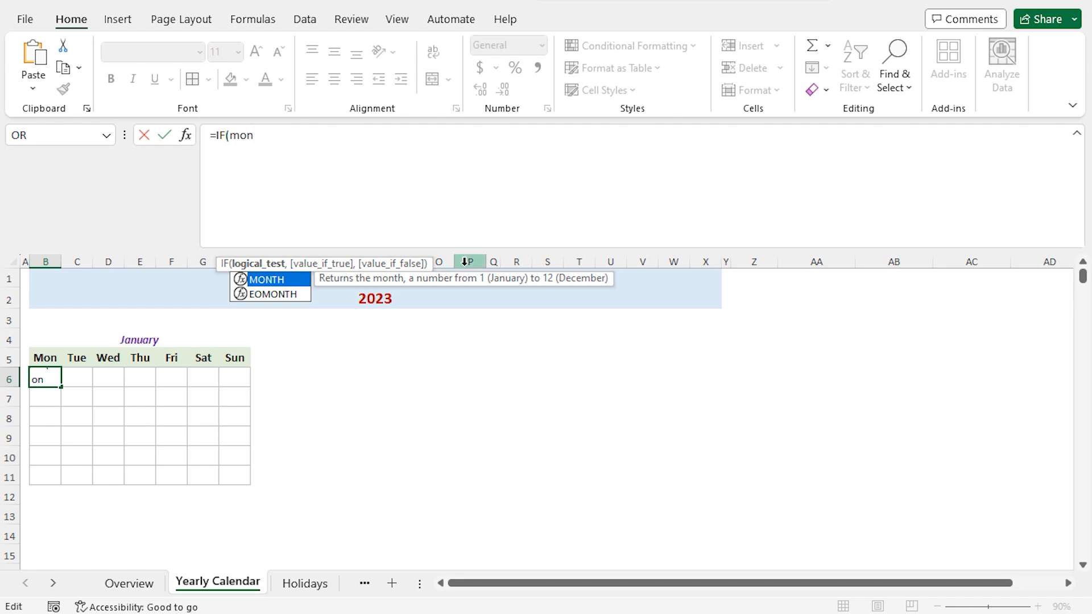
pyautogui.press('Tab')
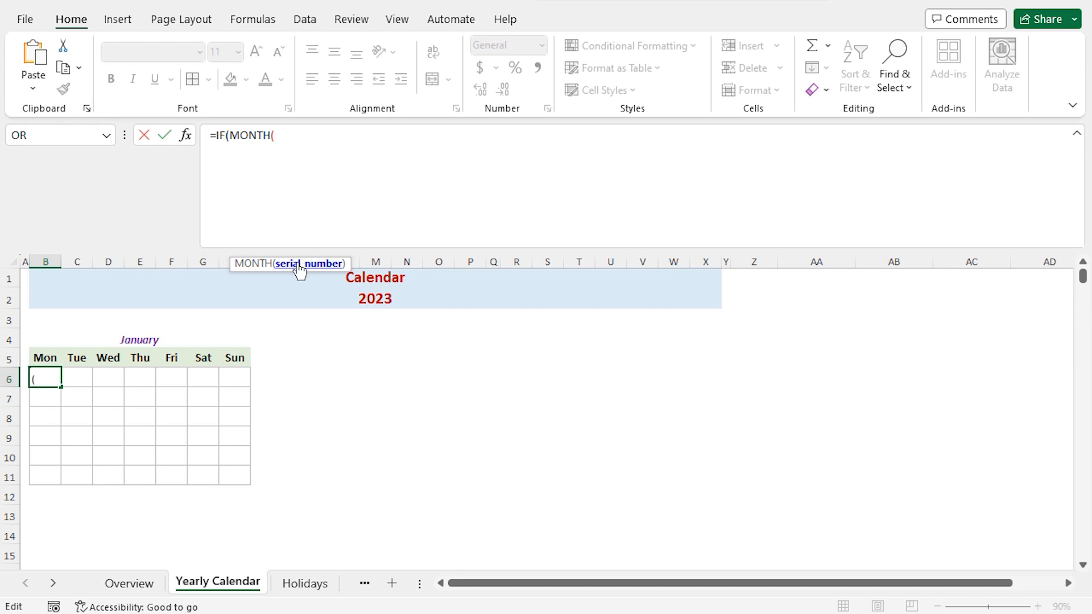
# Nest DATE($B$2,$B$4,1) inside the MONTH function with absolute references, followed by a plus sign.
pyautogui.write('dat')
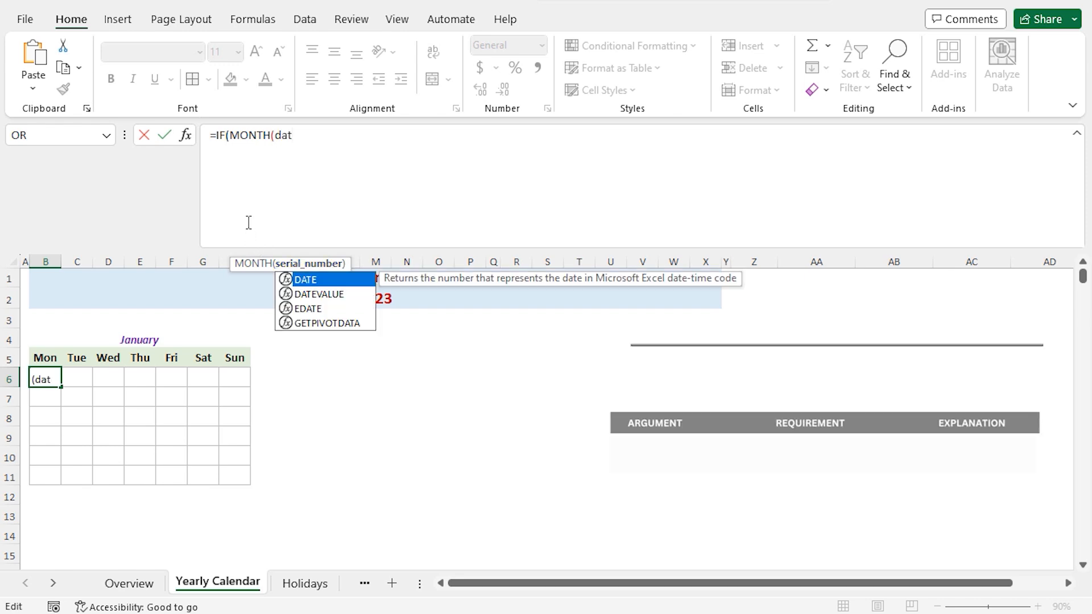
pyautogui.doubleClick(303, 280)
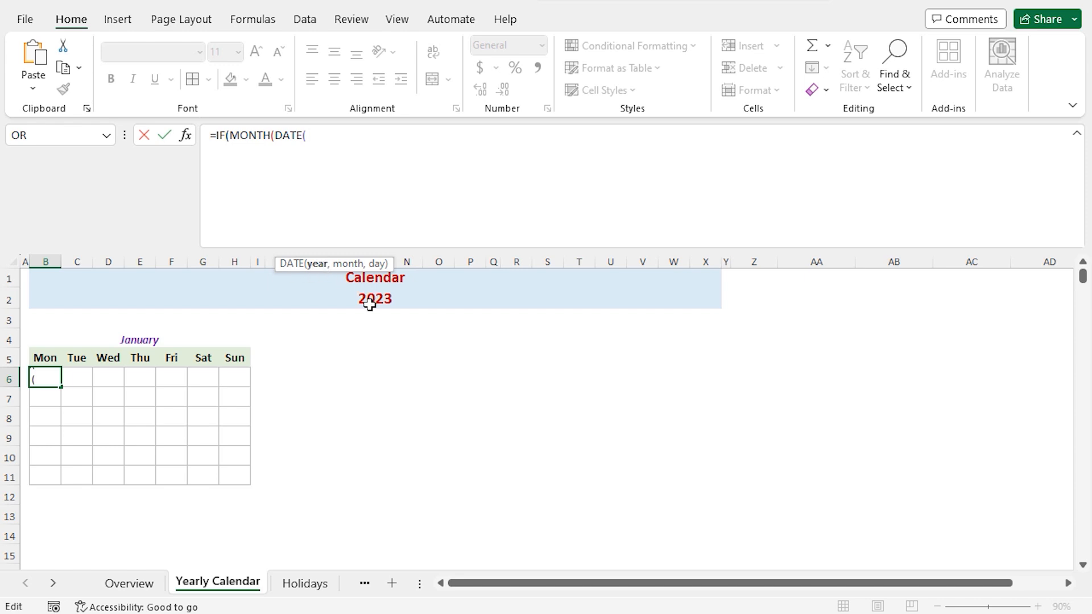
pyautogui.click(35, 304)
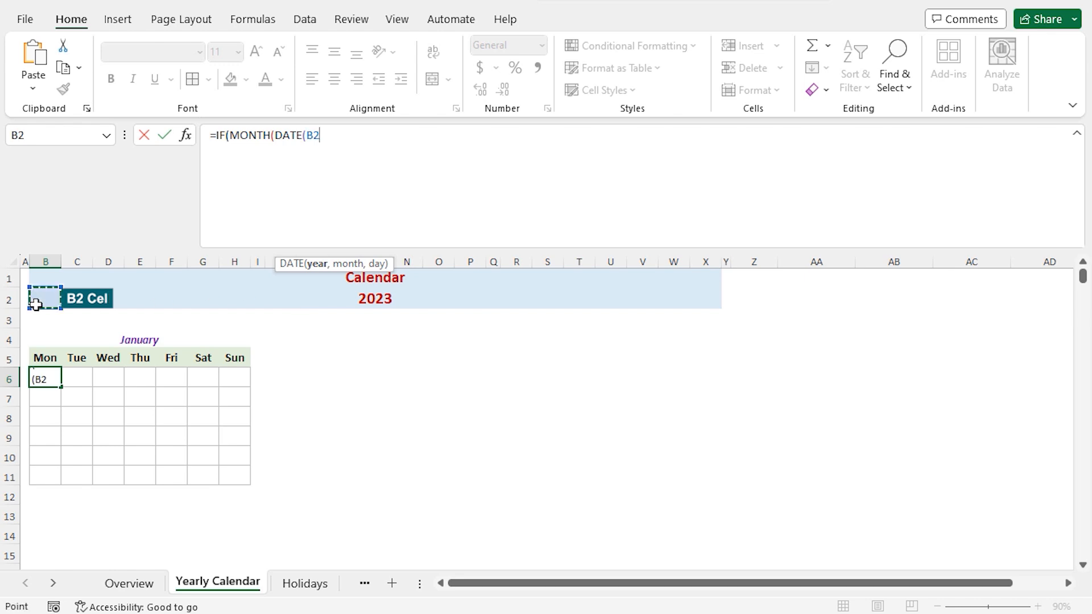
pyautogui.press('F4')
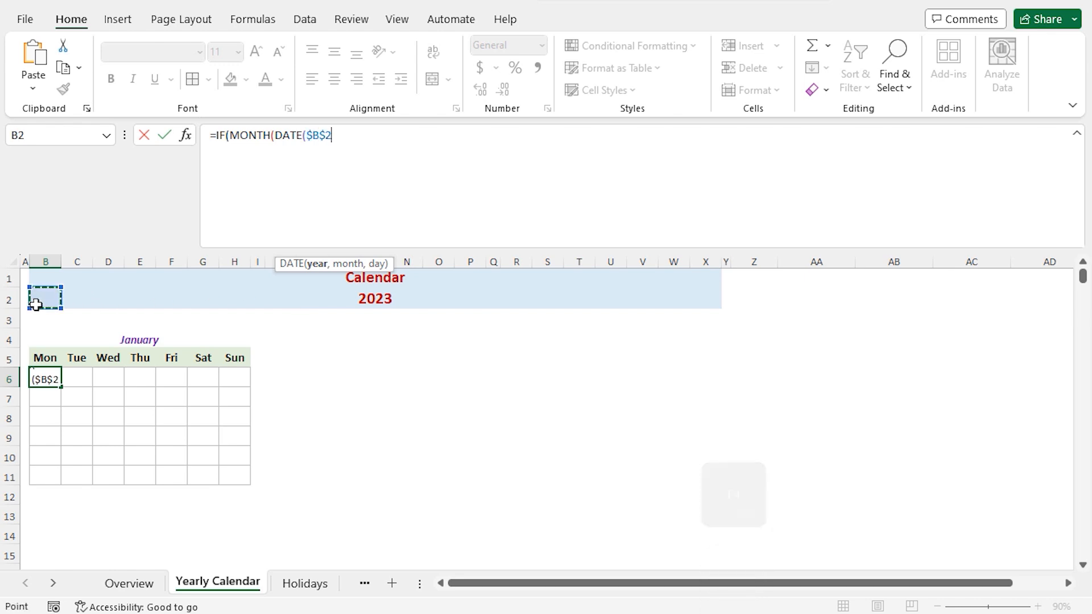
pyautogui.write(',')
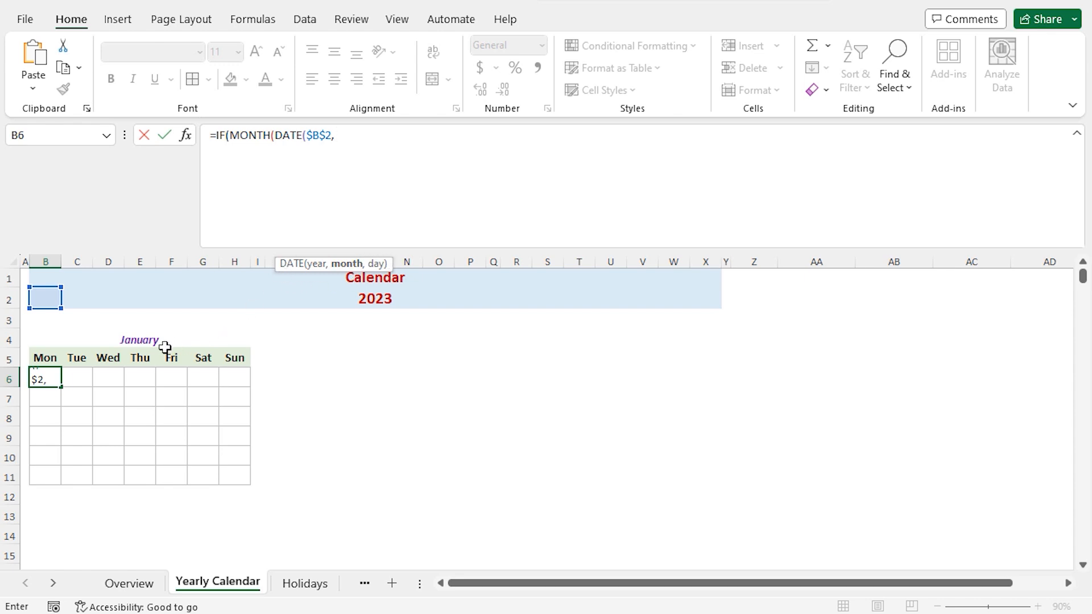
pyautogui.click(44, 335)
pyautogui.press('F4')
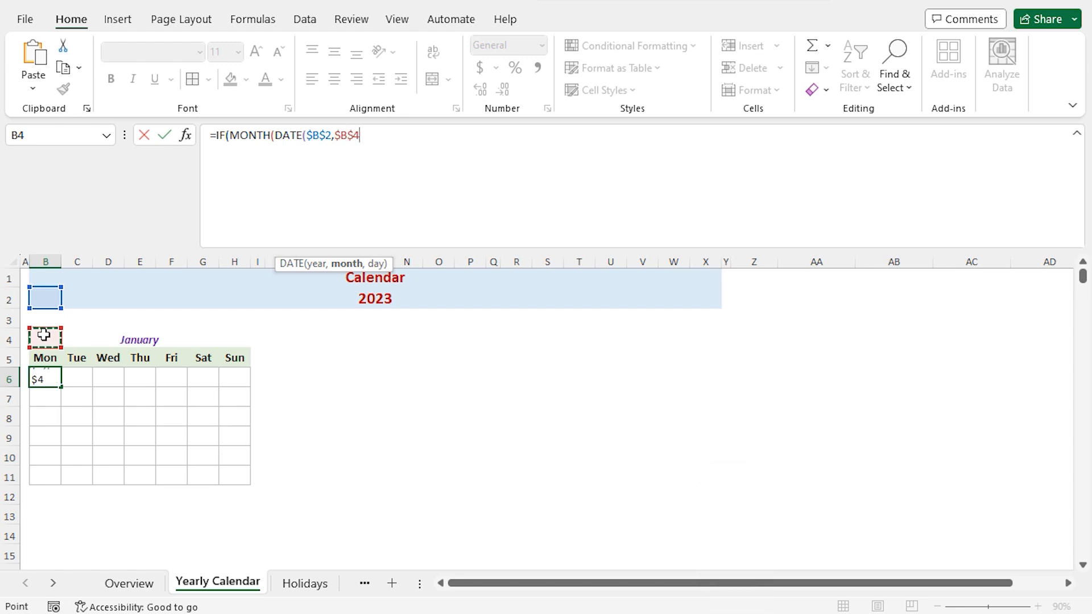
pyautogui.write(',1')
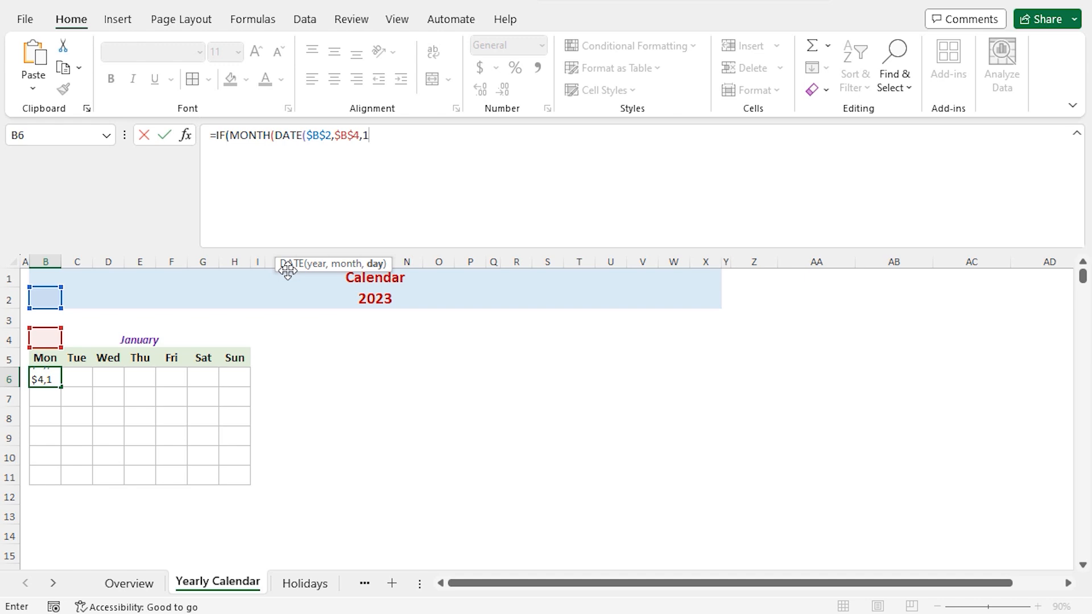
pyautogui.write(')+')
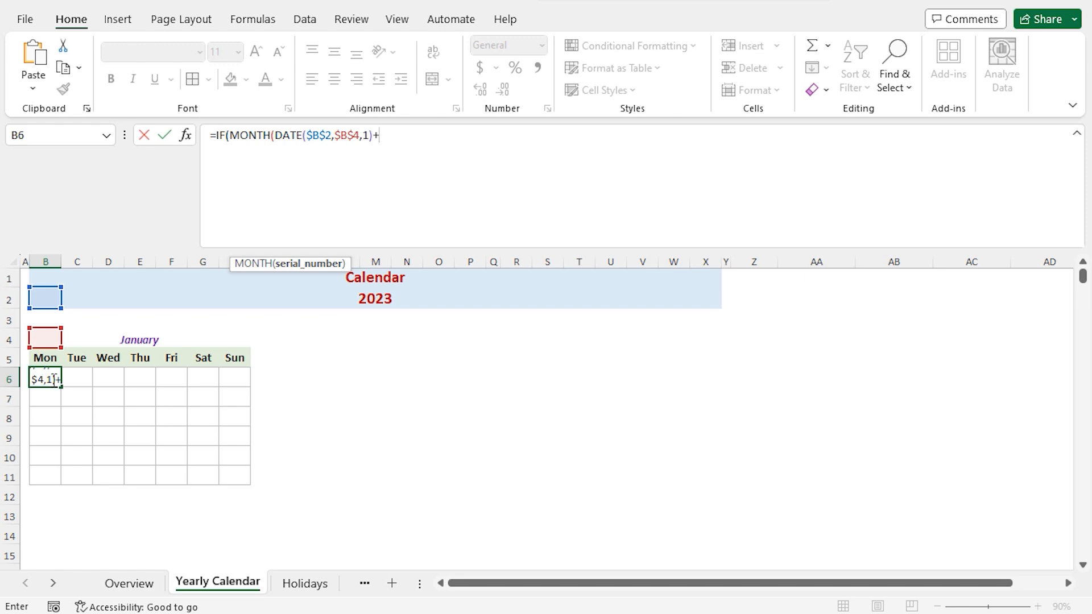
# Add SEQUENCE(6,7) to the date in the B6 formula to generate six rows and seven columns.
pyautogui.write('seq')
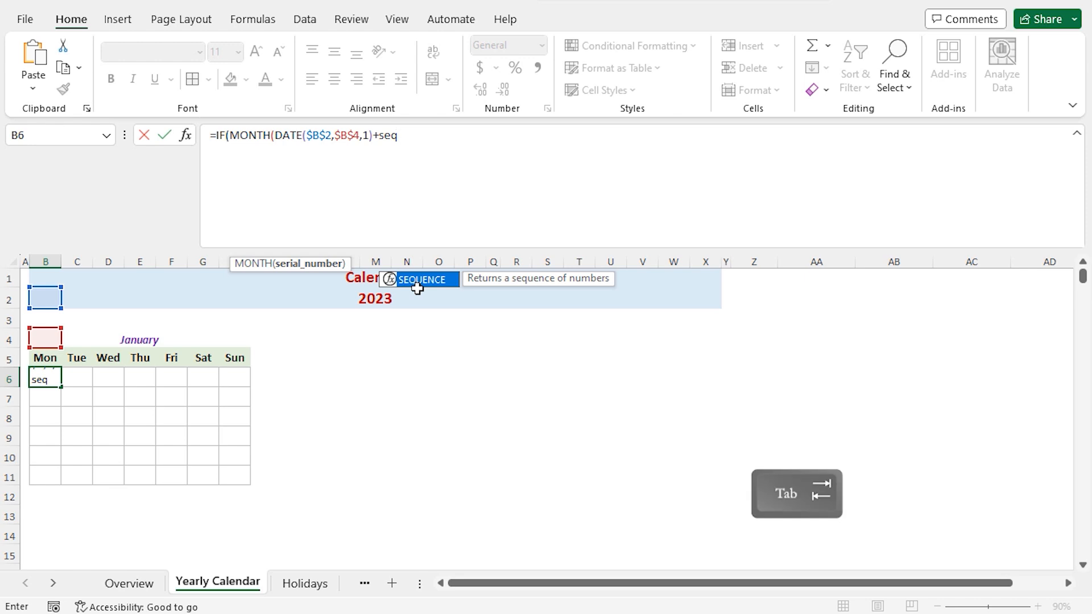
pyautogui.press('Tab')
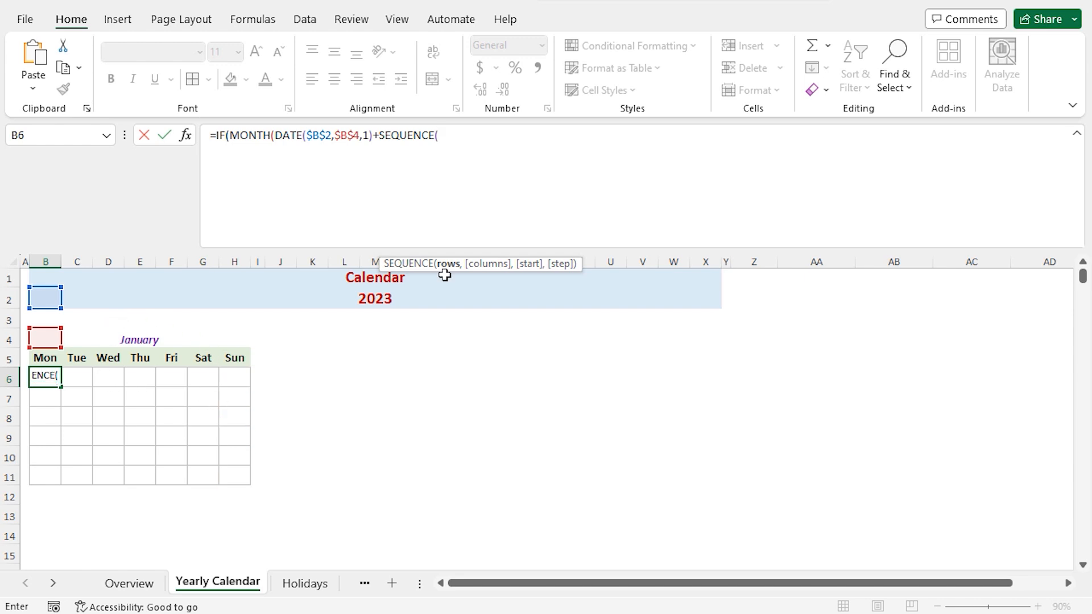
pyautogui.write('6,')
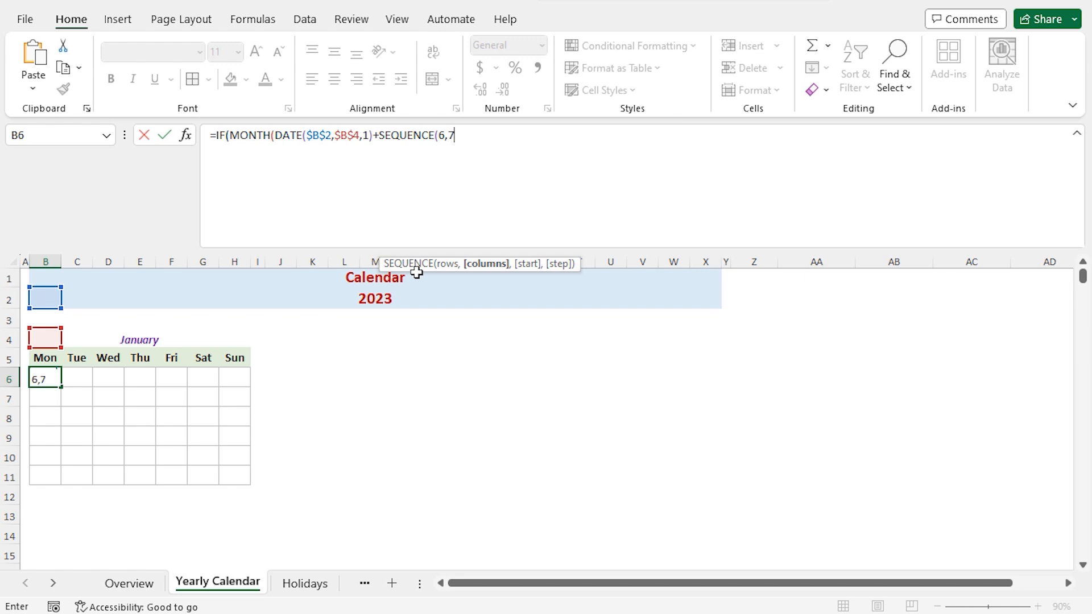
pyautogui.write('7)')
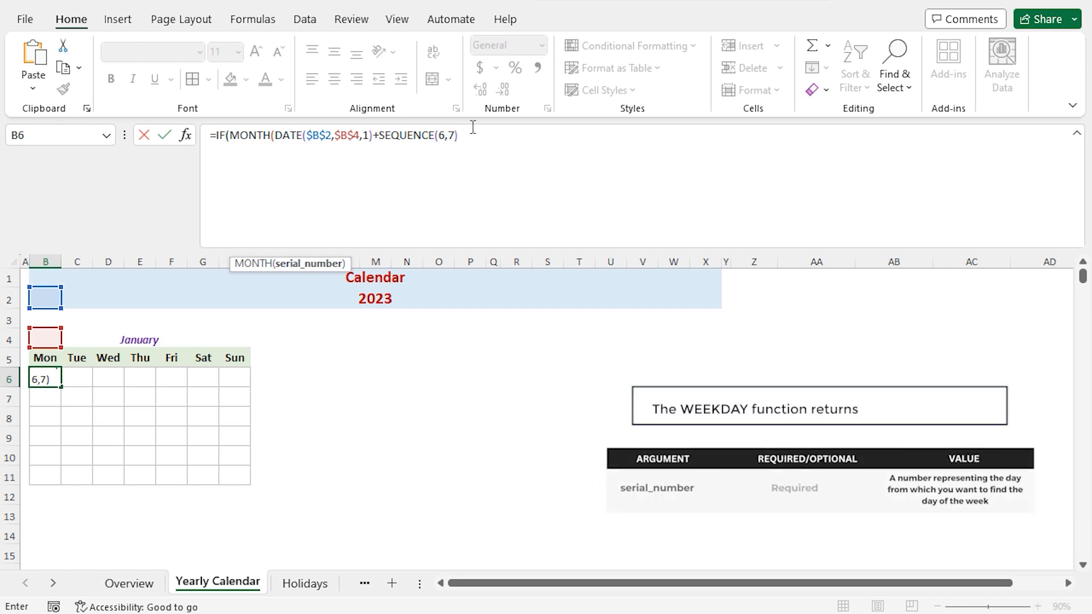
# Subtract WEEKDAY(DATE($B$2,$B$4,1),2) in the B6 formula, reusing the existing DATE expression and Monday-to-Sunday numbering.
pyautogui.write('-week')
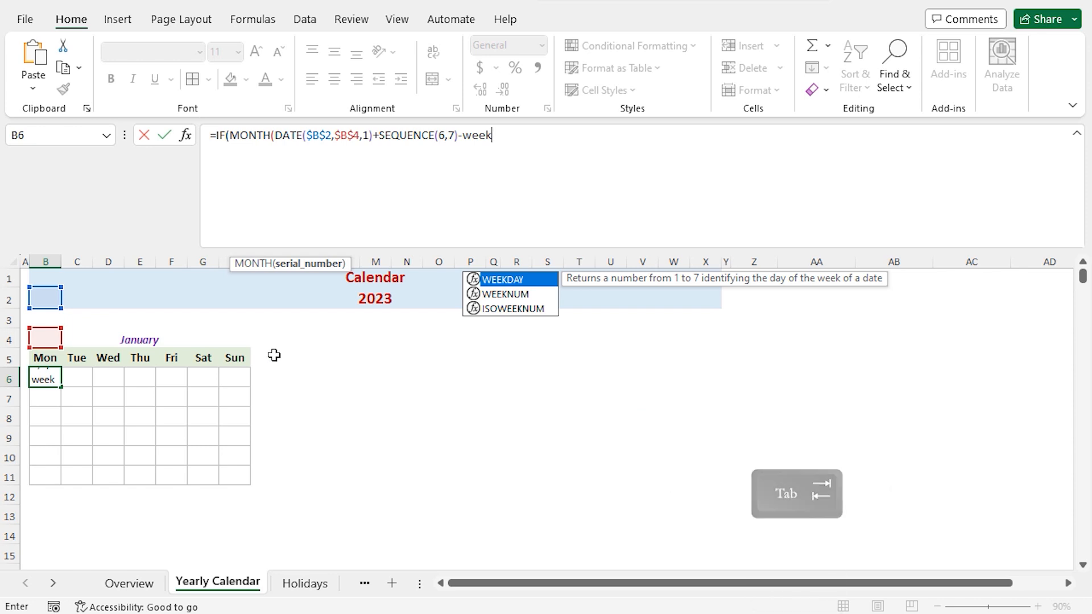
pyautogui.press('Tab')
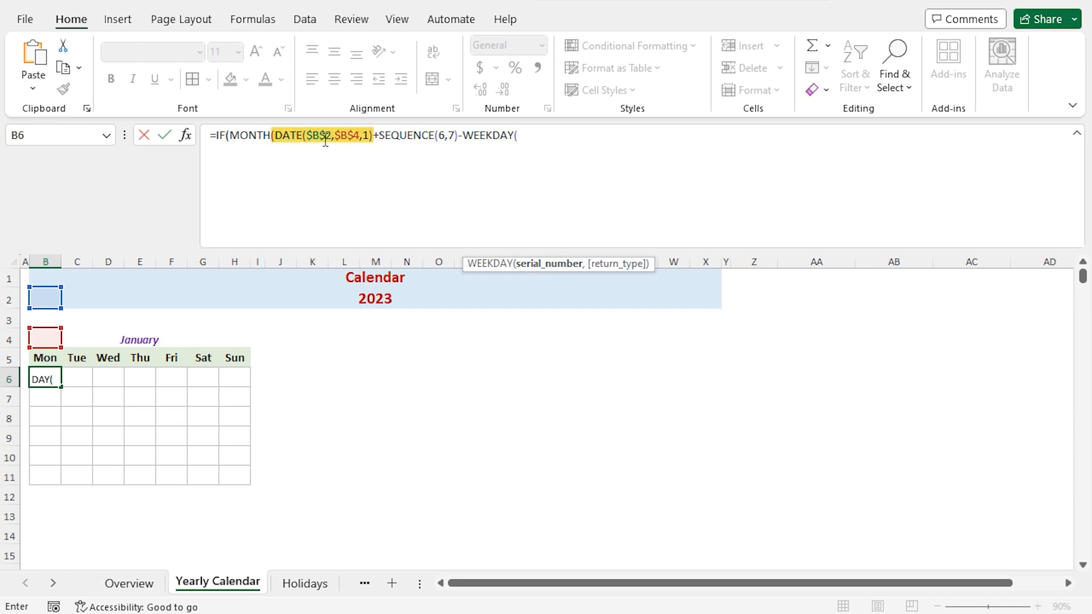
pyautogui.moveTo(277, 138); pyautogui.dragTo(373, 138)
pyautogui.hotkey('ctrl', 'c')
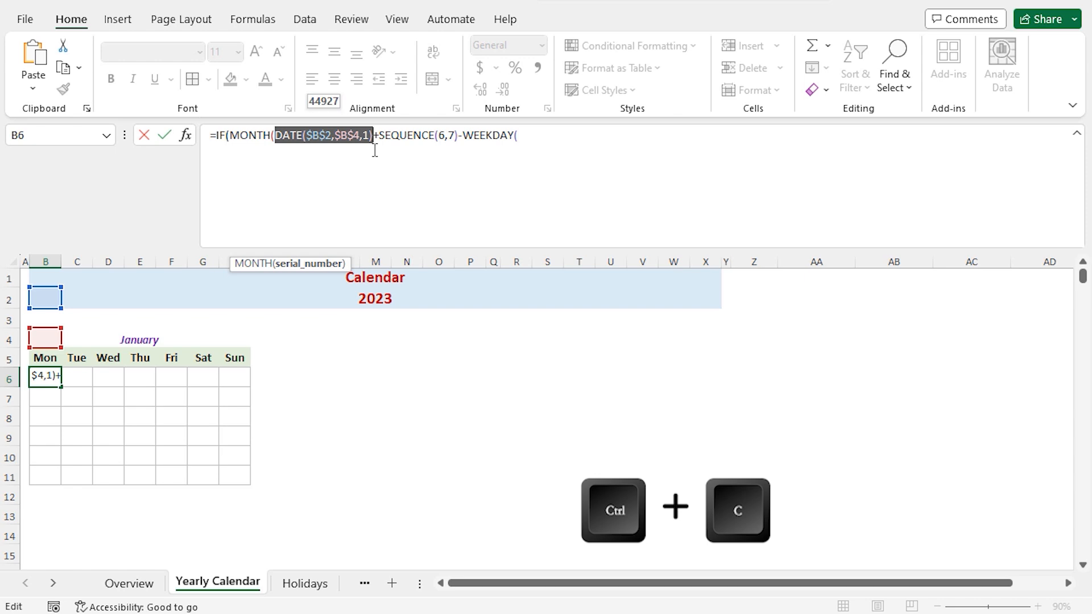
pyautogui.click(529, 143)
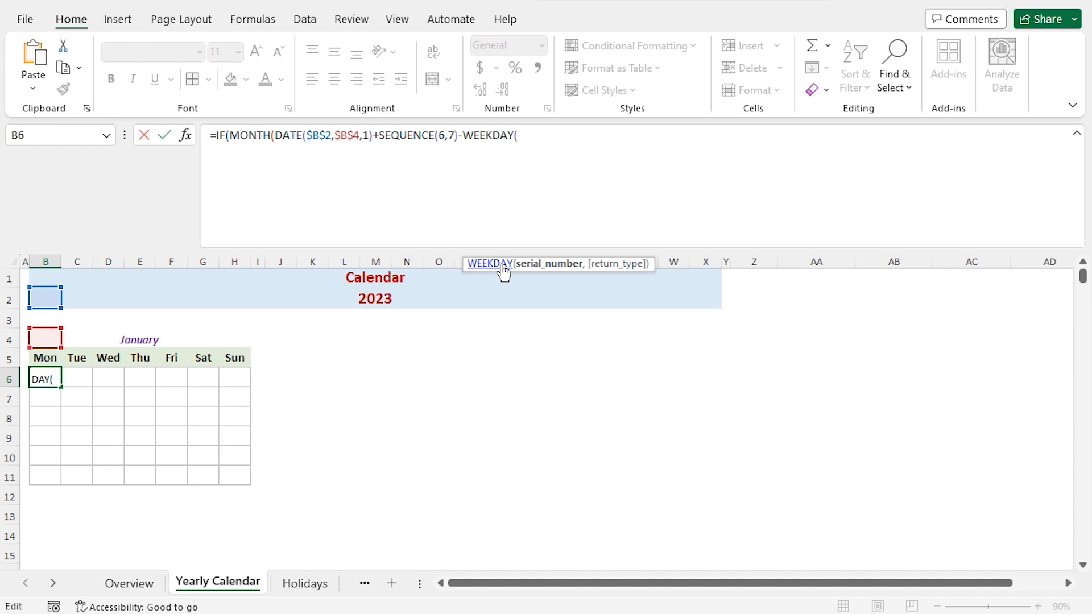
pyautogui.hotkey('ctrl', 'v')
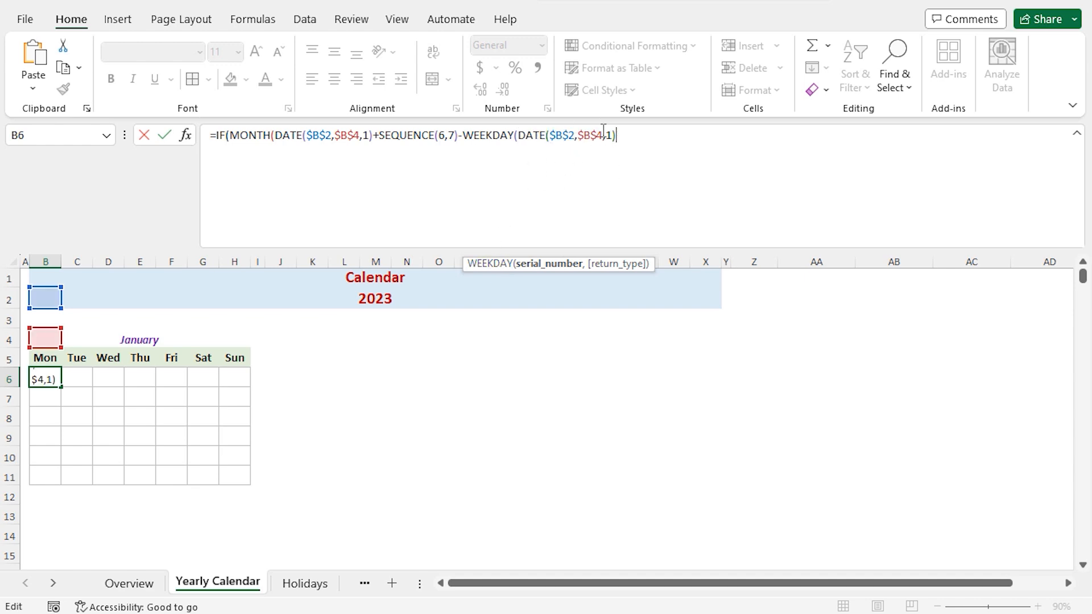
pyautogui.write(',')
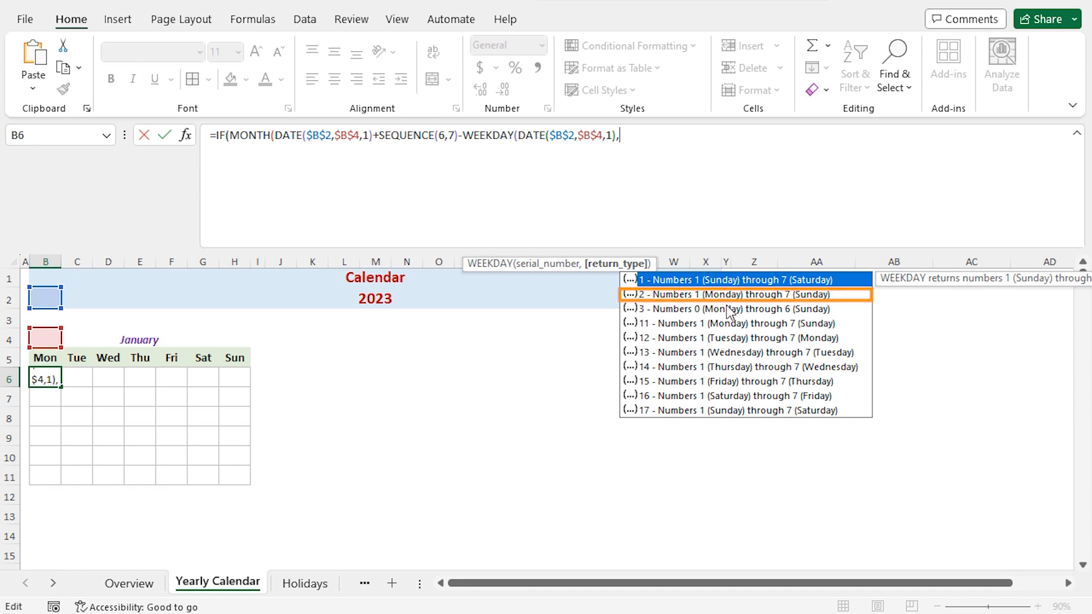
pyautogui.press('Down')
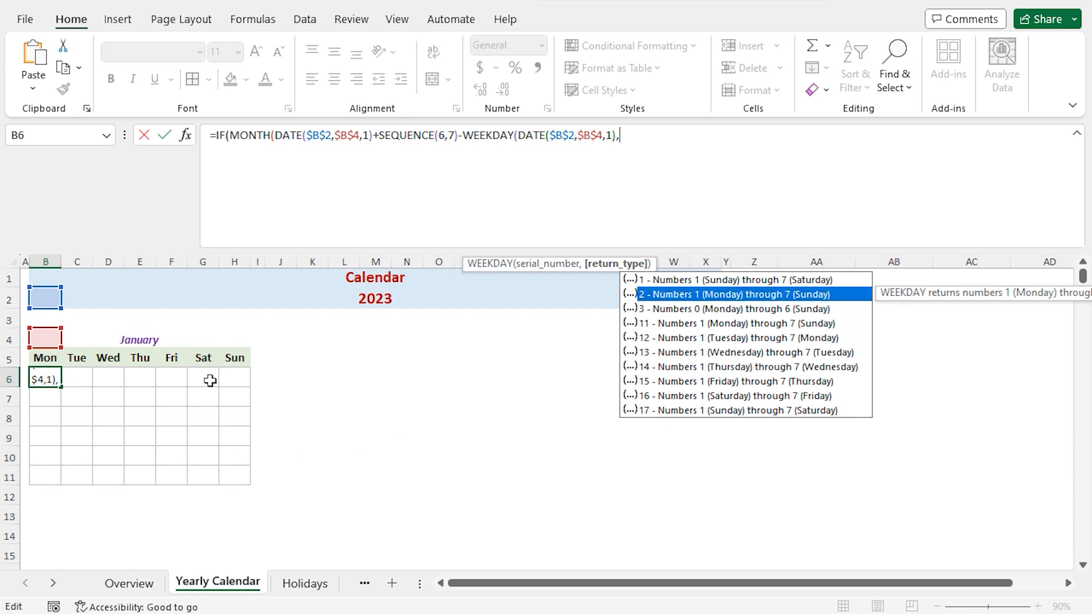
pyautogui.write('2')
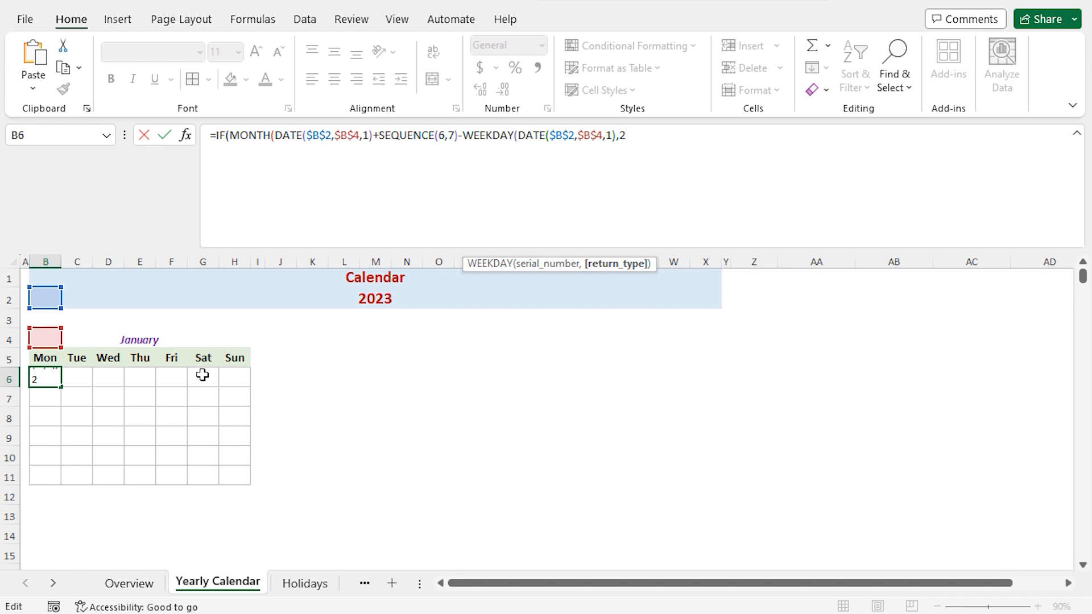
pyautogui.write(')')
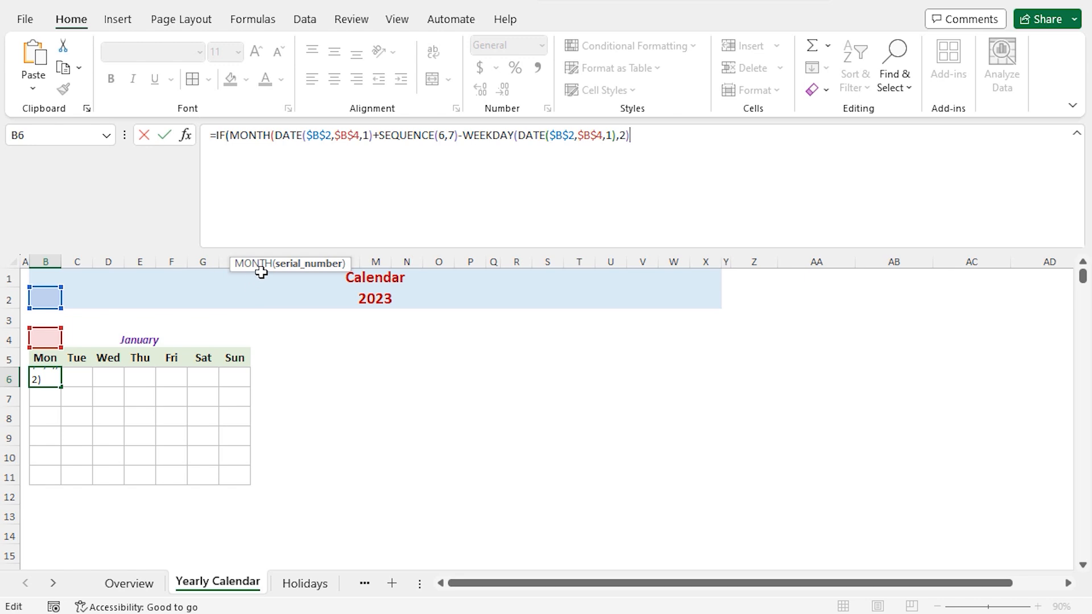
# Close the MONTH function and complete the IF logical test by comparing it with =$B$4.
pyautogui.write(')=')
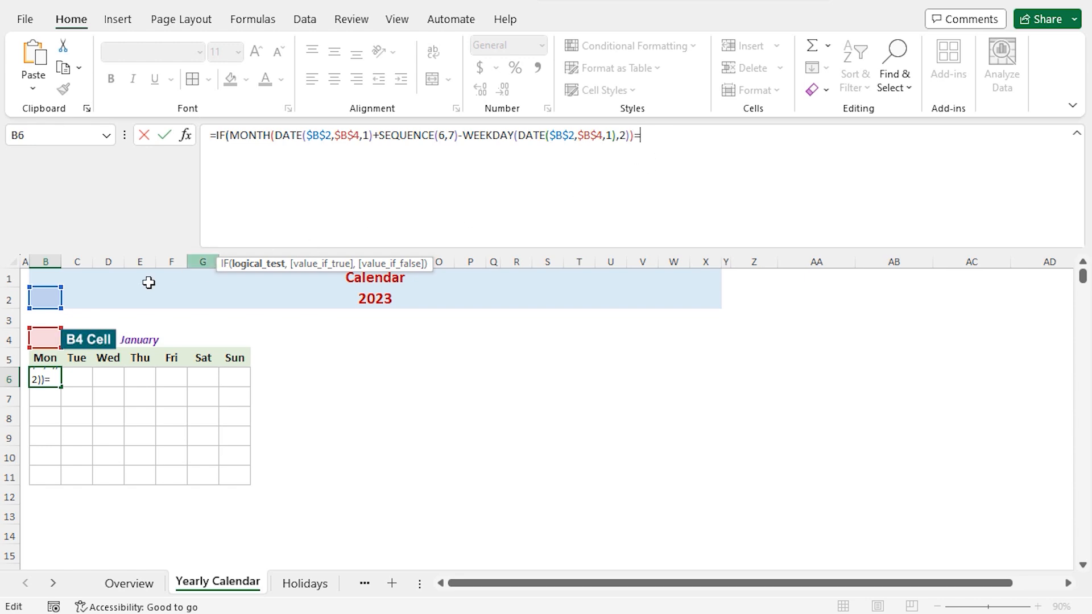
pyautogui.click(41, 337)
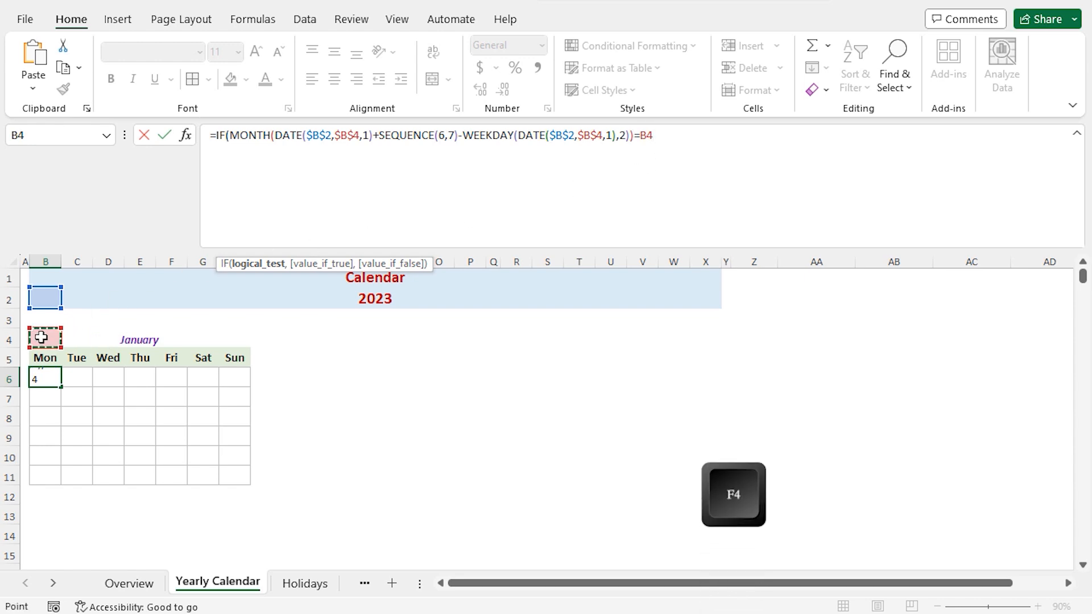
pyautogui.press('F4')
pyautogui.write(',')
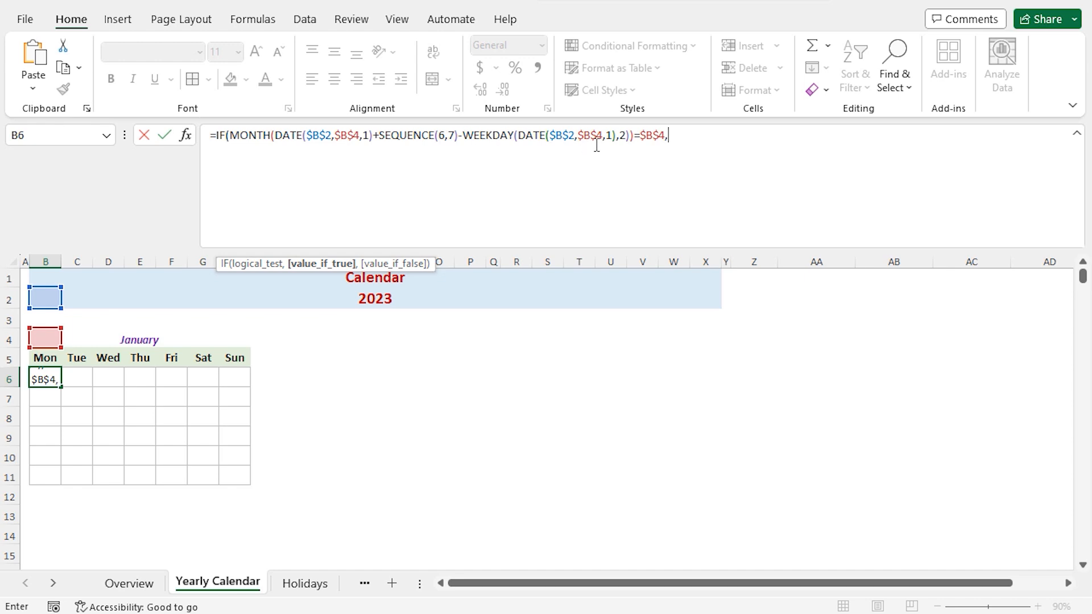
# Copy the expression DATE($B$2,$B$4,1)+SEQUENCE(6,7)-WEEKDAY(DATE($B$2,$B$4,1),2) into the IF function's value_if_true argument, ending it with a comma.
pyautogui.moveTo(276, 135); pyautogui.dragTo(630, 147)
pyautogui.hotkey('ctrl', 'c')
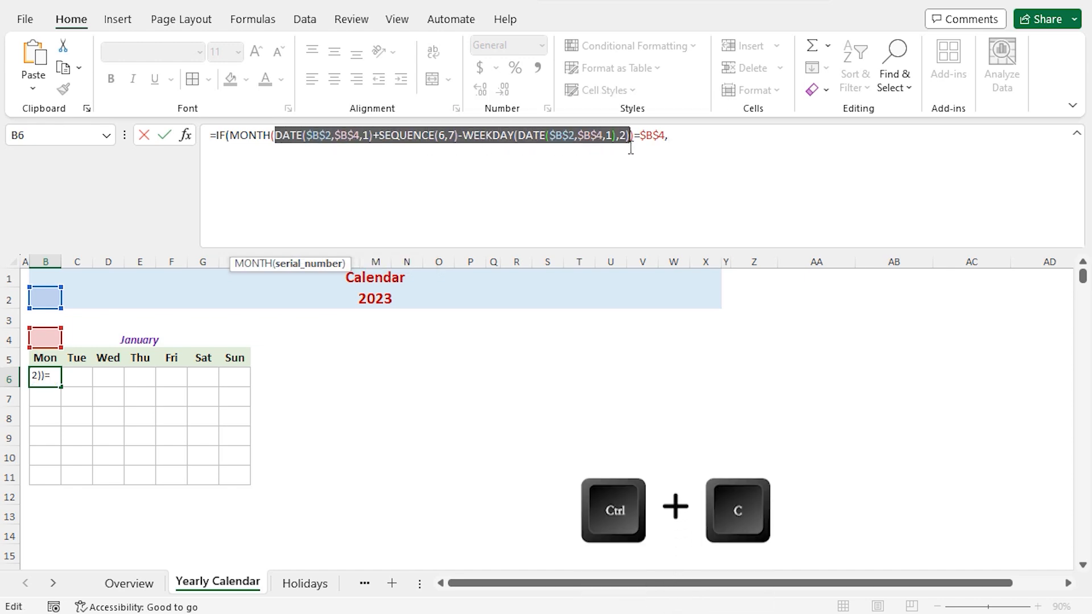
pyautogui.click(675, 140)
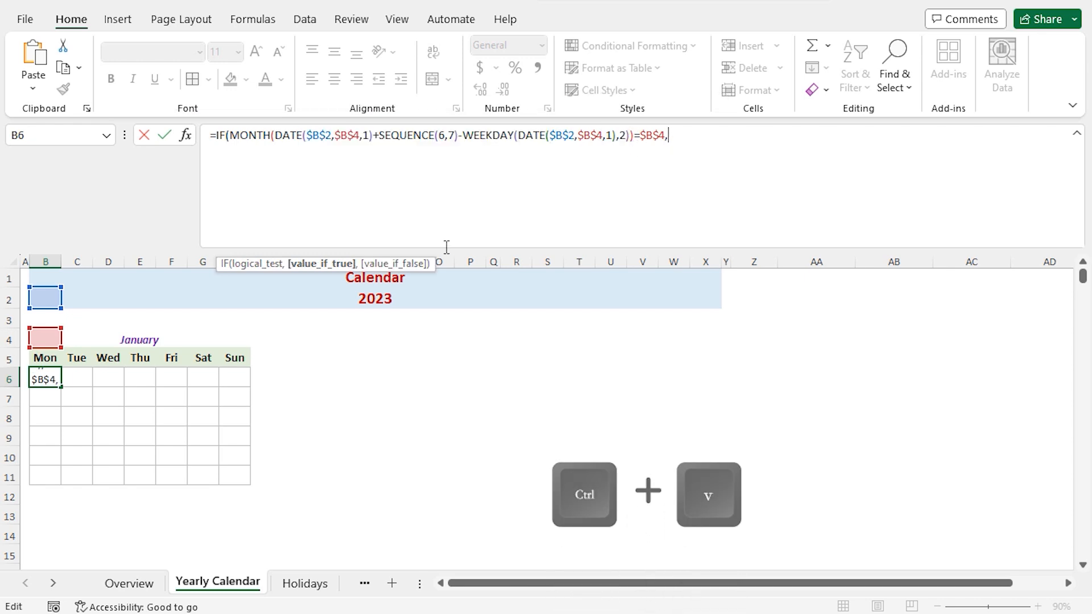
pyautogui.hotkey('ctrl', 'v')
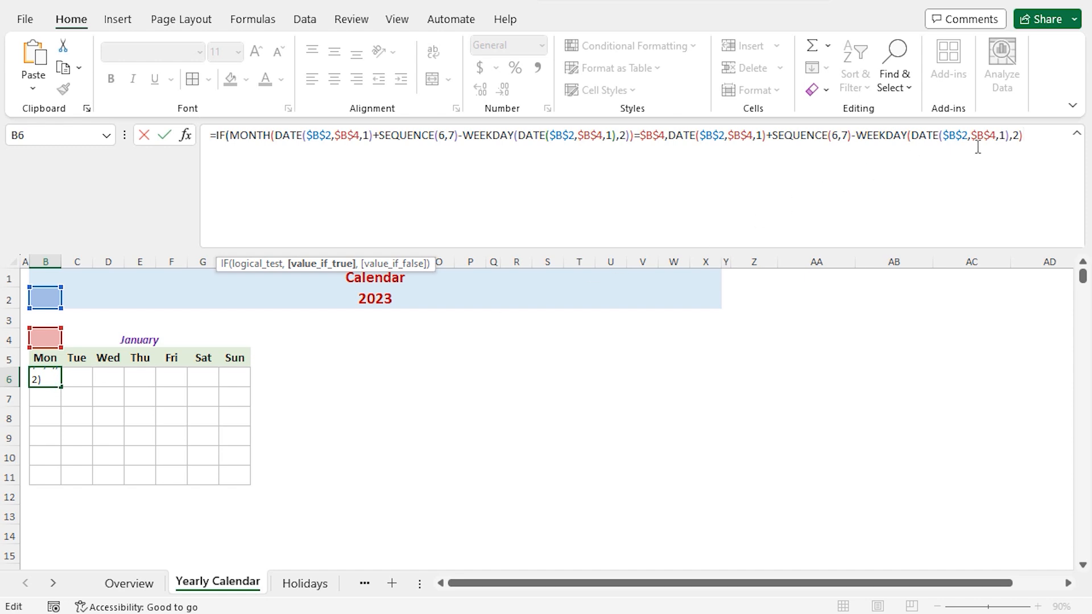
pyautogui.click(1021, 138)
pyautogui.write(',')
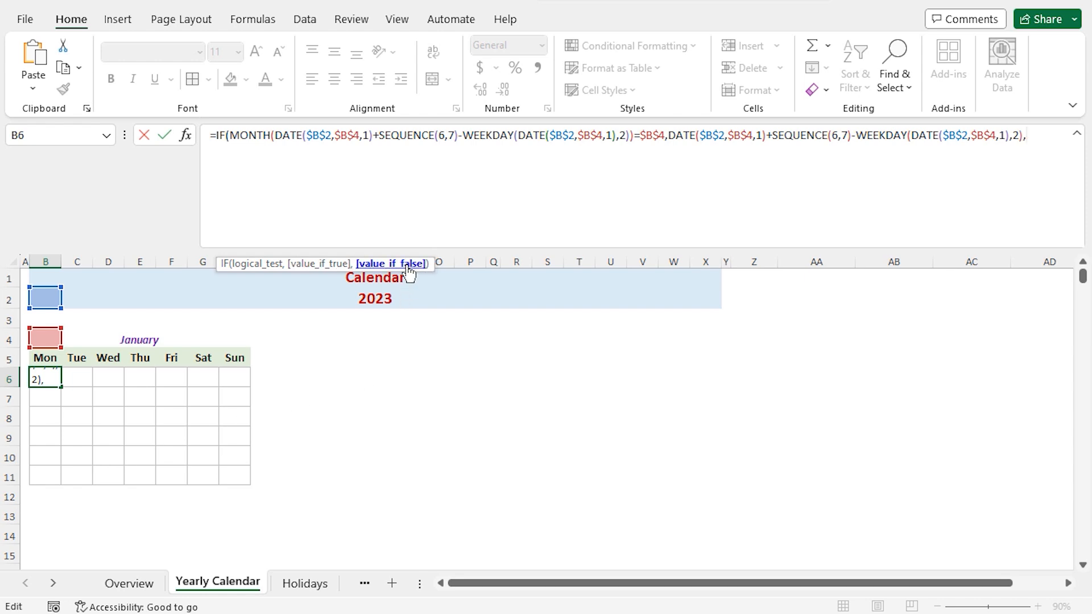
# Finish the B6 formula with " " as the value_if_false argument and enter it to fill the January grid.
pyautogui.write('" ")')
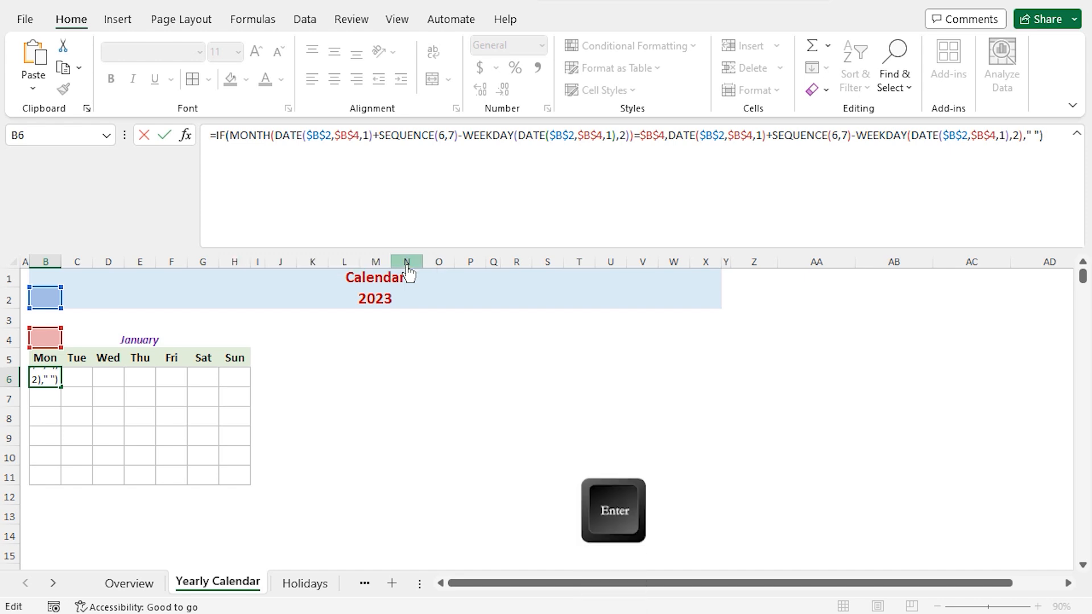
pyautogui.press('Return')
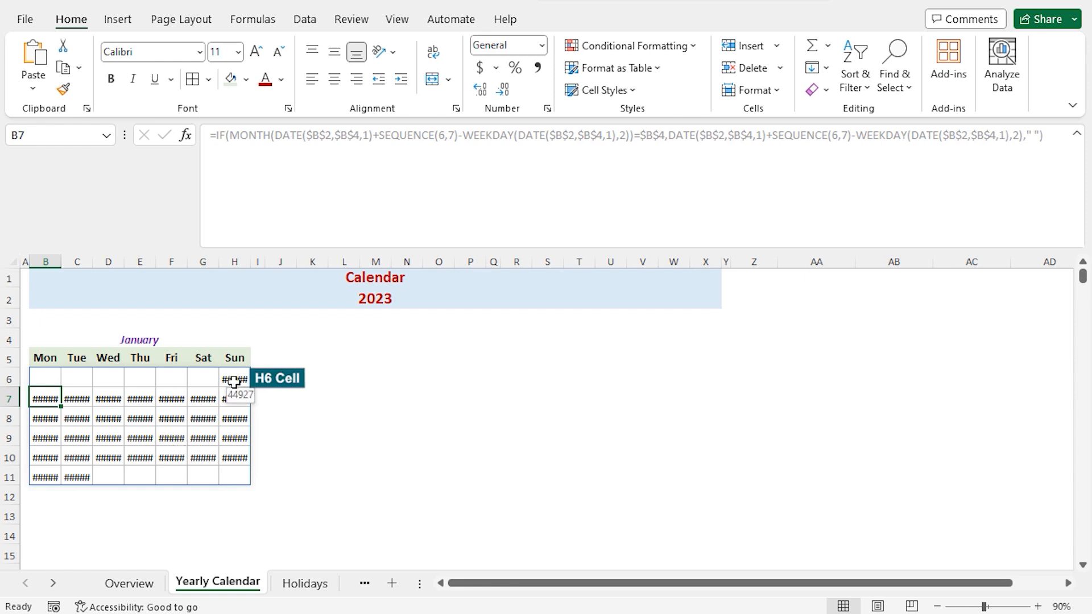
pyautogui.click(234, 380)
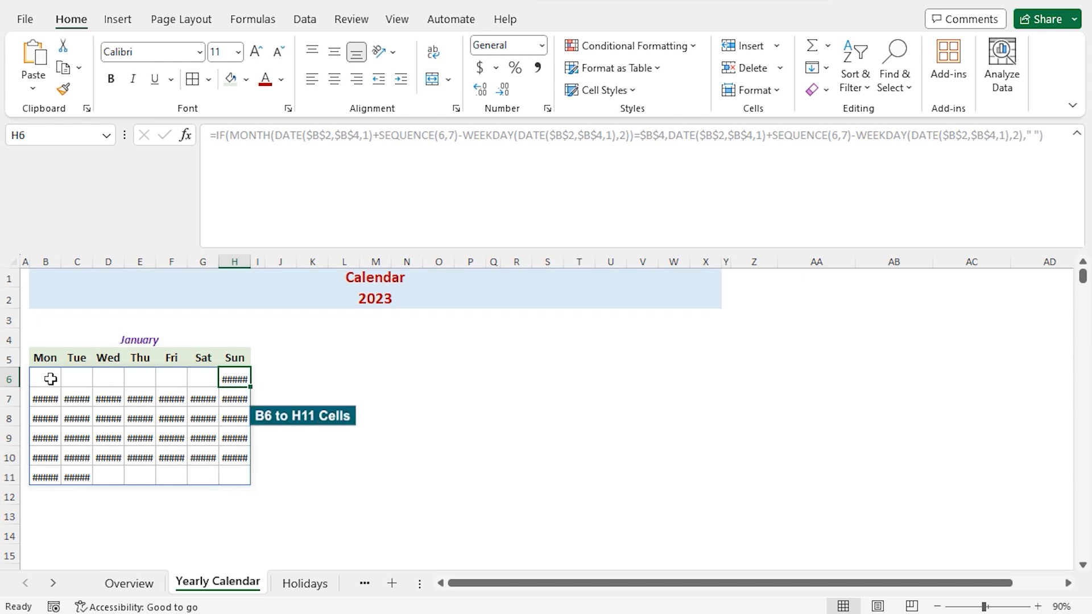
# Apply the custom number format dd to the January dates in B6:H11.
pyautogui.moveTo(49, 378); pyautogui.dragTo(229, 476)
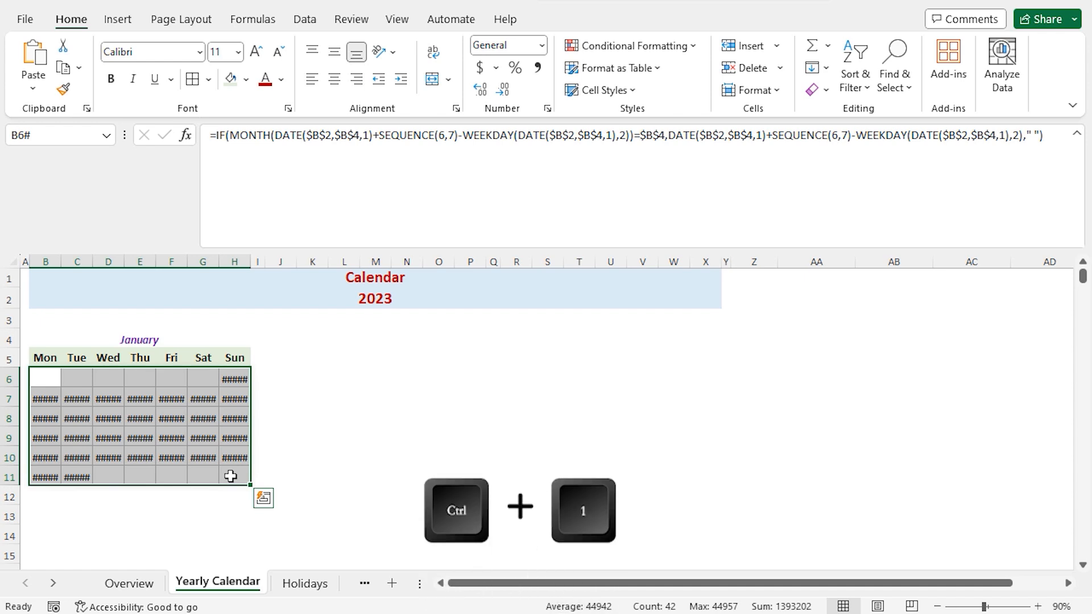
pyautogui.hotkey('ctrl', '1')
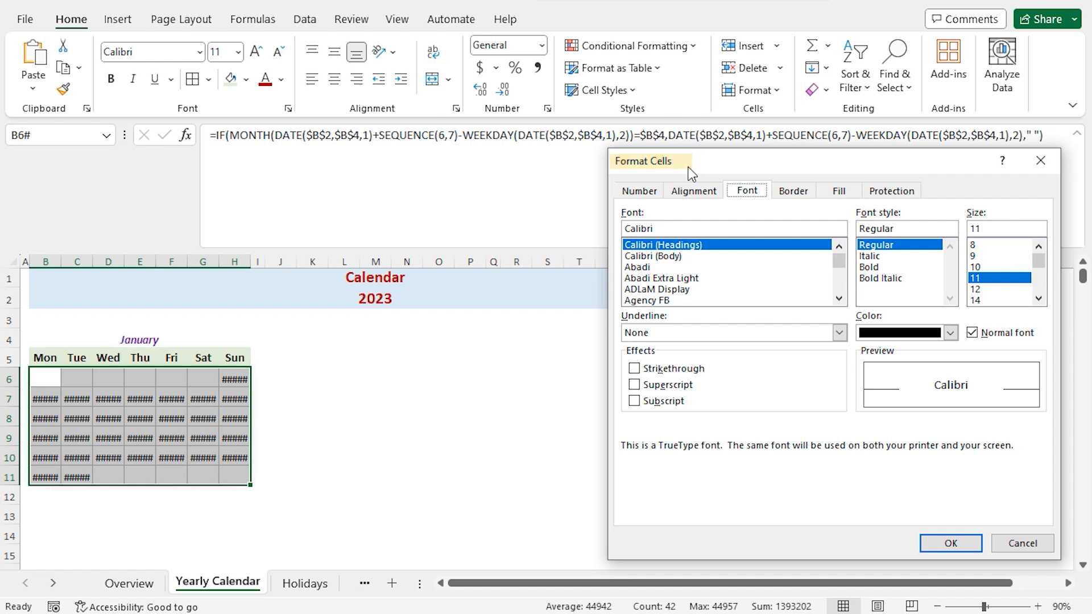
pyautogui.click(651, 192)
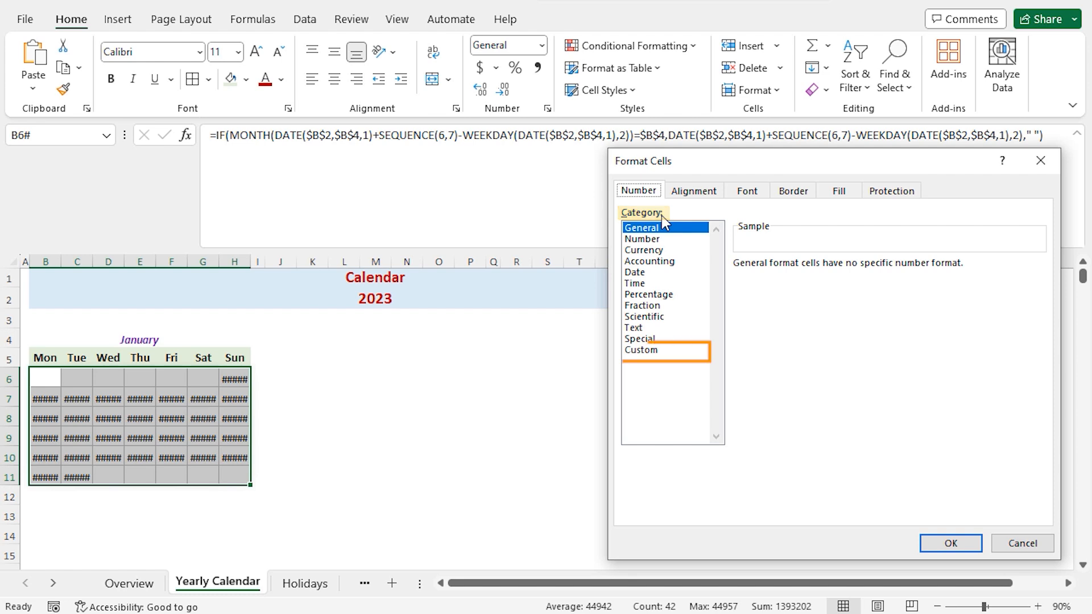
pyautogui.click(651, 351)
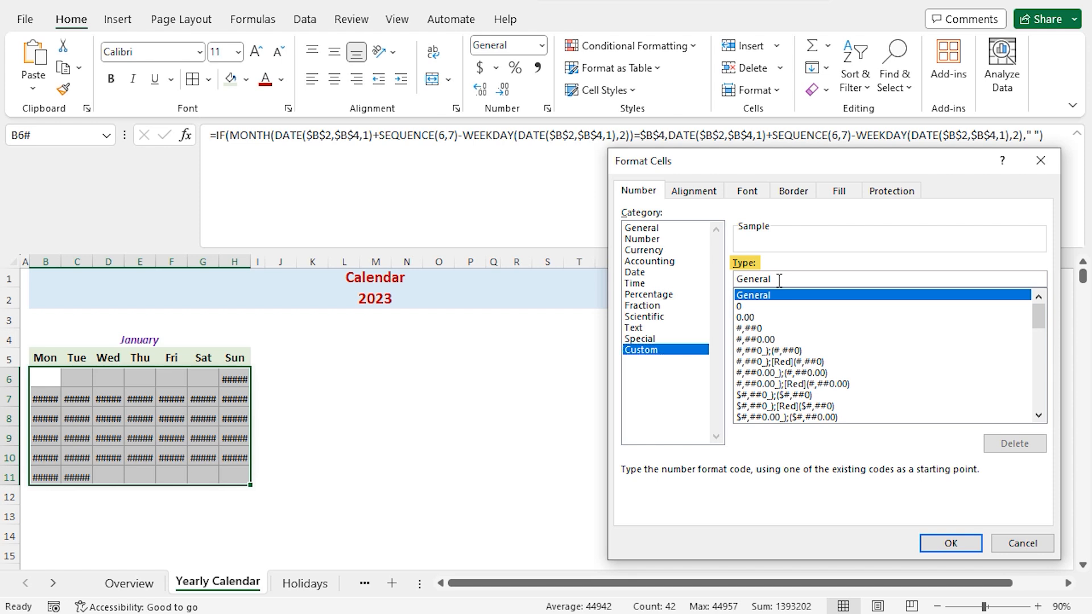
pyautogui.moveTo(783, 278); pyautogui.dragTo(726, 279)
pyautogui.write('d')
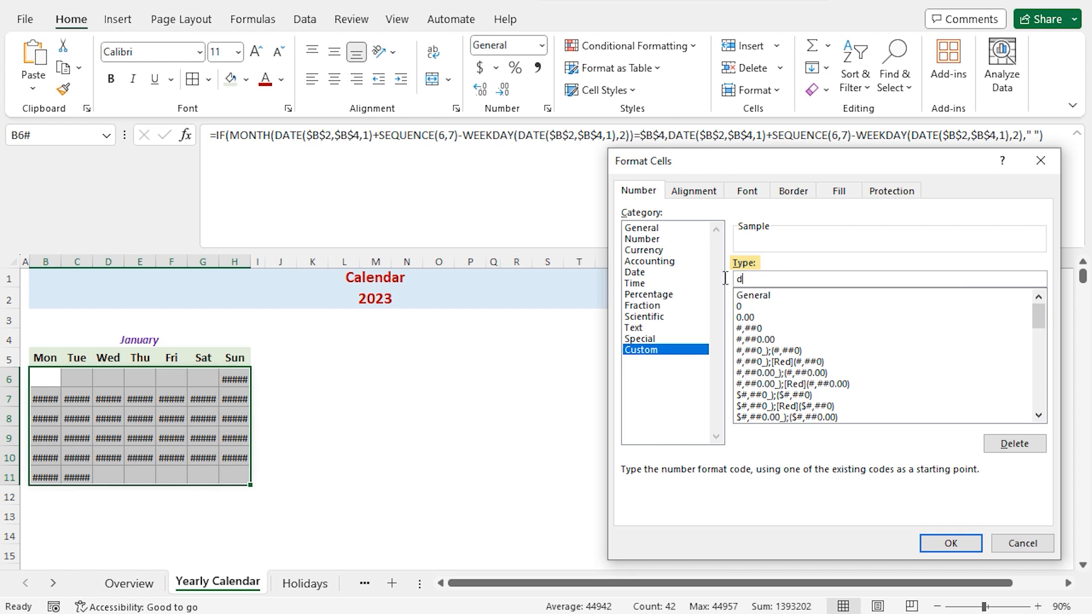
pyautogui.write('d')
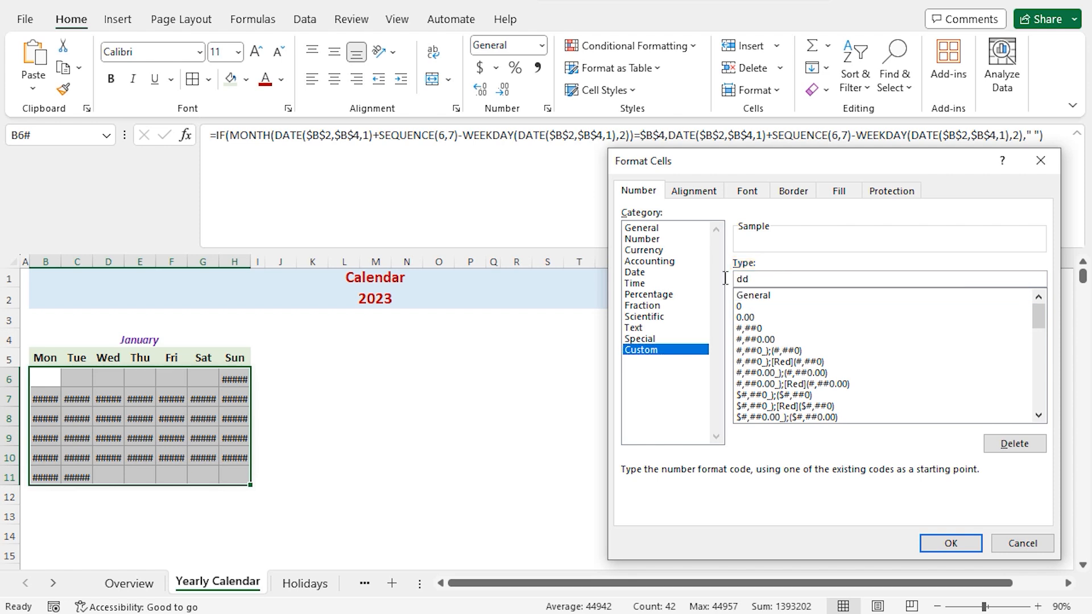
pyautogui.click(926, 550)
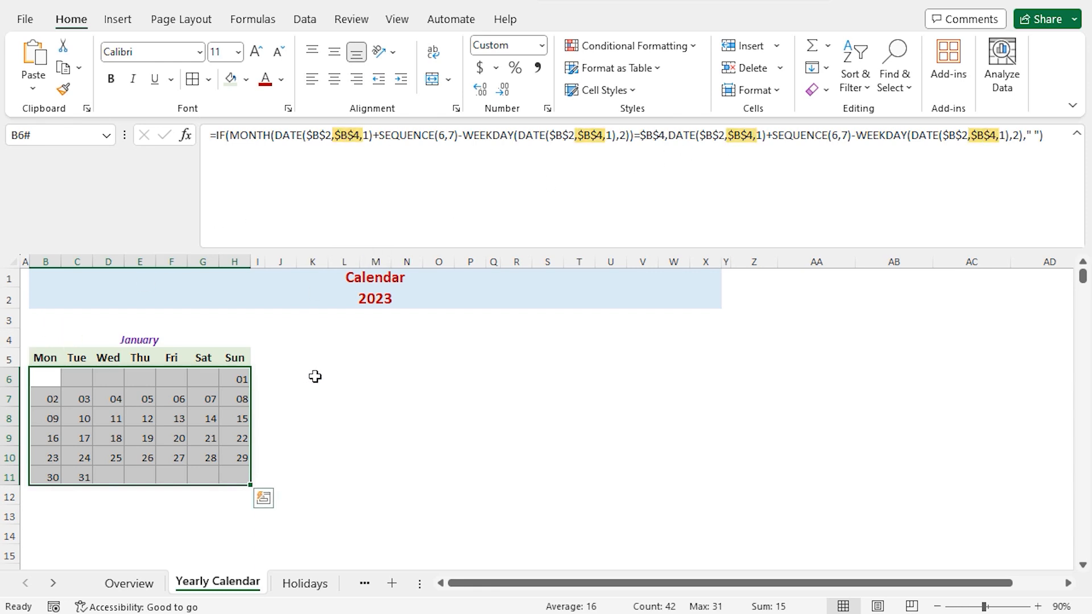
# Collapse the formula bar and copy the January block B4:H11 to J4.
pyautogui.click(1077, 134)
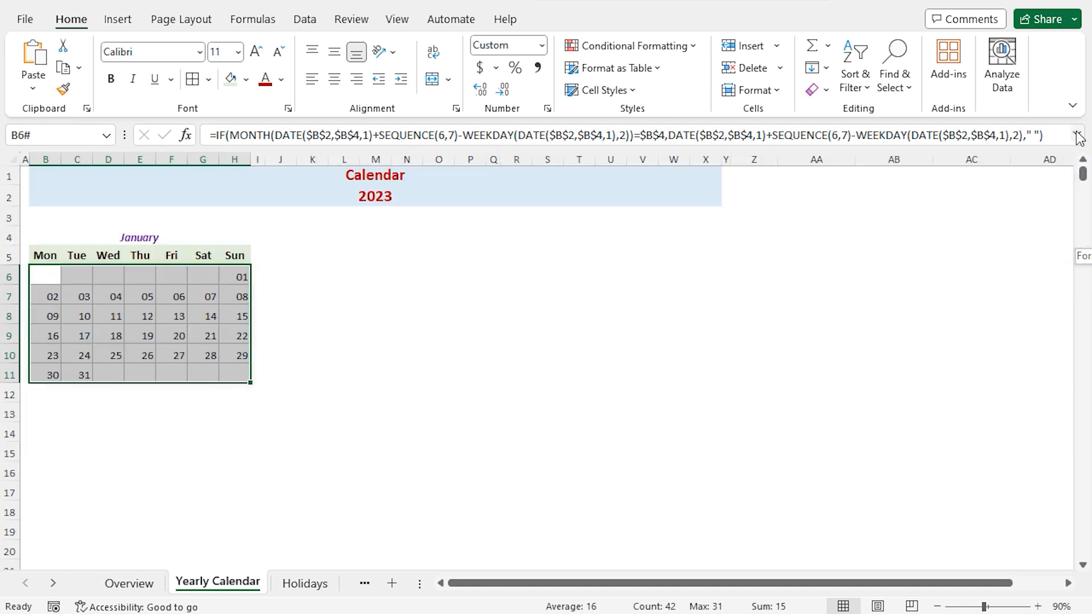
pyautogui.moveTo(43, 237); pyautogui.dragTo(227, 368)
pyautogui.hotkey('ctrl', 'c')
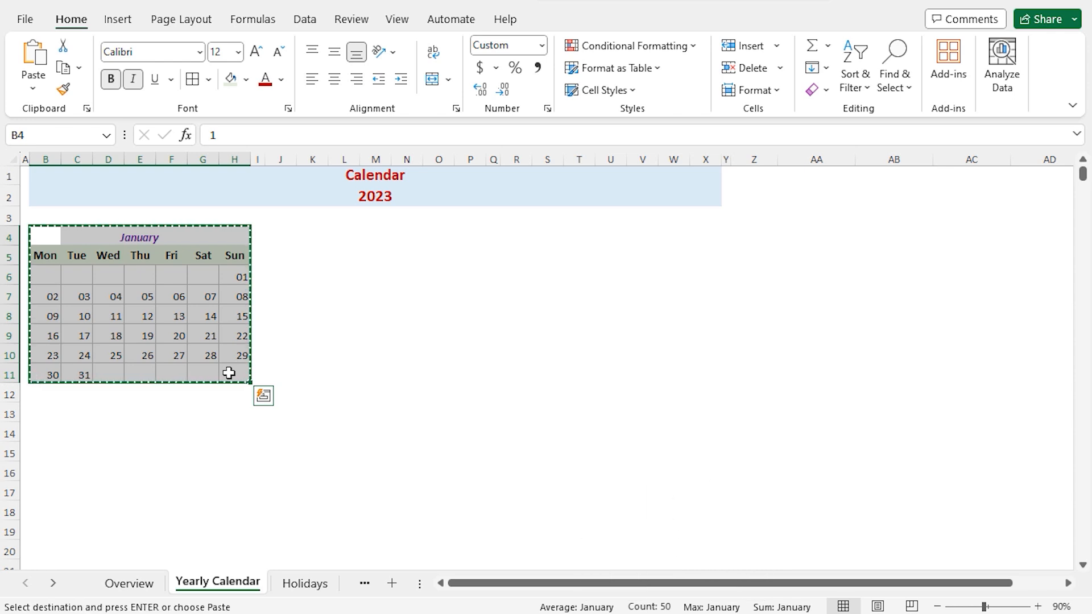
pyautogui.click(286, 234)
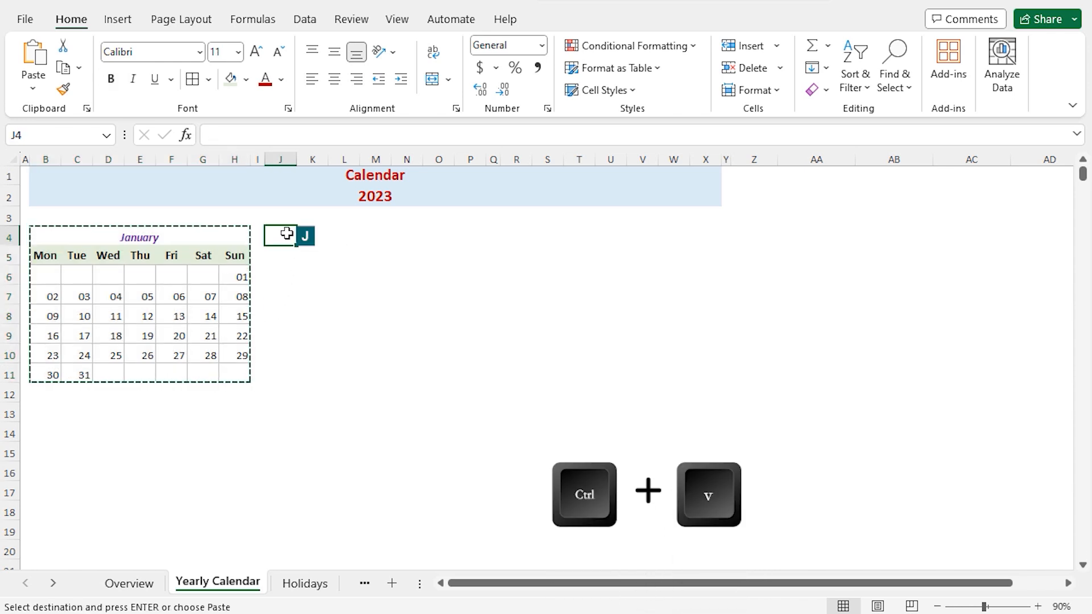
pyautogui.hotkey('ctrl', 'v')
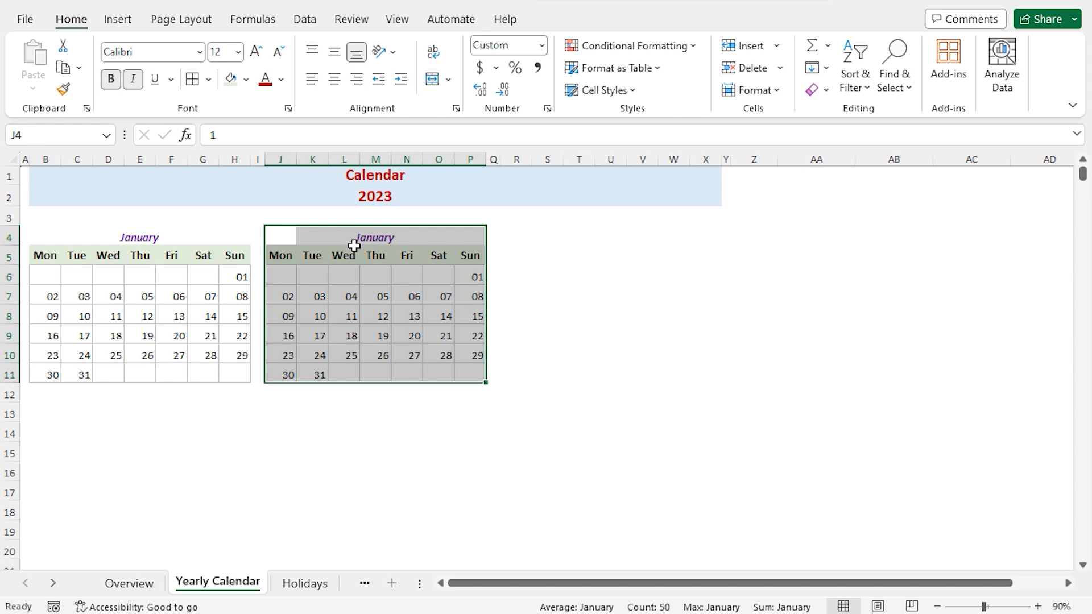
# Set the month number in J4 of the copied block to 2.
pyautogui.click(281, 237)
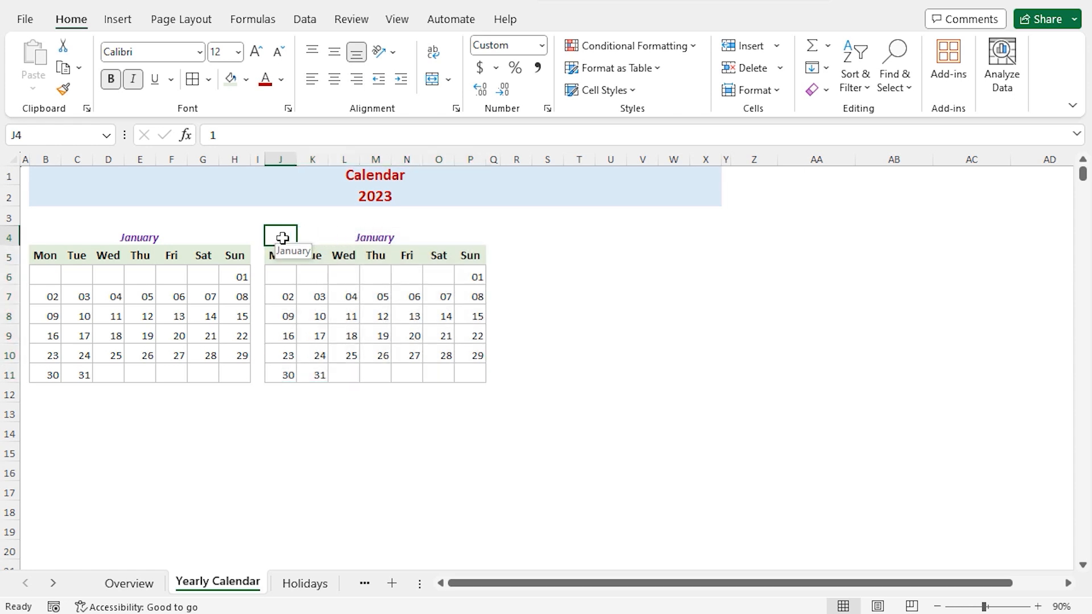
pyautogui.write('2')
pyautogui.press('Return')
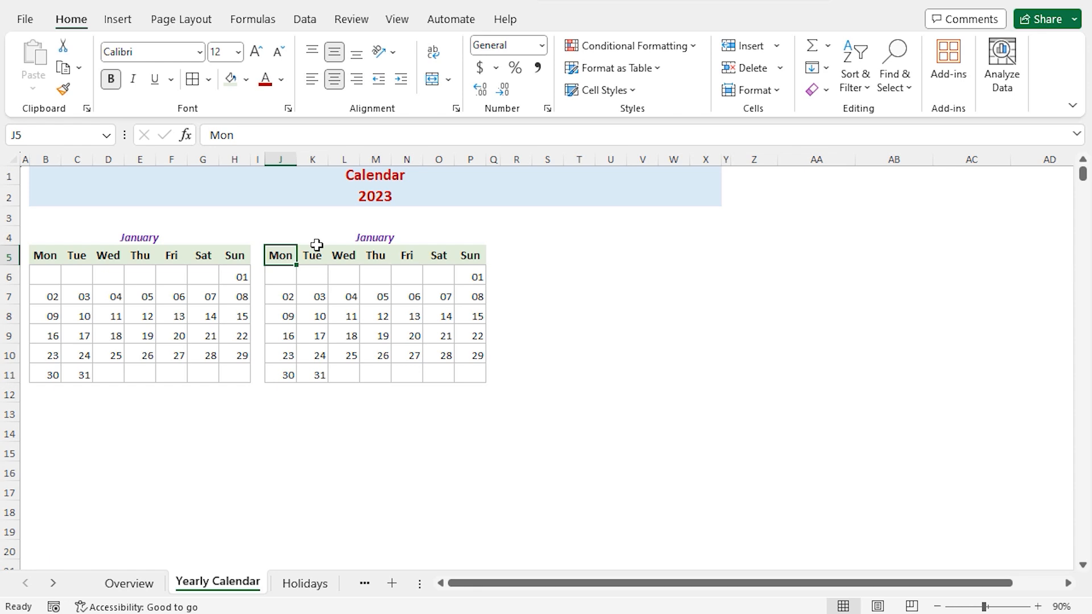
# Change the custom number format of J4 to "February".
pyautogui.click(258, 234)
pyautogui.click(279, 235)
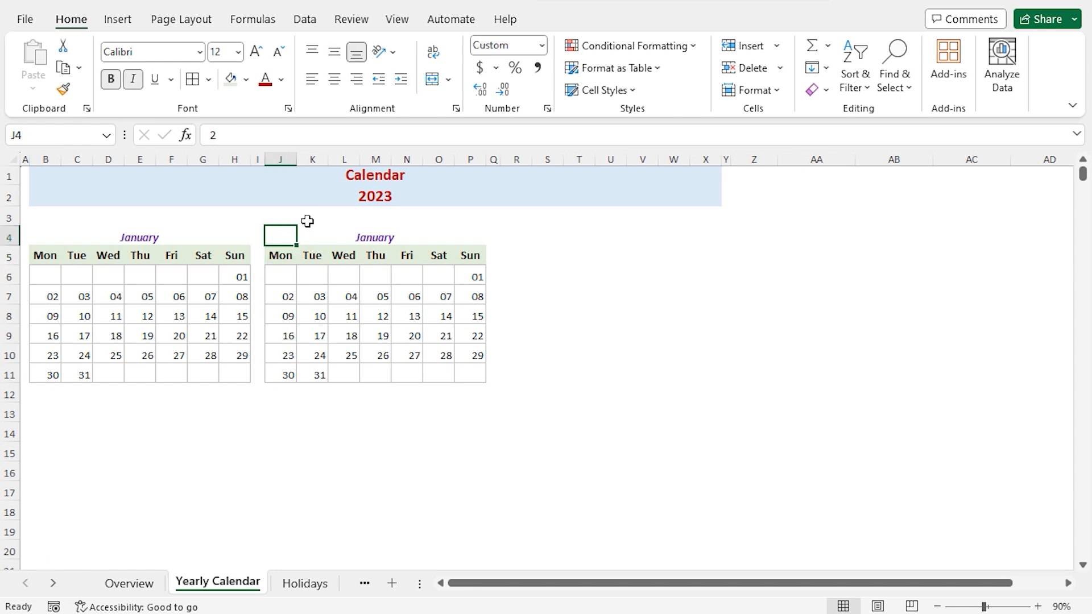
pyautogui.hotkey('ctrl', '1')
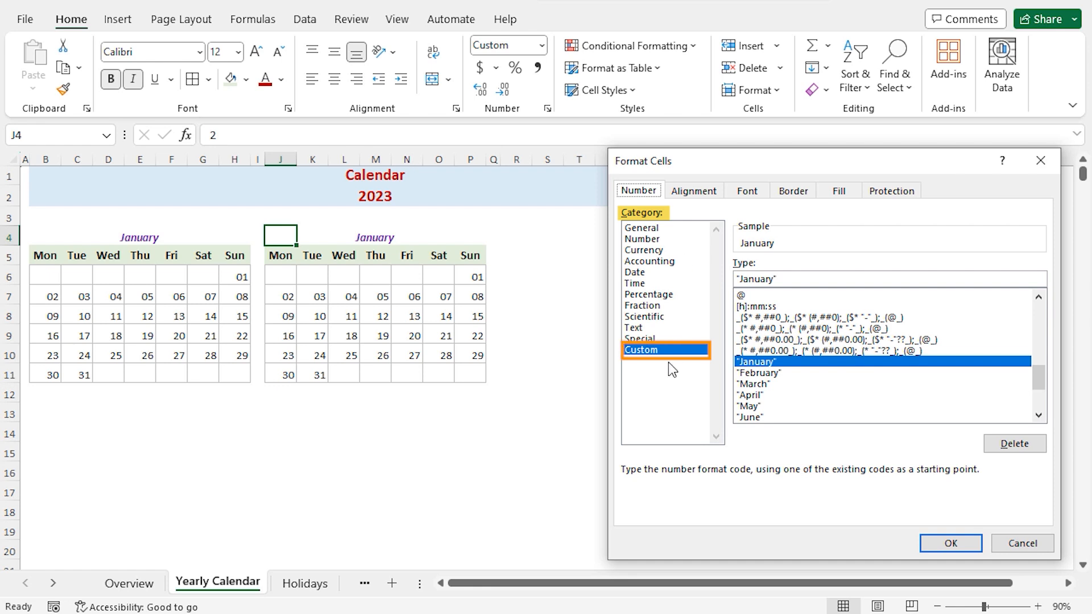
pyautogui.moveTo(775, 280); pyautogui.dragTo(742, 279)
pyautogui.write('February')
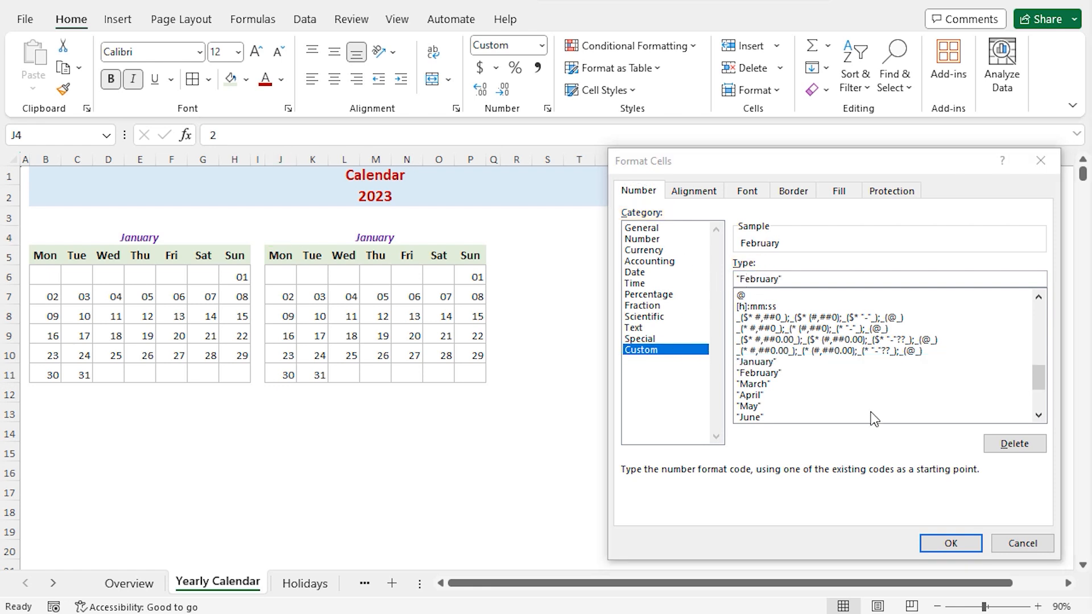
pyautogui.click(931, 542)
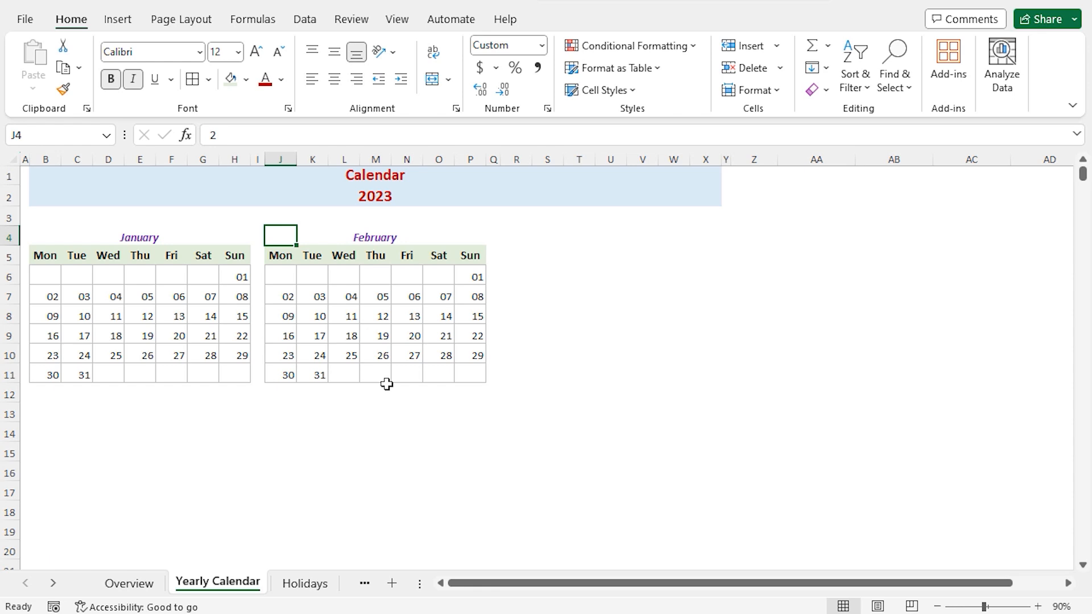
# Replace $B$4 with $J$4 in the J6 formula using Find and Replace, and close the dialog.
pyautogui.click(278, 278)
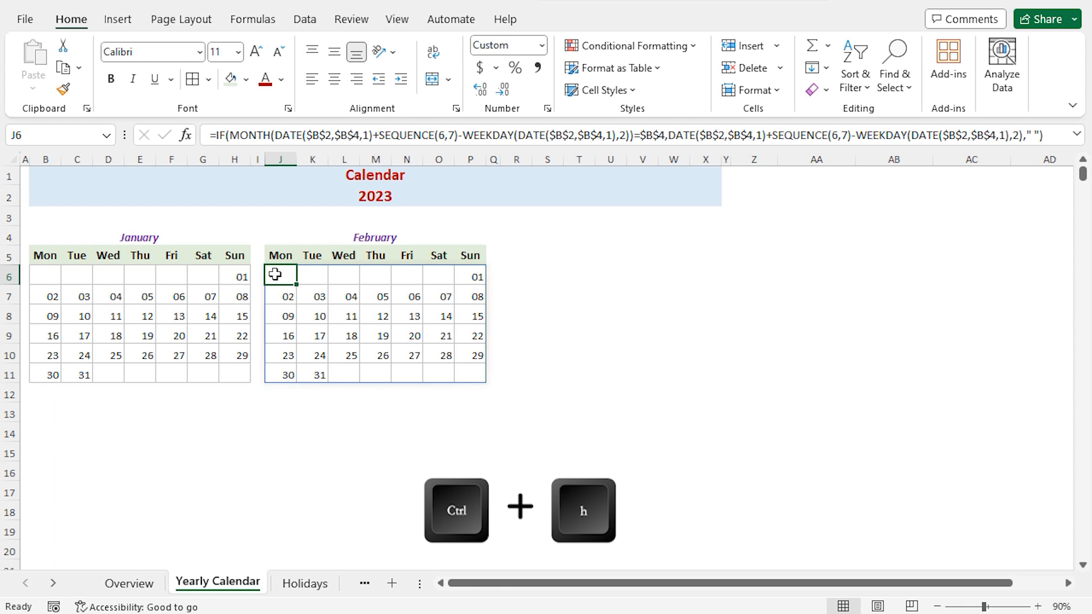
pyautogui.hotkey('ctrl', 'h')
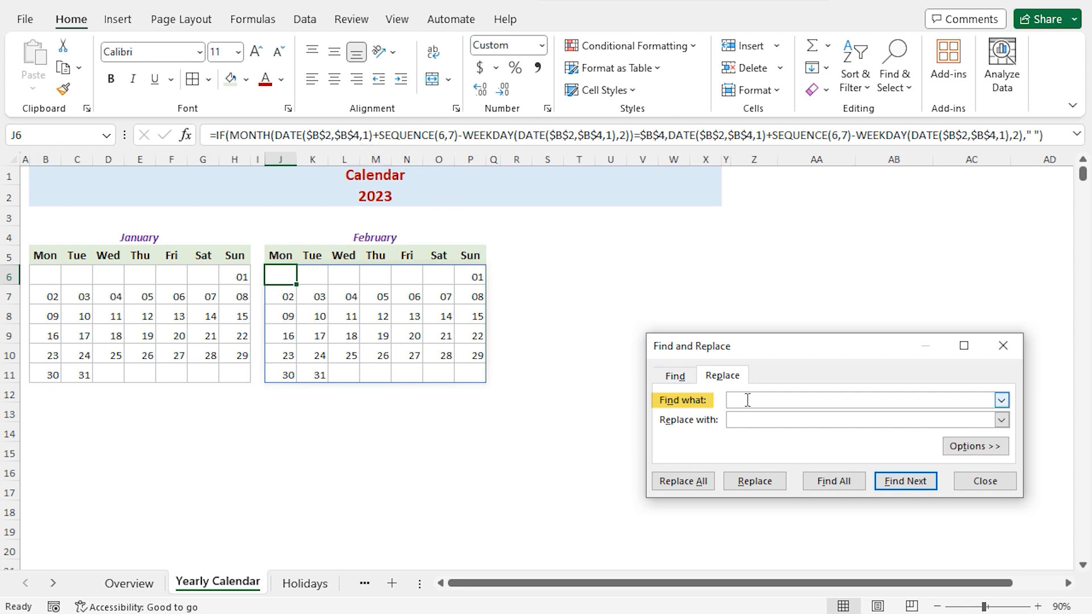
pyautogui.write('$4')
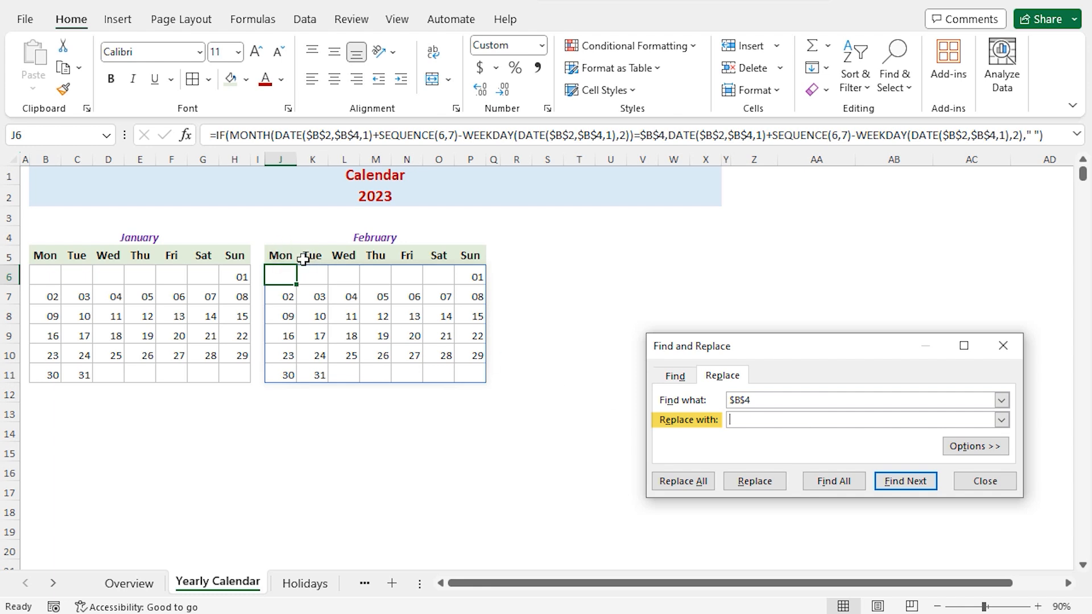
pyautogui.click(812, 419)
pyautogui.write('$J$4')
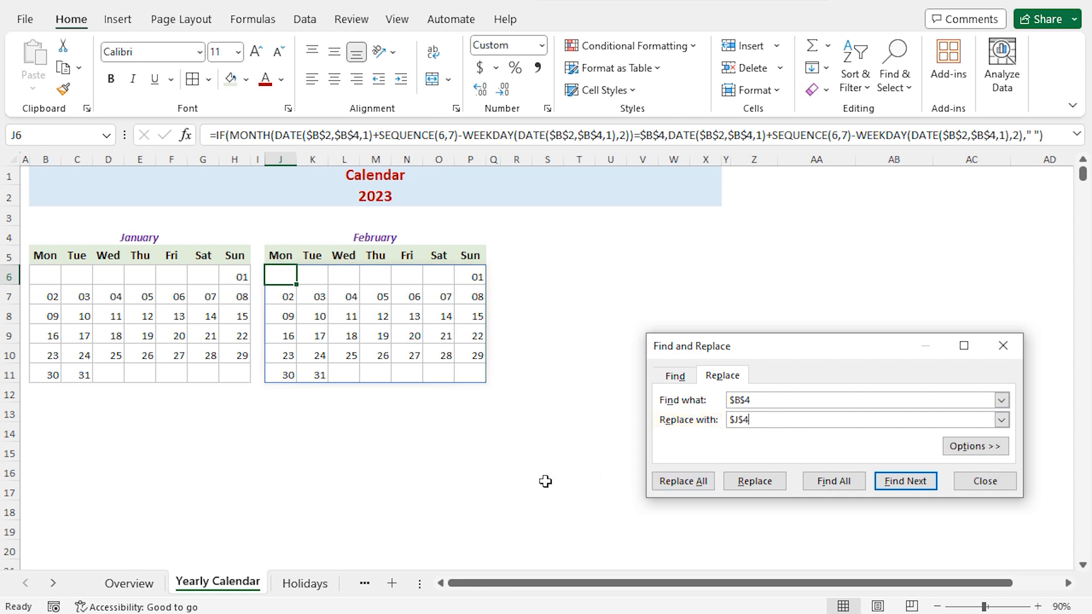
pyautogui.click(279, 277)
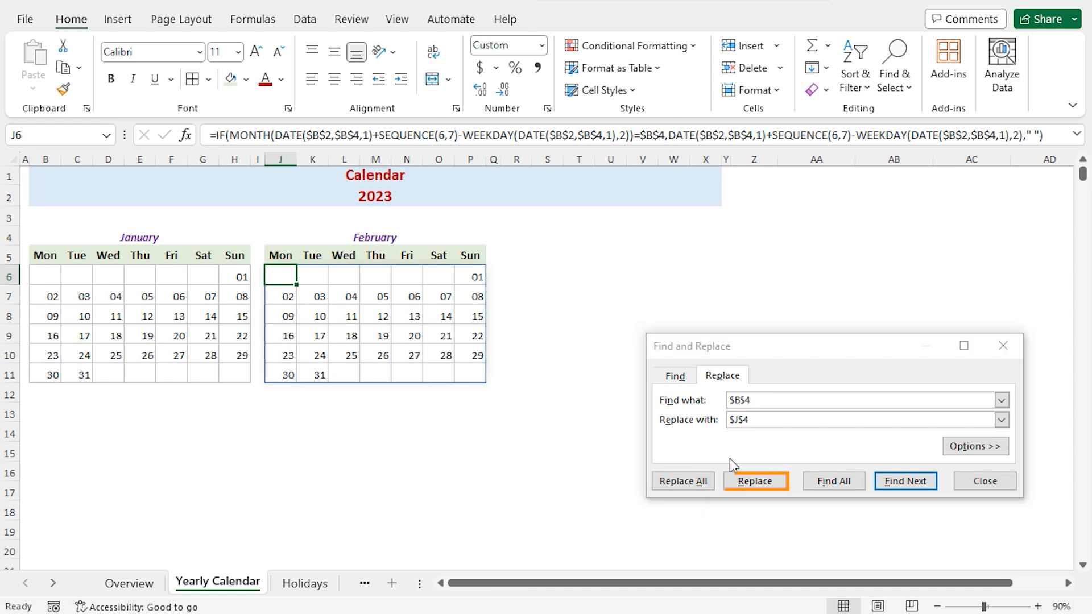
pyautogui.click(757, 482)
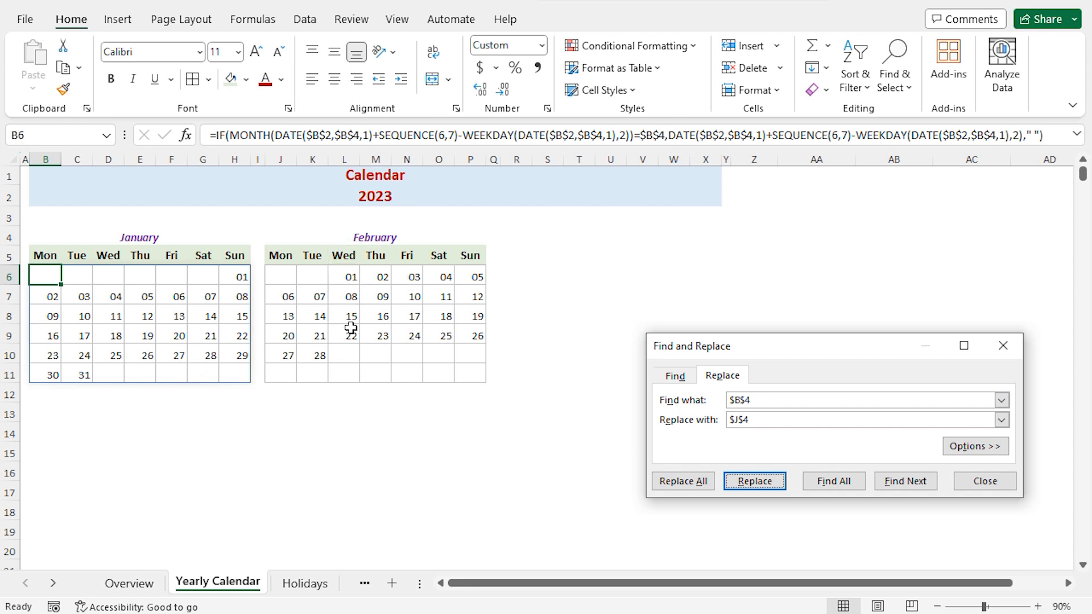
pyautogui.click(1007, 349)
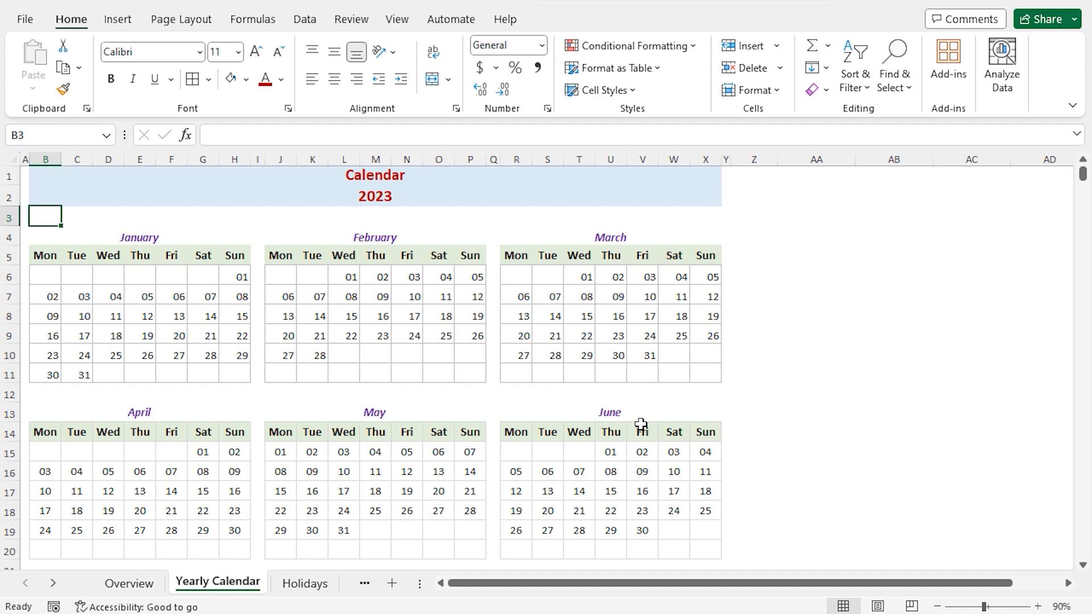
# Fill January's Sat and Sun columns, G5:H11 including the headers, with the lightest gold theme color.
pyautogui.scroll(-6, 641, 424)
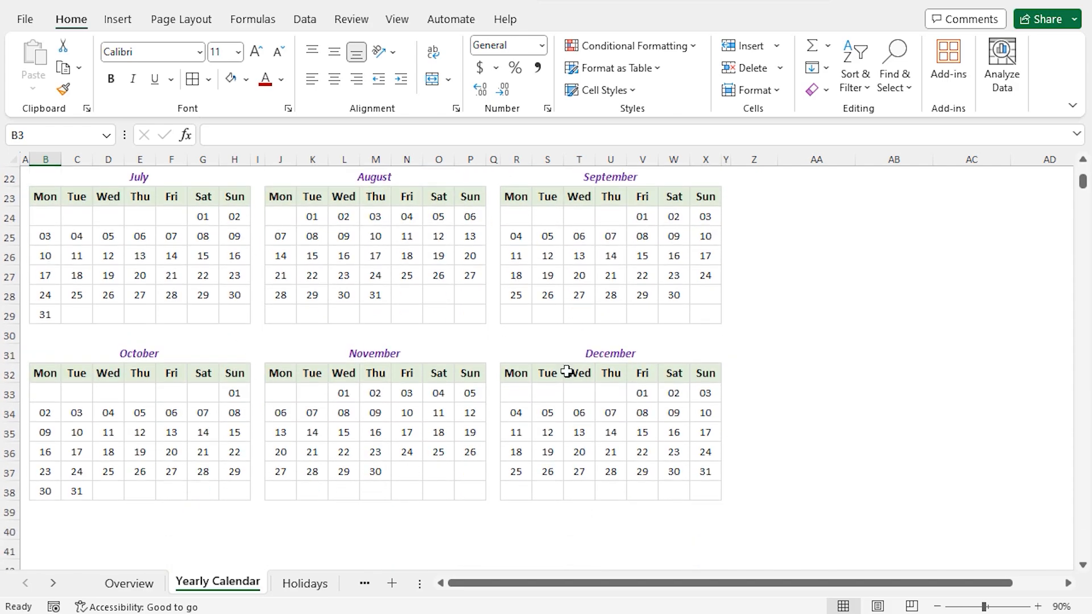
pyautogui.scroll(7, 567, 371)
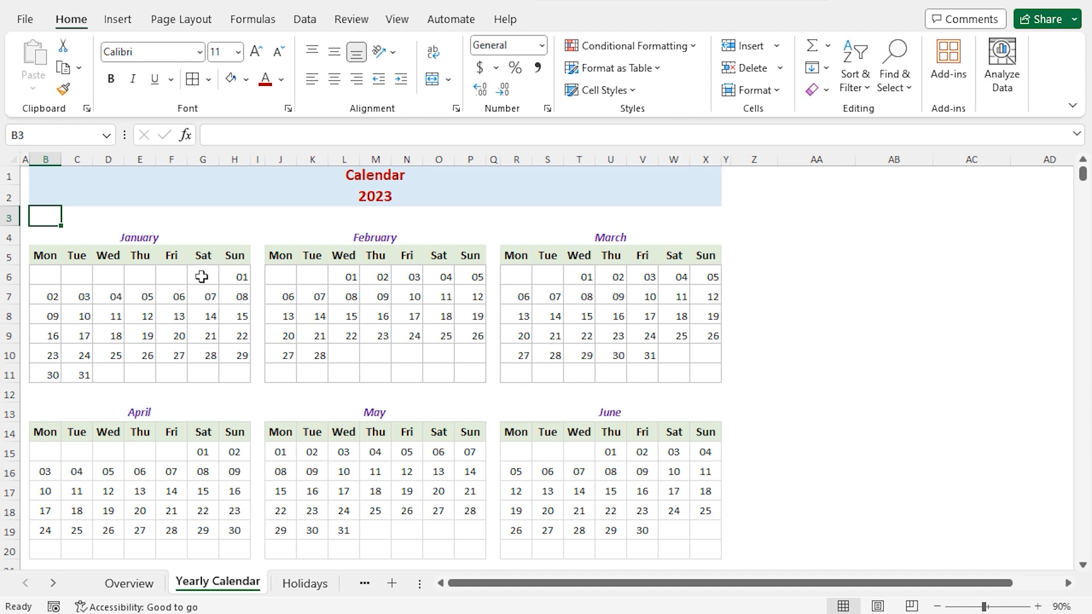
pyautogui.moveTo(203, 257); pyautogui.dragTo(238, 371)
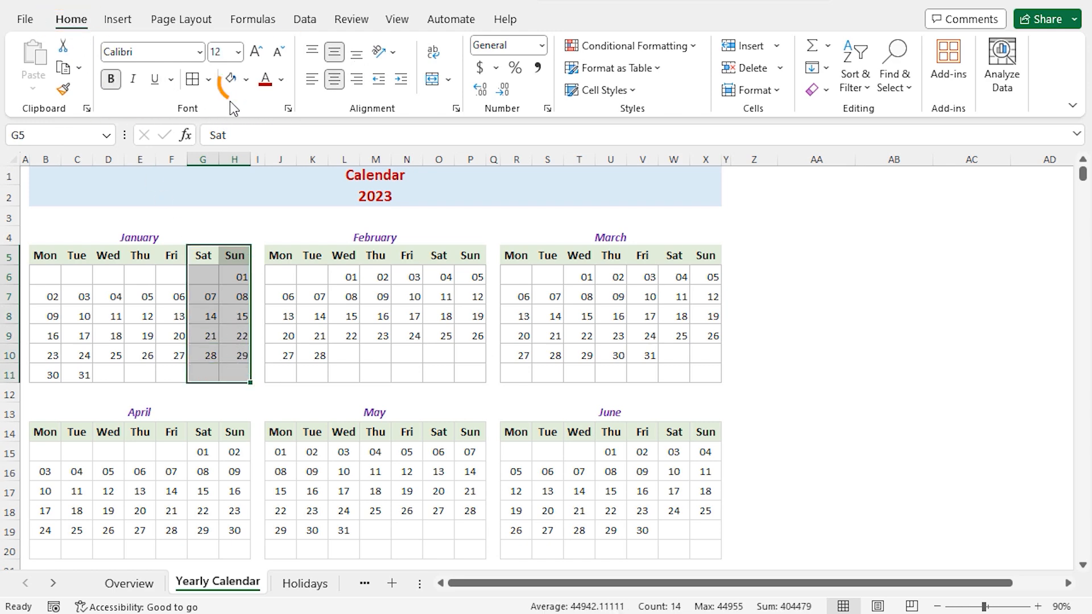
pyautogui.click(248, 81)
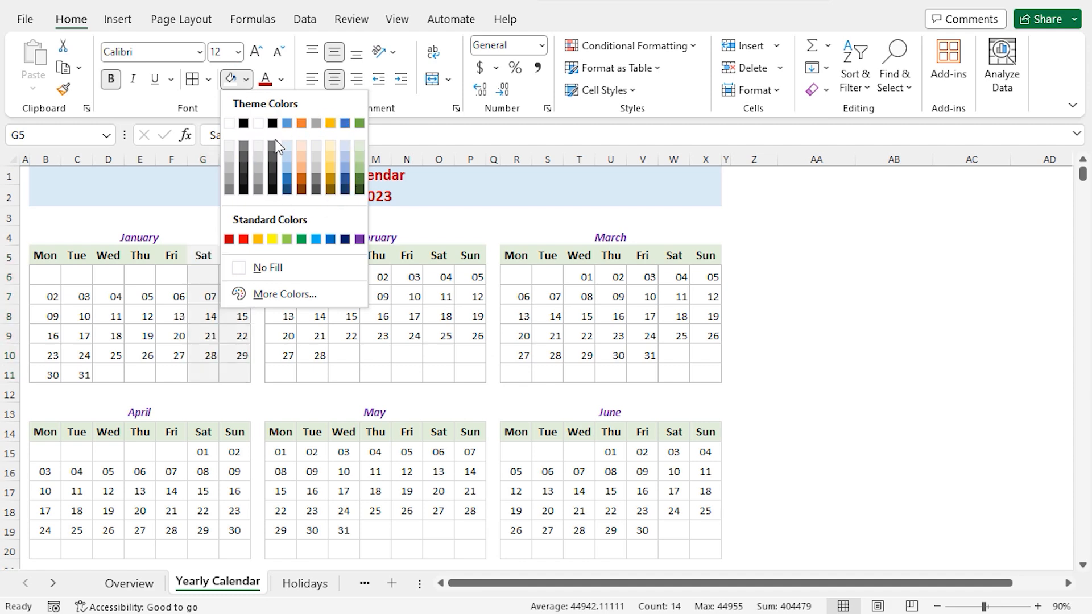
pyautogui.click(331, 150)
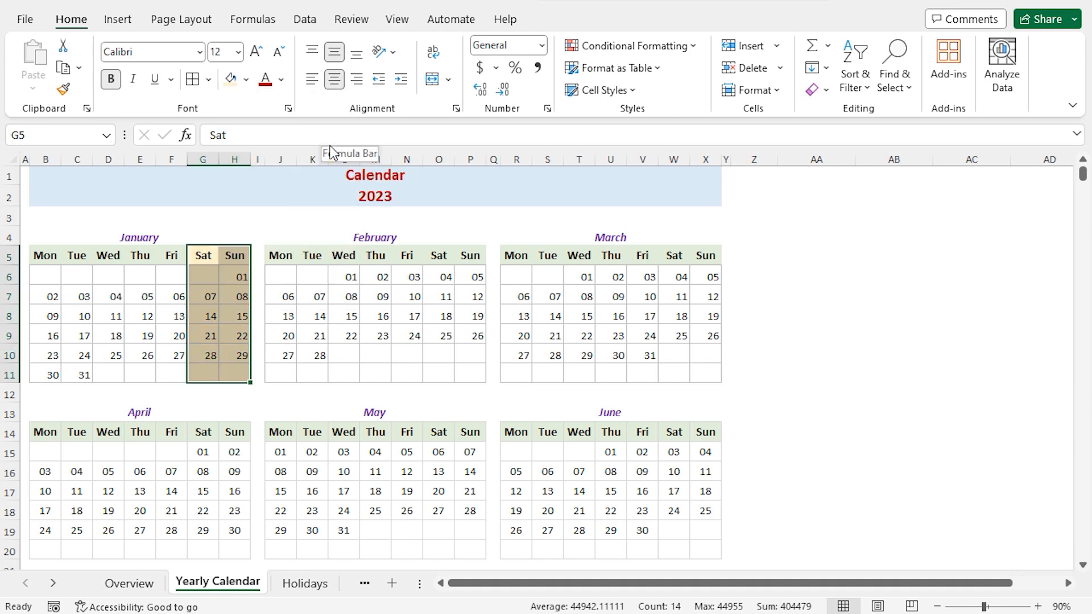
pyautogui.click(171, 257)
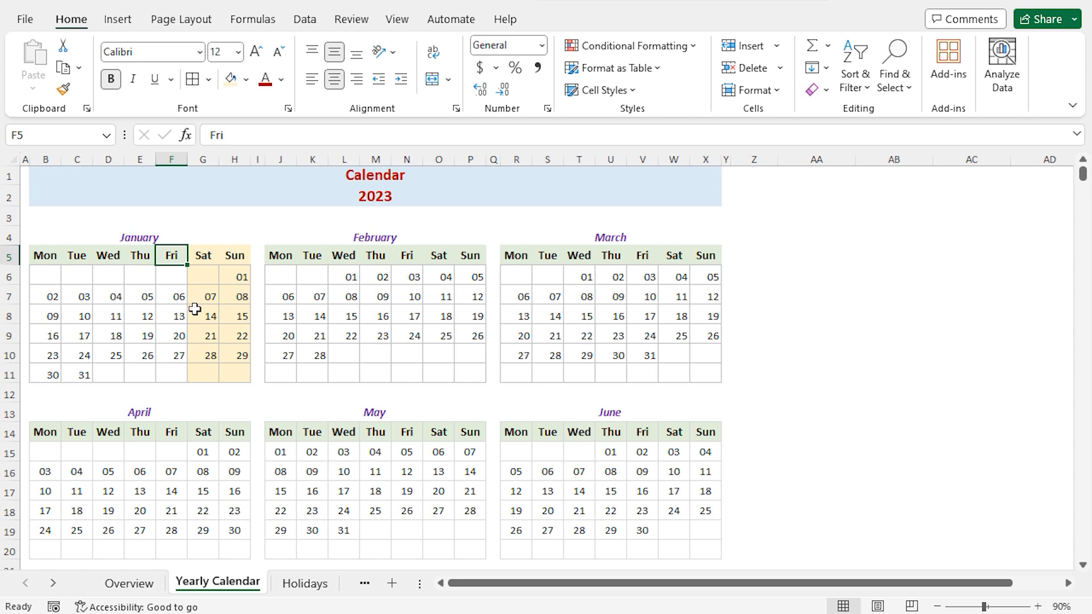
# Copy the formatting of January's weekend columns G5:H11 onto the Sat and Sun columns of February through December with Format Painter.
pyautogui.click(200, 256)
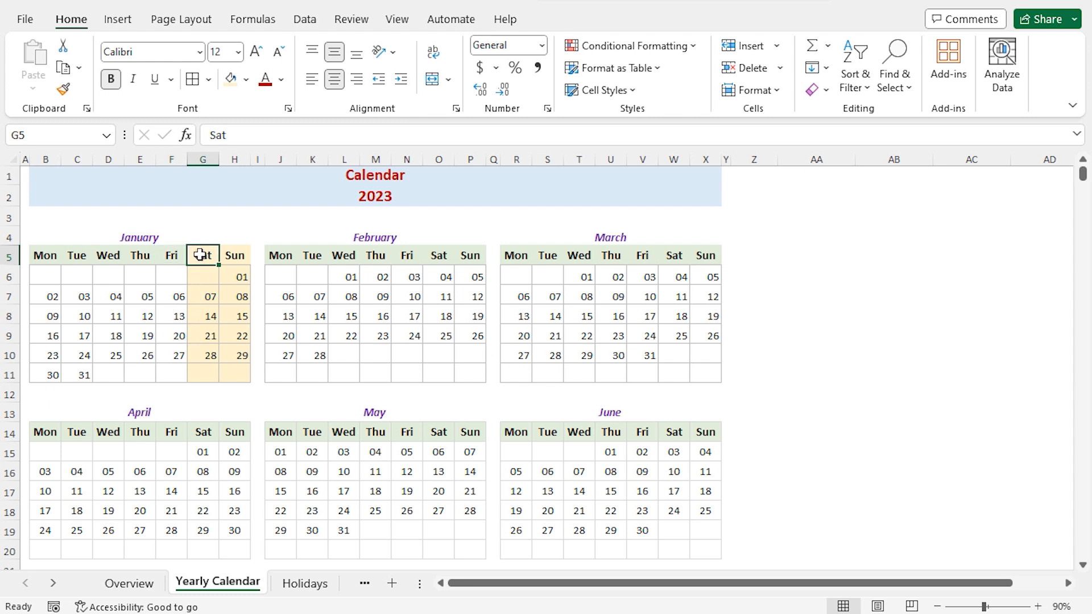
pyautogui.moveTo(200, 256)
pyautogui.mouseDown()
pyautogui.moveTo(224, 281)
pyautogui.moveTo(244, 371)
pyautogui.mouseUp()
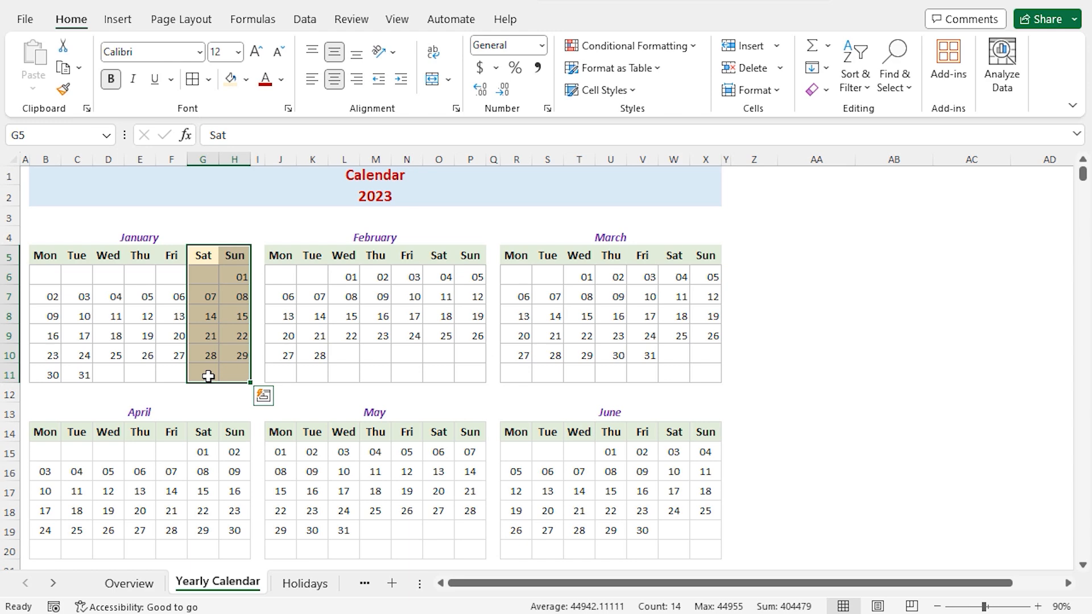
pyautogui.click(63, 90)
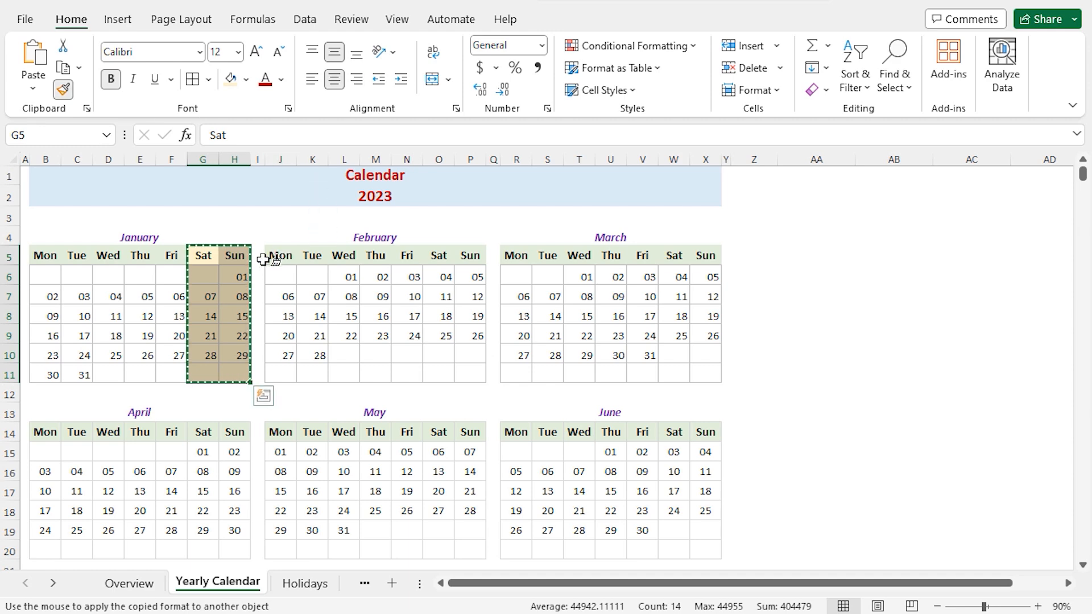
pyautogui.click(437, 252)
pyautogui.click(684, 250)
pyautogui.click(203, 430)
pyautogui.click(438, 430)
pyautogui.click(674, 427)
pyautogui.scroll(-4, 674, 426)
pyautogui.click(206, 371)
pyautogui.click(439, 374)
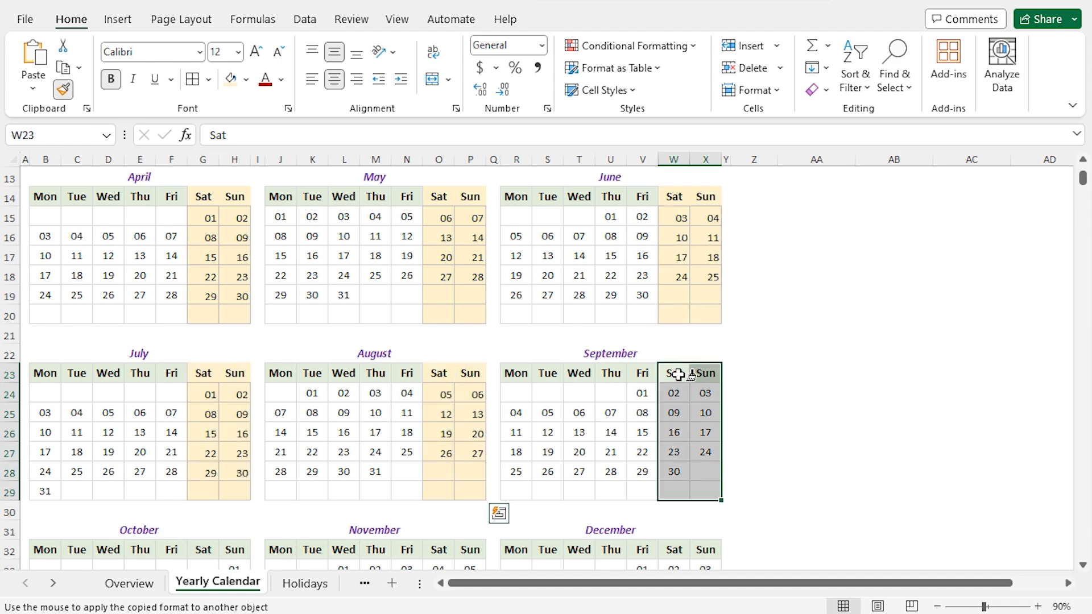
pyautogui.click(679, 375)
pyautogui.scroll(-3, 679, 375)
pyautogui.click(204, 373)
pyautogui.click(439, 374)
pyautogui.click(673, 374)
pyautogui.press('Escape')
pyautogui.scroll(7, 673, 373)
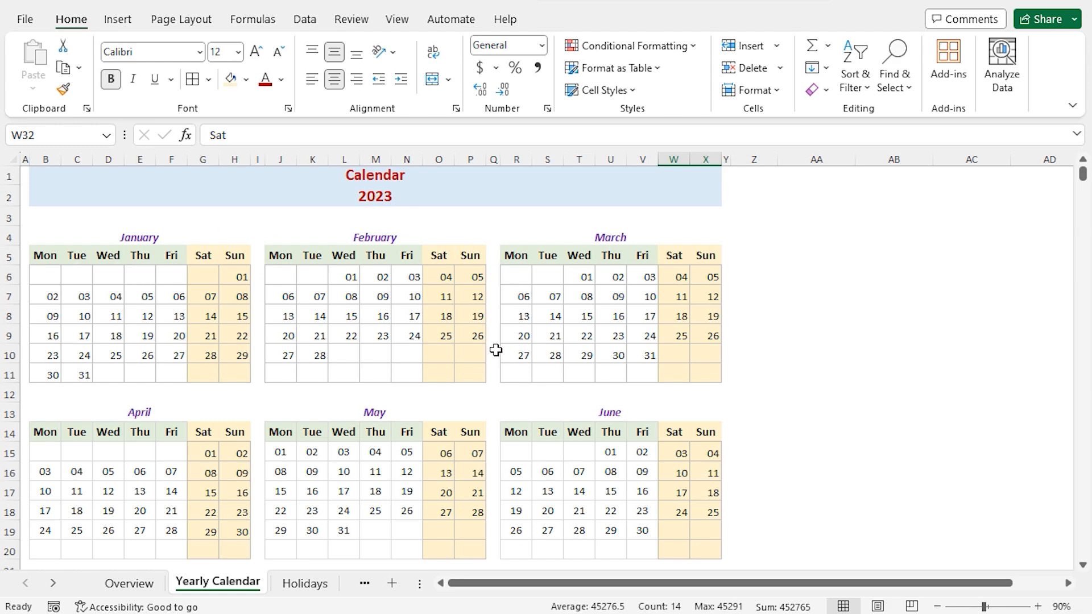
# Check the Holidays list, select the Yearly Calendar grids from B6 through December's last row, and start a formula-based conditional formatting rule.
pyautogui.click(305, 585)
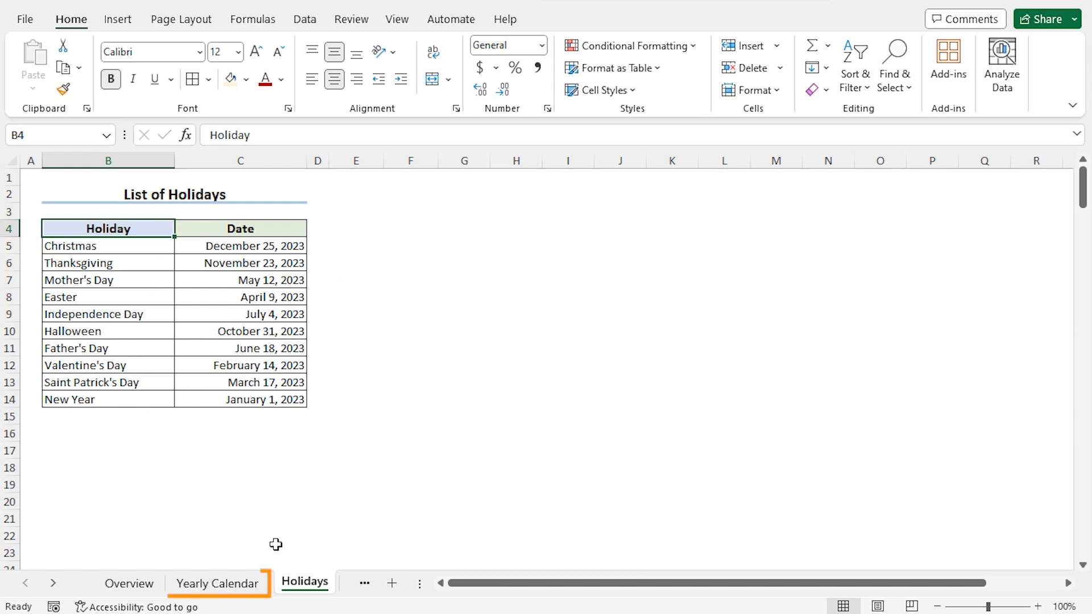
pyautogui.click(247, 585)
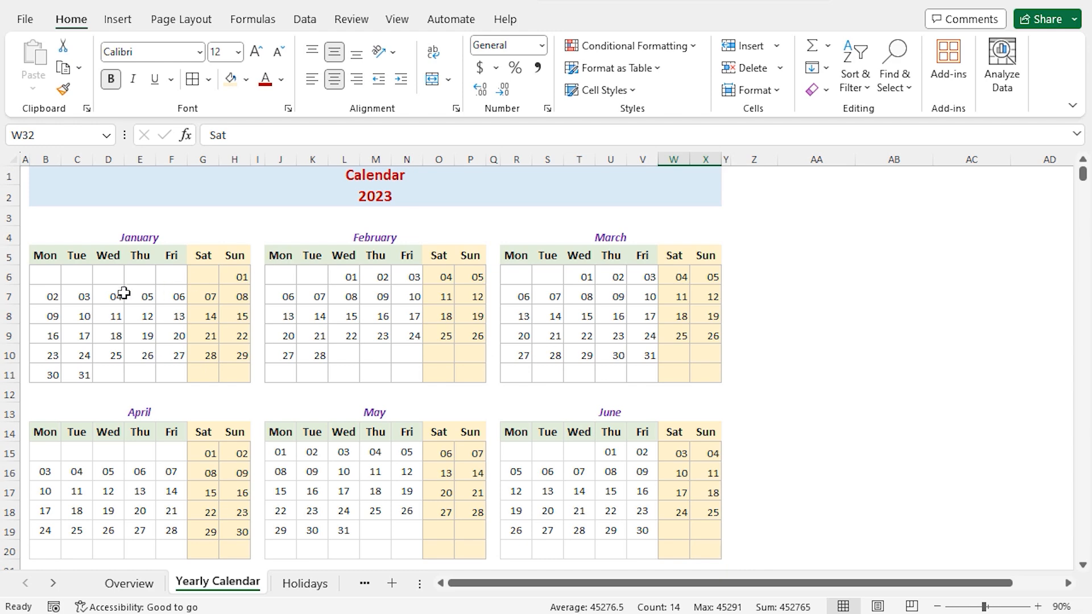
pyautogui.moveTo(57, 279)
pyautogui.mouseDown()
pyautogui.moveTo(250, 324)
pyautogui.moveTo(711, 569)
pyautogui.moveTo(708, 585)
pyautogui.moveTo(705, 575)
pyautogui.mouseUp()
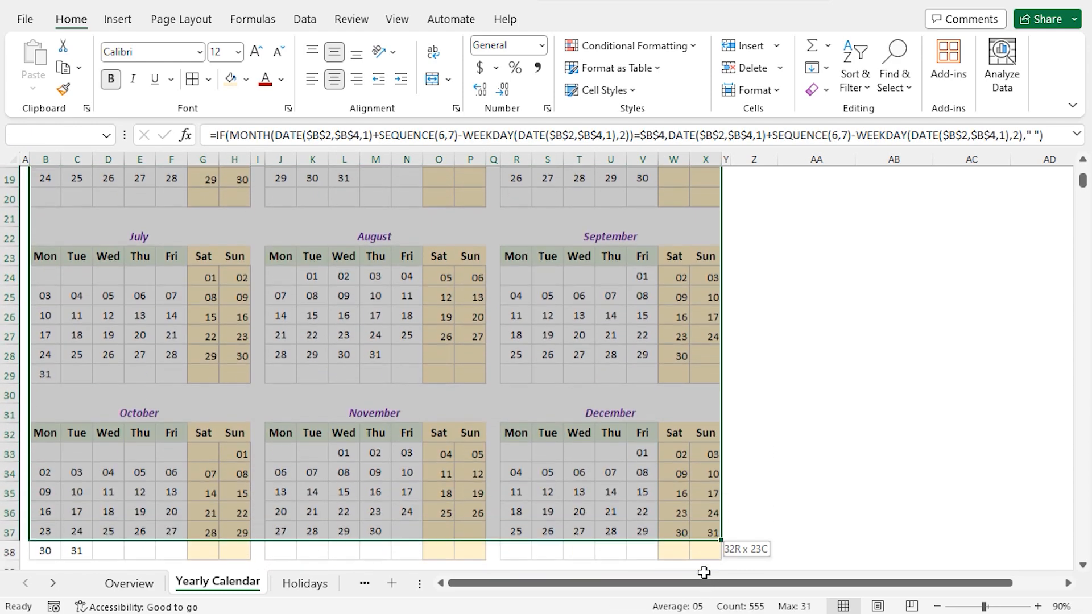
pyautogui.scroll(6, 695, 505)
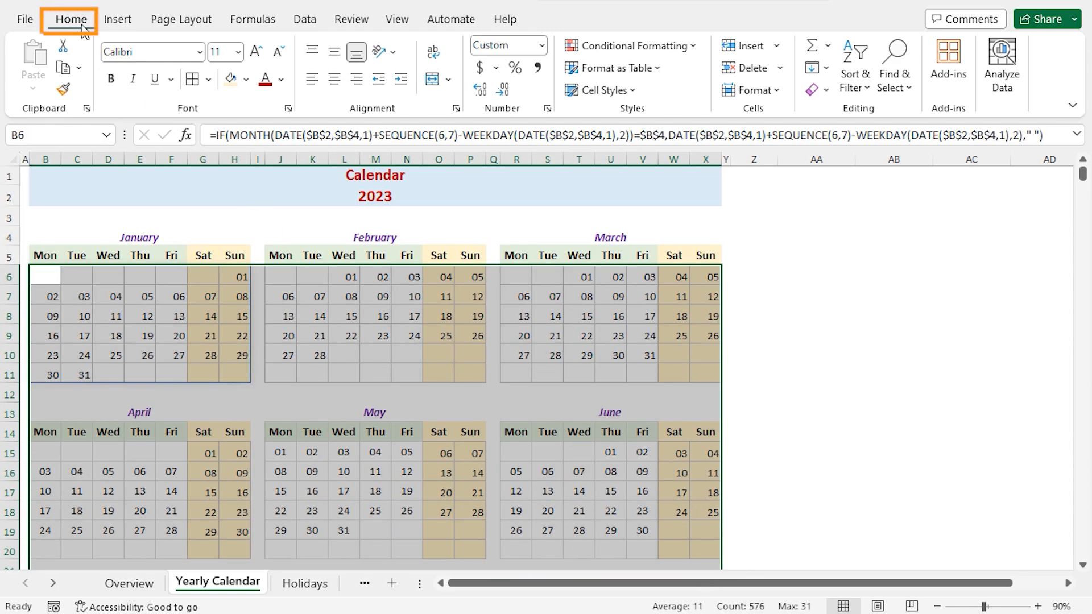
pyautogui.click(683, 47)
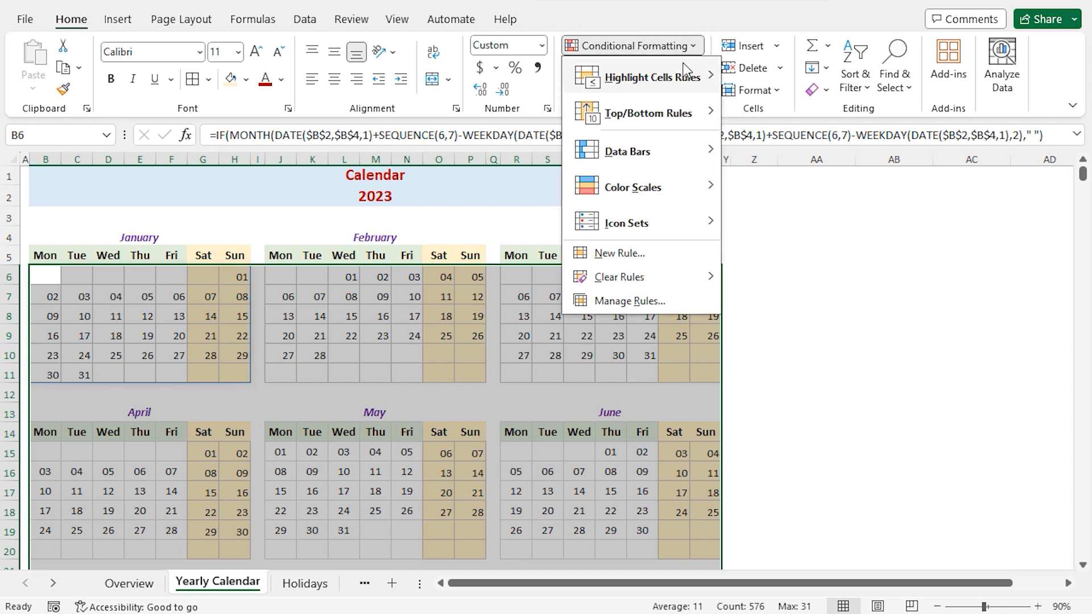
pyautogui.moveTo(664, 196)
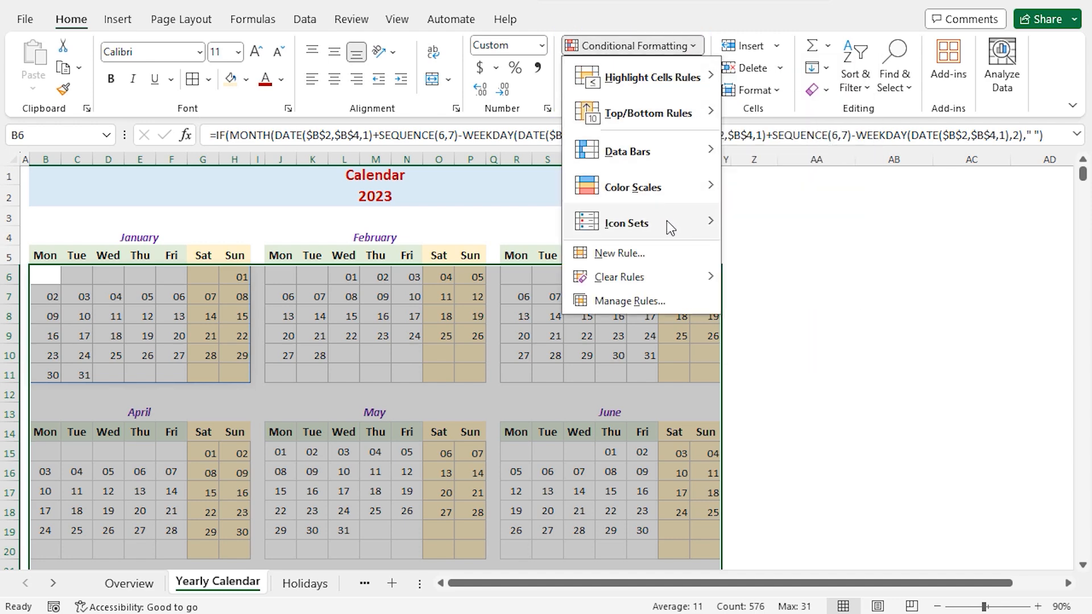
pyautogui.click(631, 257)
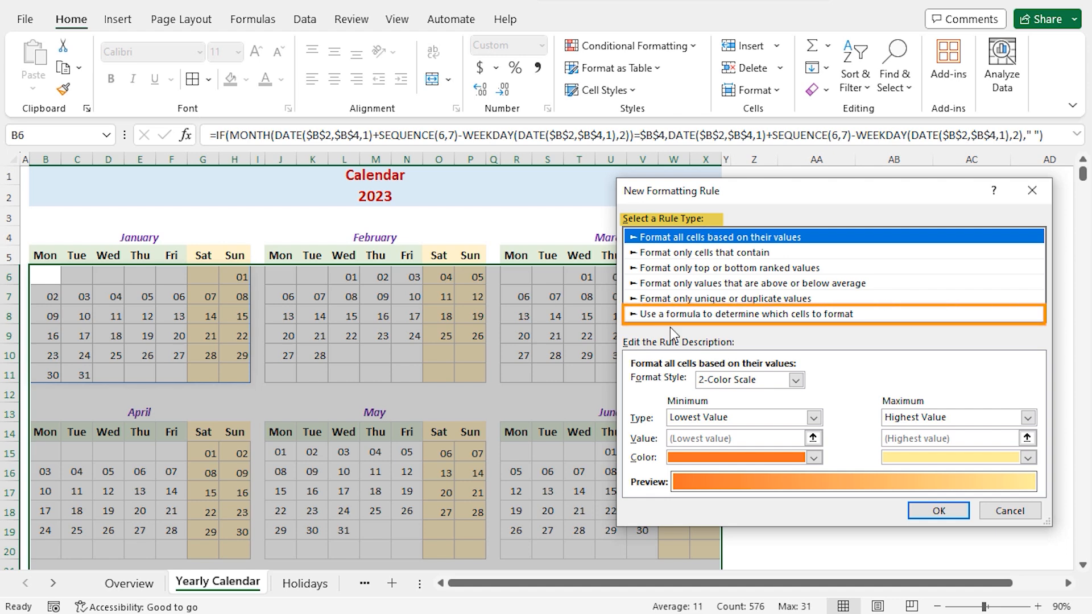
pyautogui.click(798, 316)
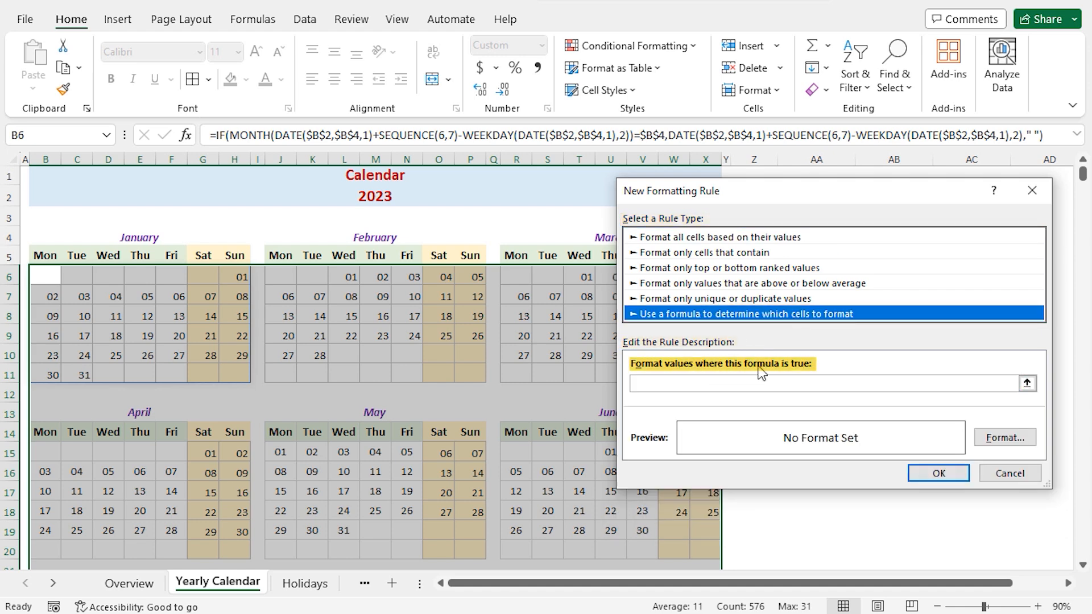
# Enter =ISNUMBER(VLOOKUP(B6,Holidays!$C$5:$C$14,1,0) as the rule's formula, picking the date range on the Holidays sheet.
pyautogui.click(807, 383)
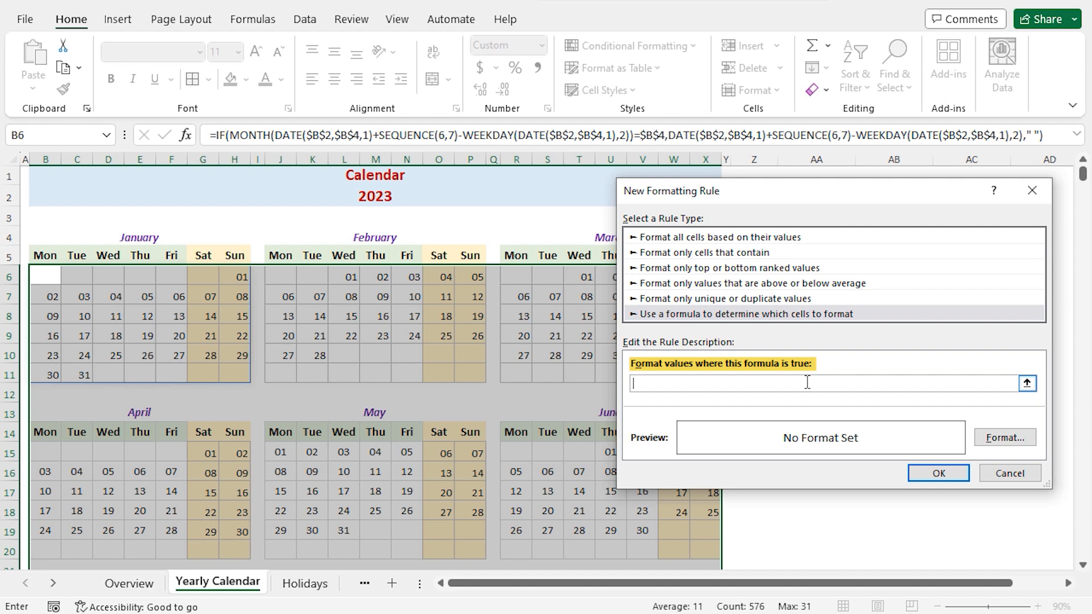
pyautogui.write('=ISNUMBER(')
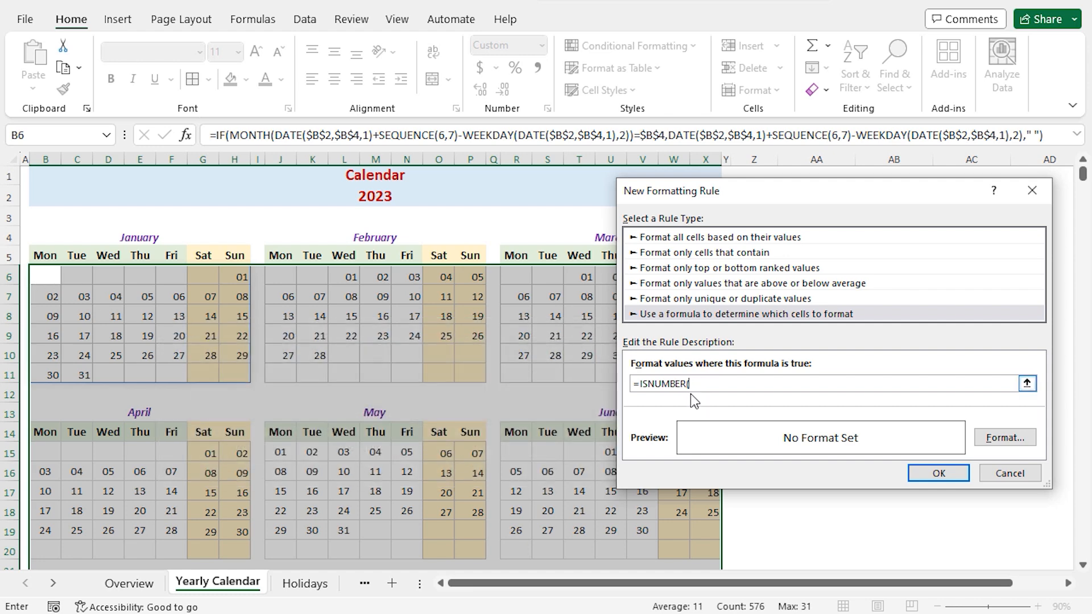
pyautogui.write('VLOOKUP(')
pyautogui.write('B6,')
pyautogui.click(325, 589)
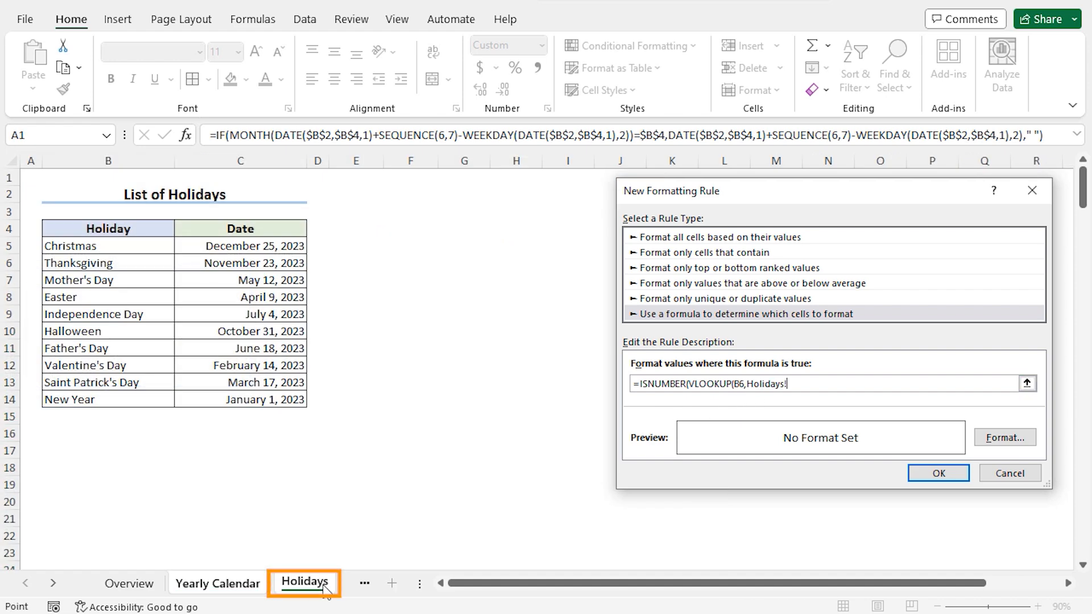
pyautogui.moveTo(255, 250); pyautogui.dragTo(227, 399)
pyautogui.write(',')
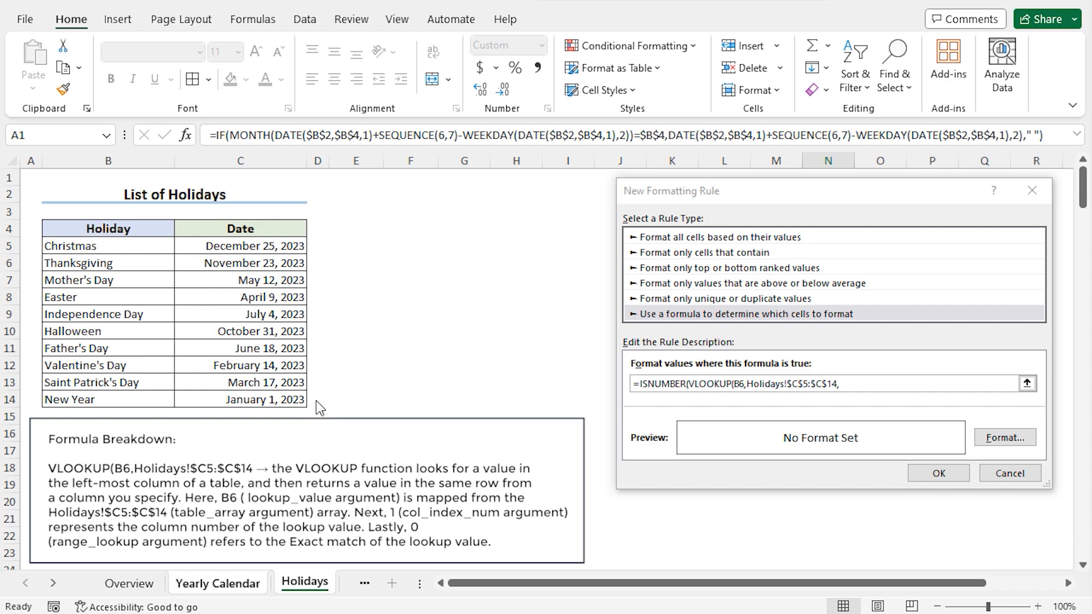
pyautogui.click(856, 383)
pyautogui.write(',1')
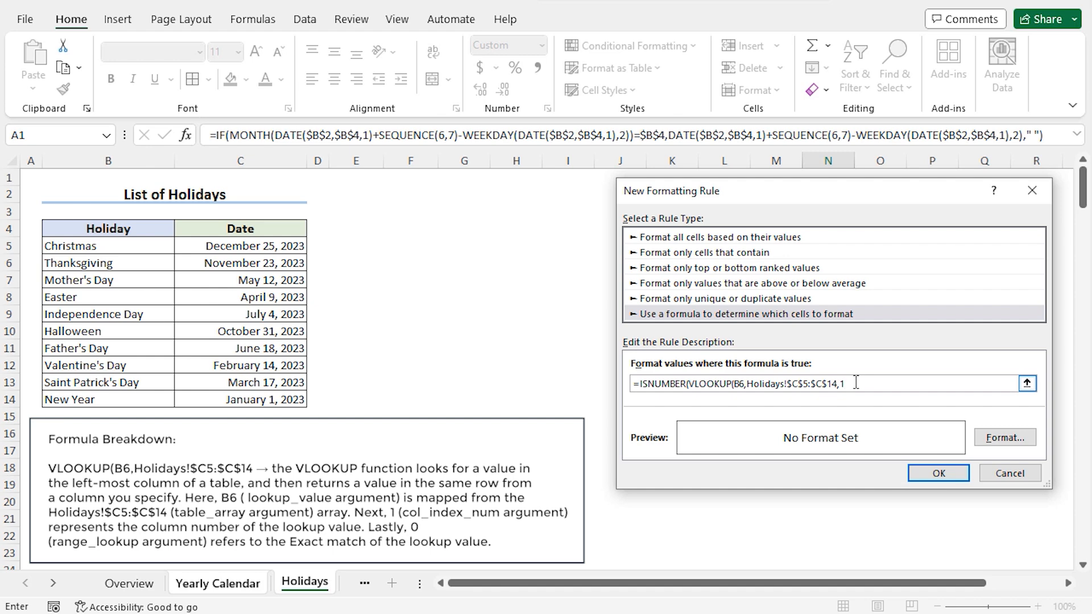
pyautogui.write(',0)')
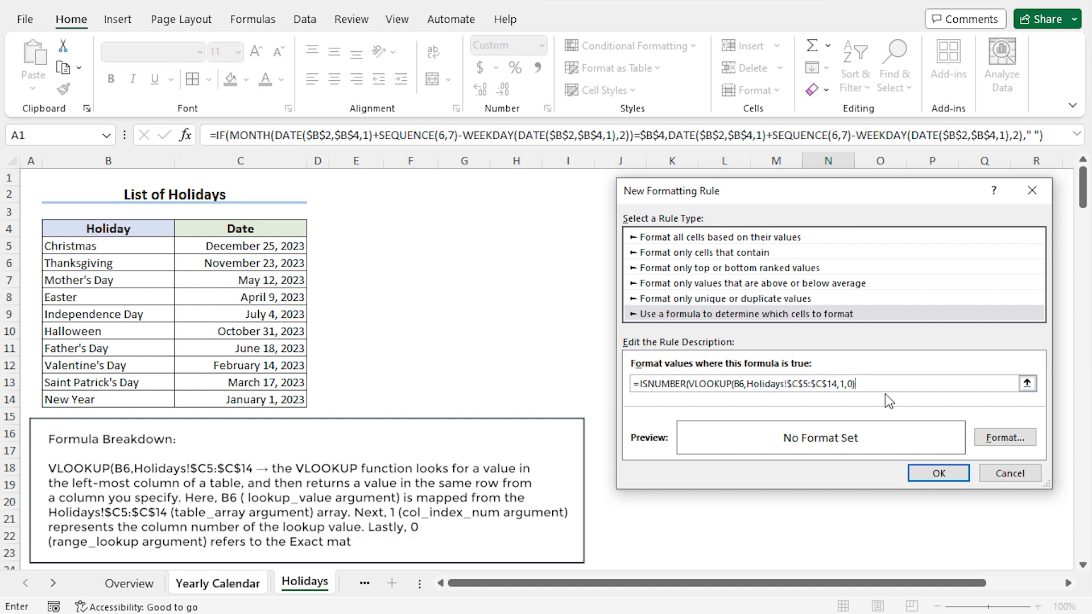
# Give the holiday rule the standard orange fill, add the final closing parenthesis to its formula, and apply the rule.
pyautogui.click(1001, 438)
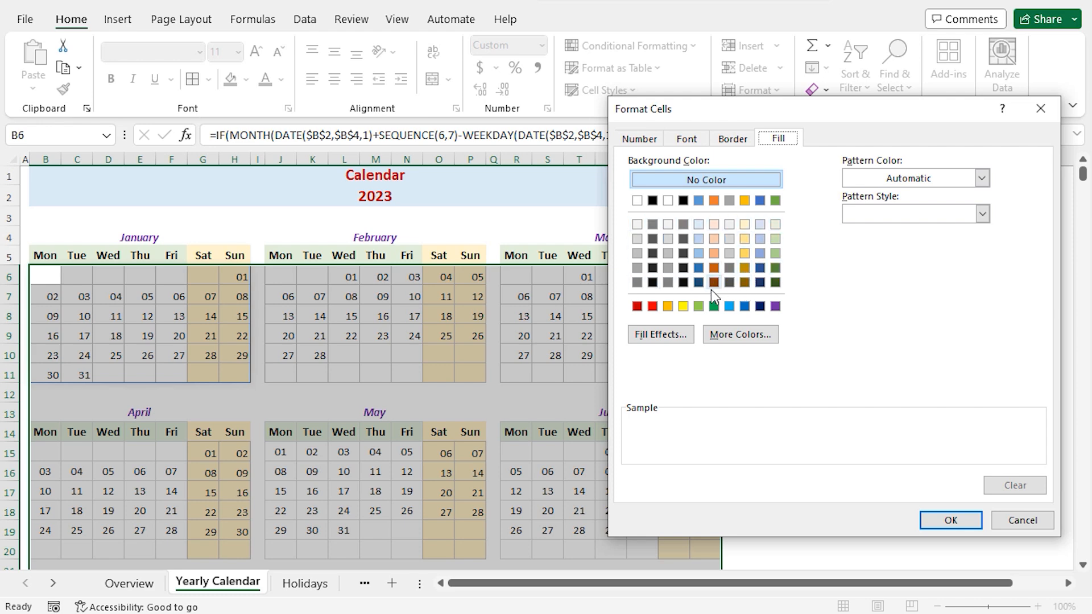
pyautogui.click(668, 307)
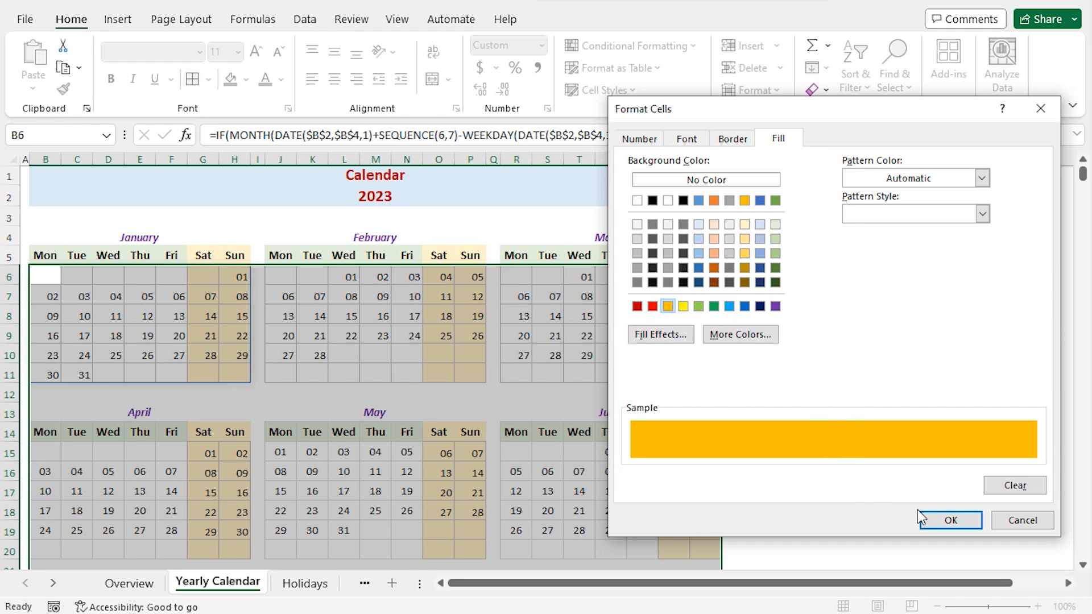
pyautogui.click(936, 519)
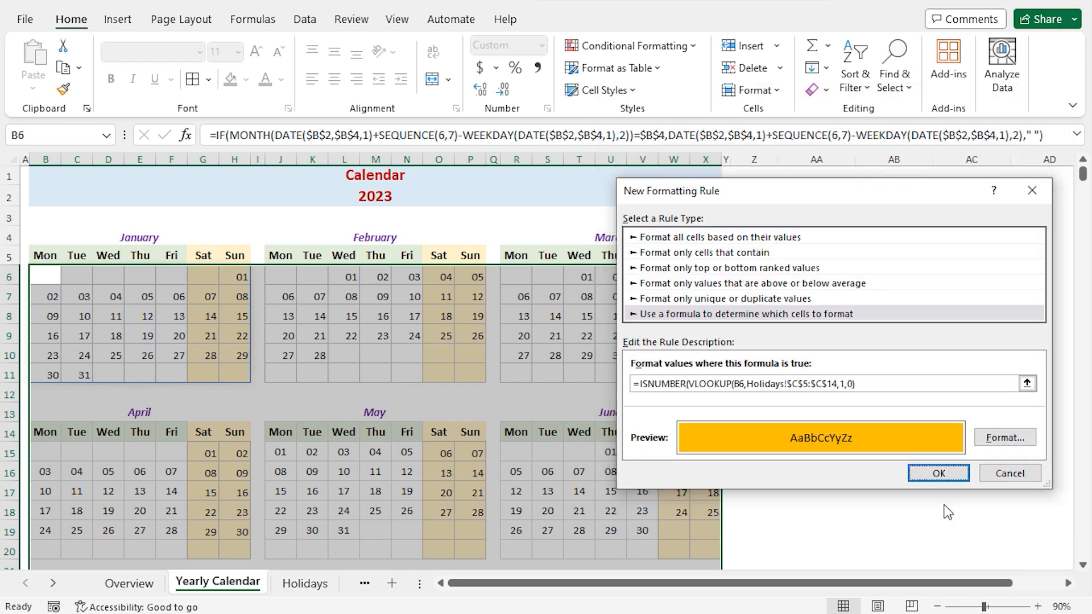
pyautogui.click(883, 386)
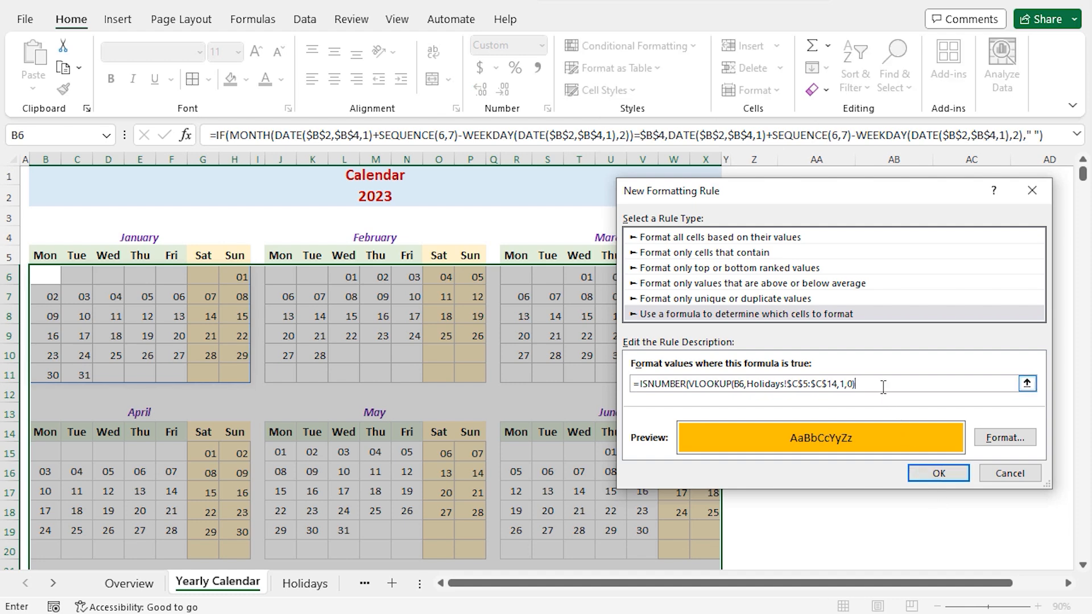
pyautogui.write(')')
pyautogui.click(926, 477)
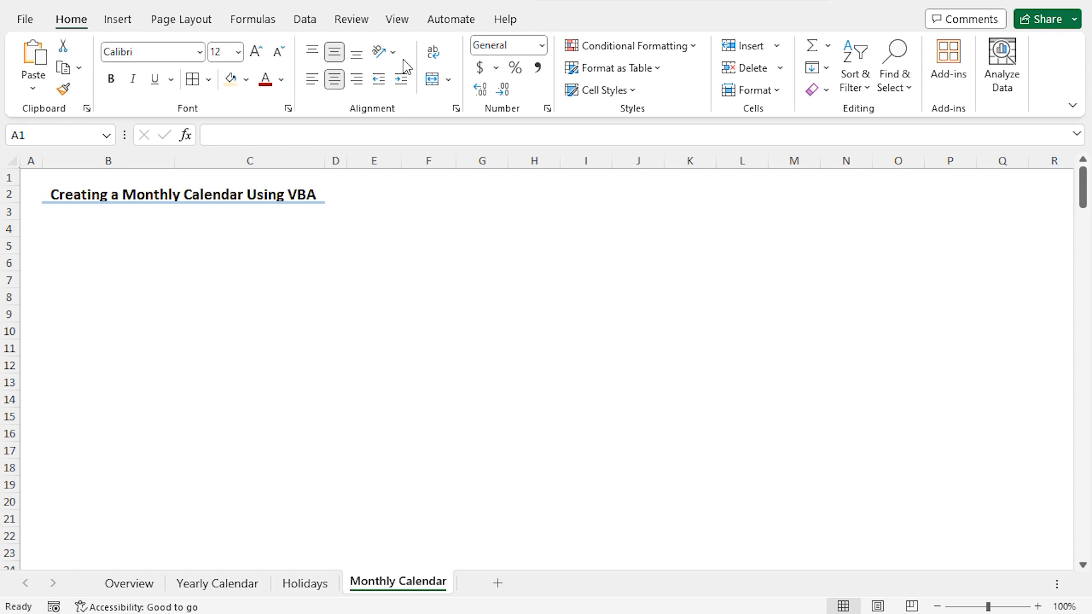
# Enable the Developer tab in the ribbon customization options.
pyautogui.rightClick(403, 23)
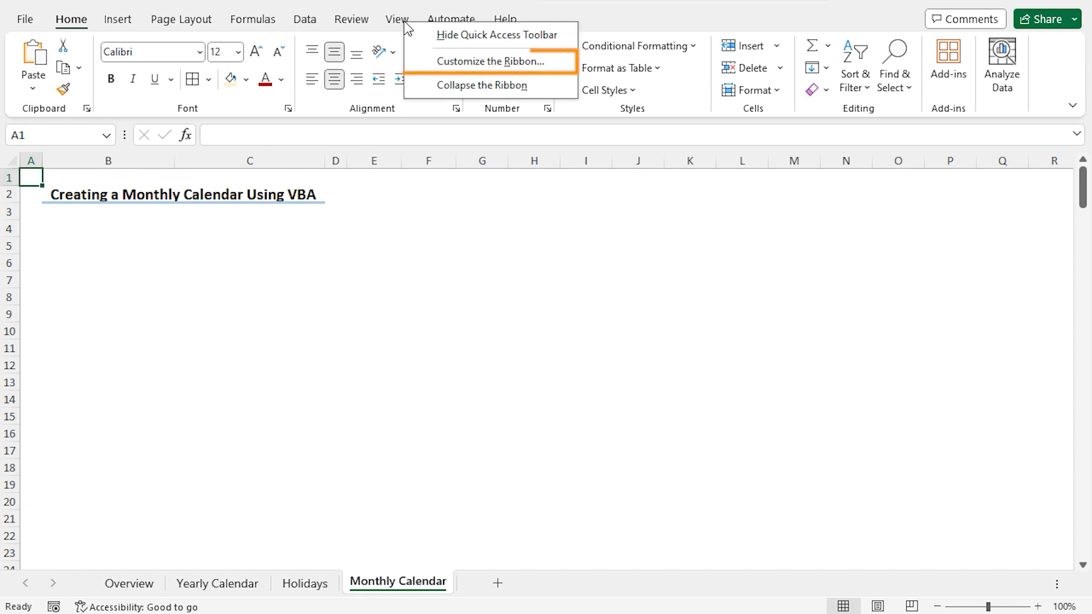
pyautogui.click(460, 62)
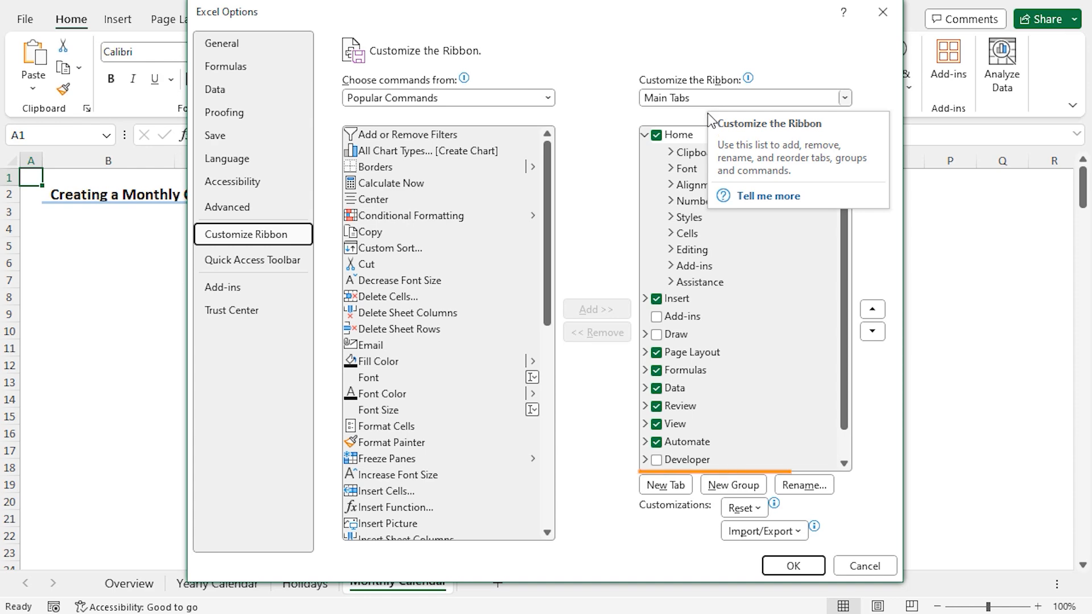
pyautogui.click(657, 460)
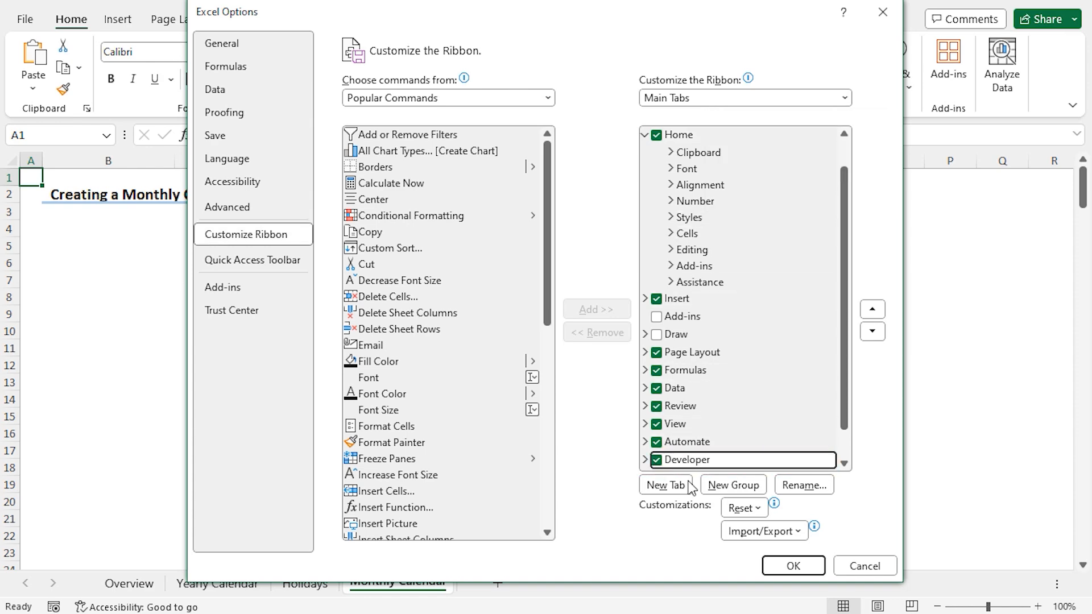
pyautogui.click(793, 566)
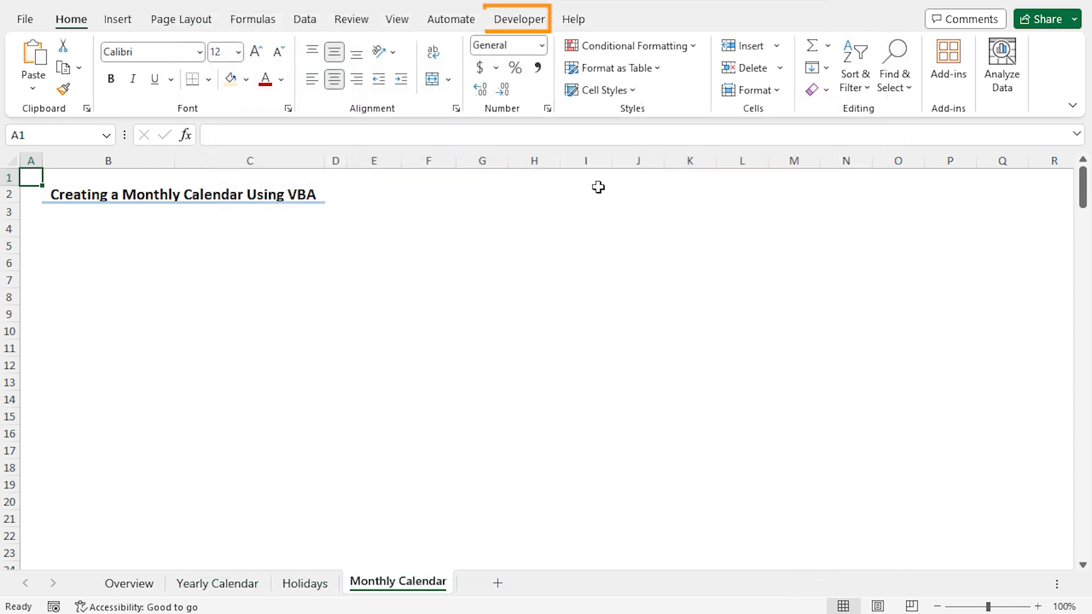
# Open the Visual Basic editor, insert a new module, and paste the CalendarMaker macro code into it.
pyautogui.click(519, 20)
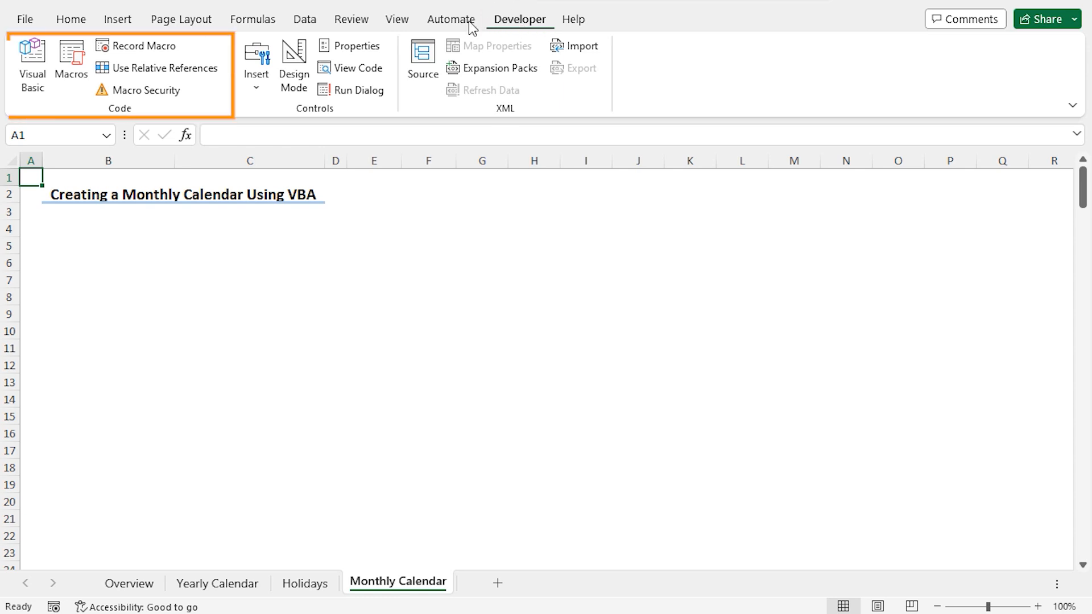
pyautogui.click(33, 60)
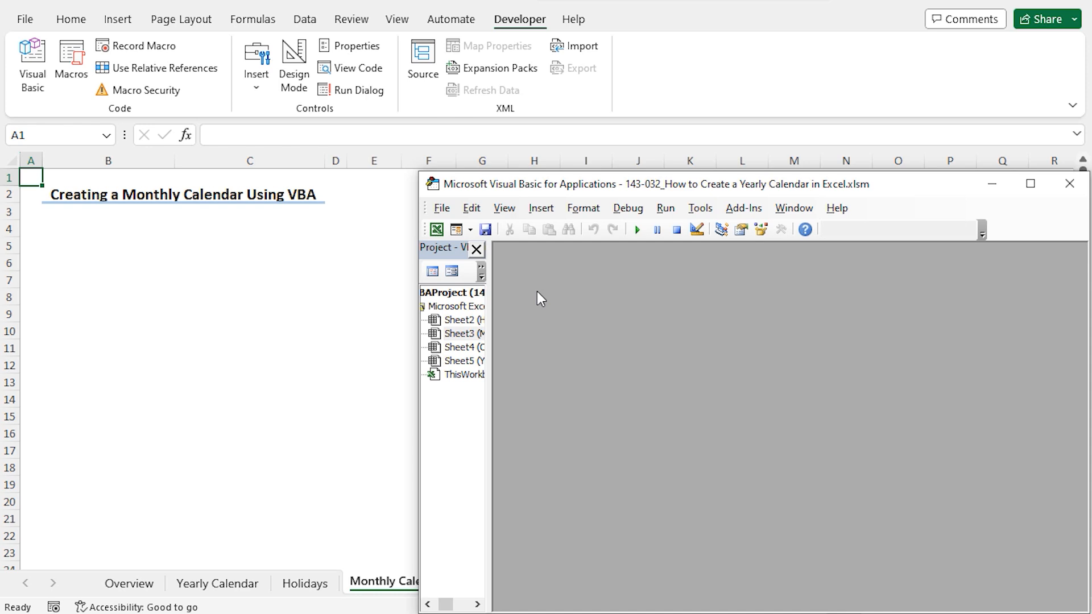
pyautogui.click(539, 209)
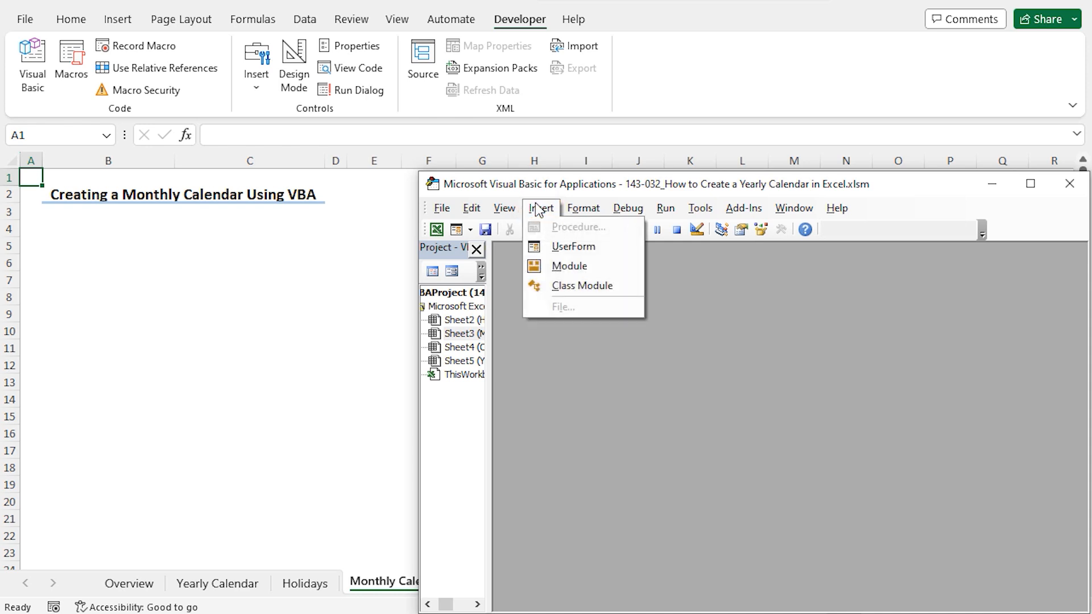
pyautogui.click(566, 266)
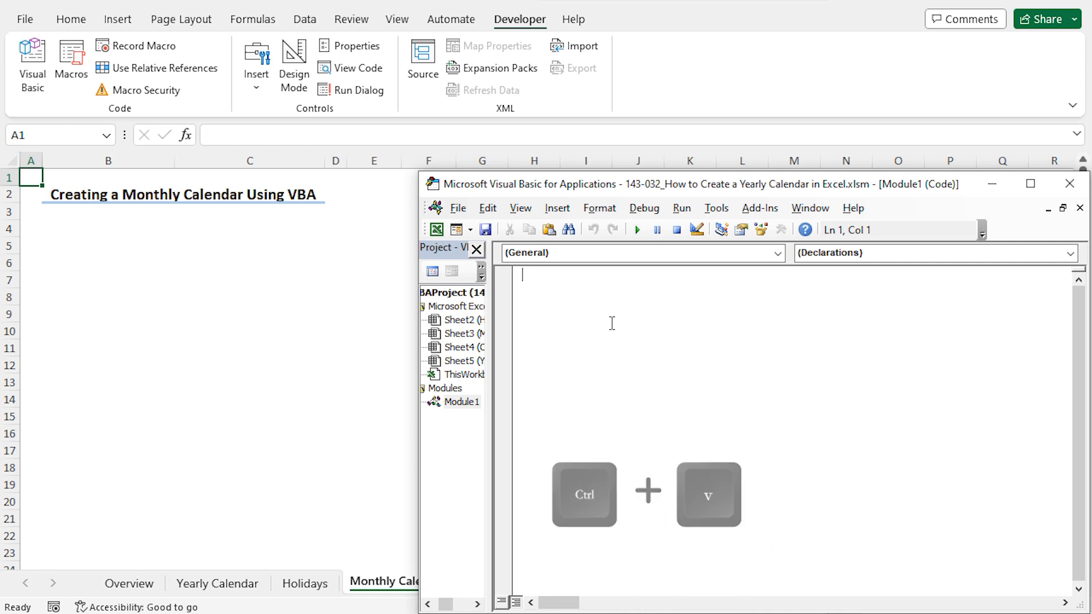
pyautogui.hotkey('ctrl', 'v')
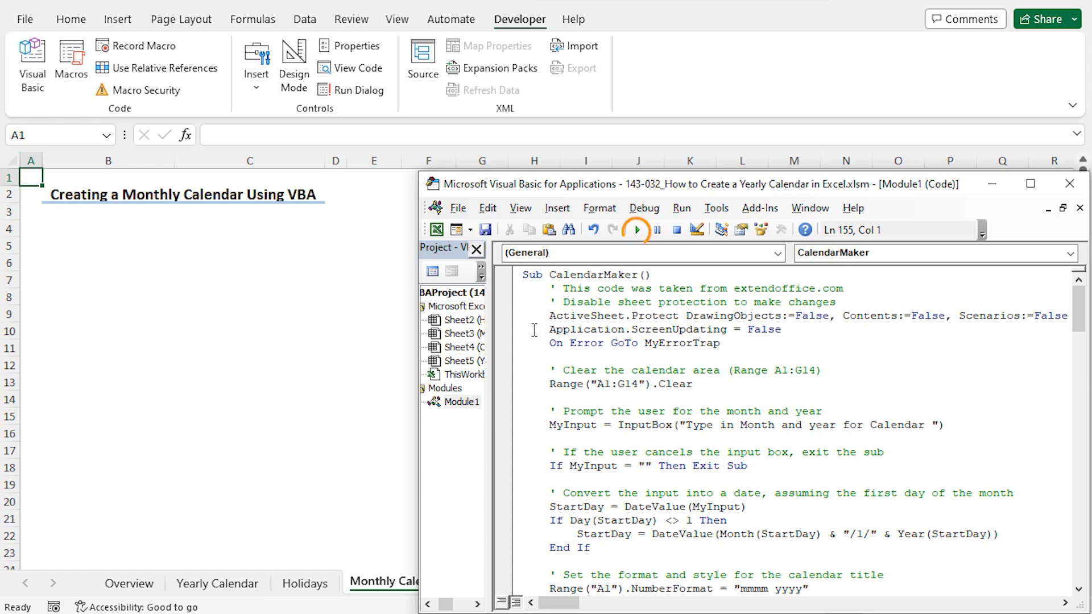
# Run the CalendarMaker macro on the Monthly Calendar sheet with Sep 2023 as the month and year.
pyautogui.click(638, 230)
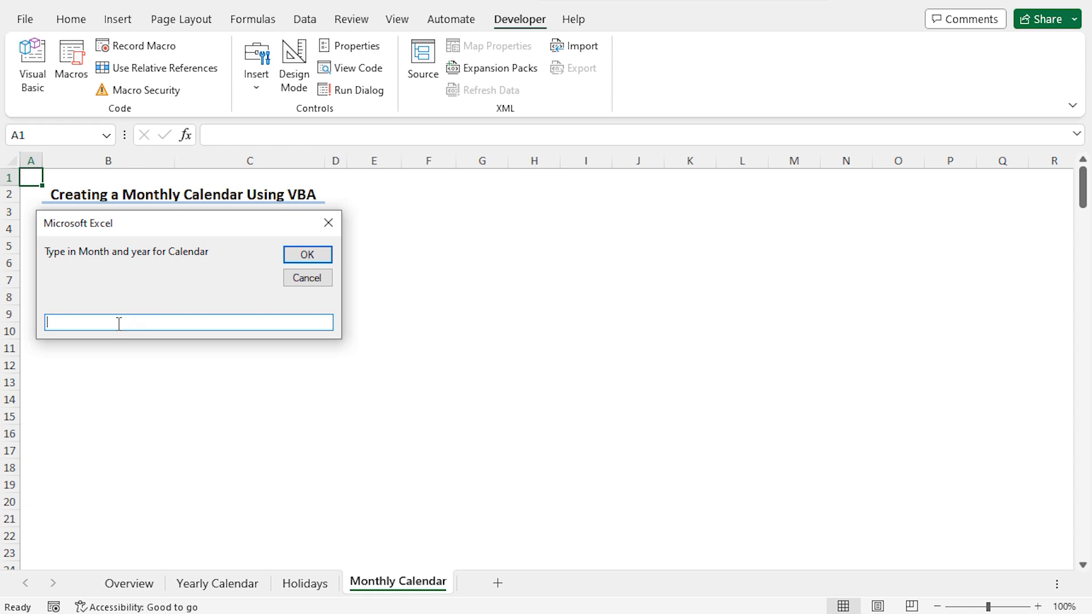
pyautogui.write('Sep 2023')
pyautogui.click(292, 250)
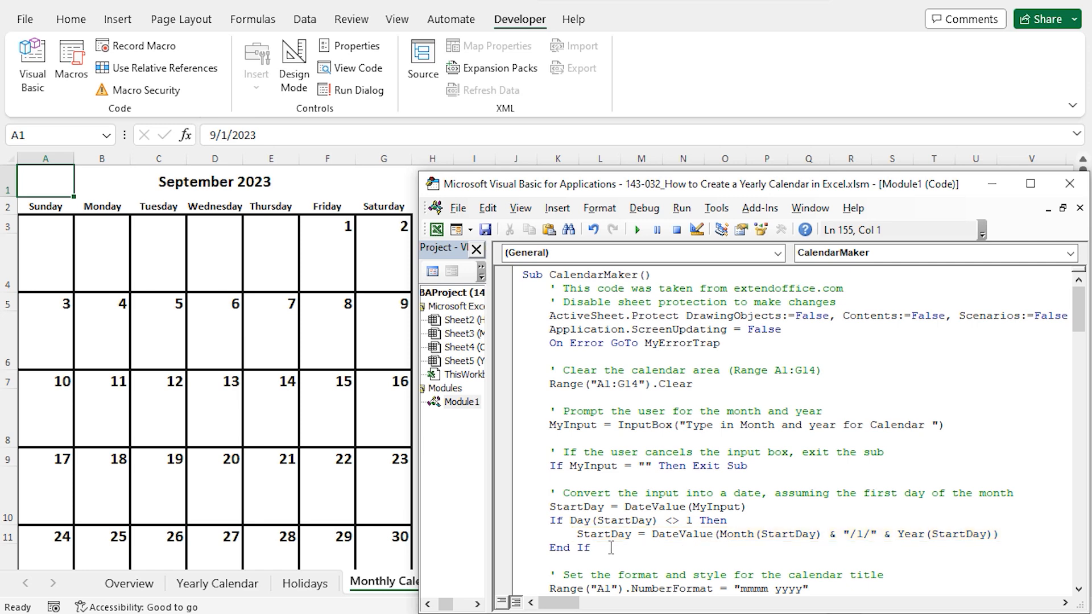
# Review the CalendarMaker code through the MyErrorTrap section to the end of the procedure, widening the code window to read the long lines.
pyautogui.scroll(-6, 611, 548)
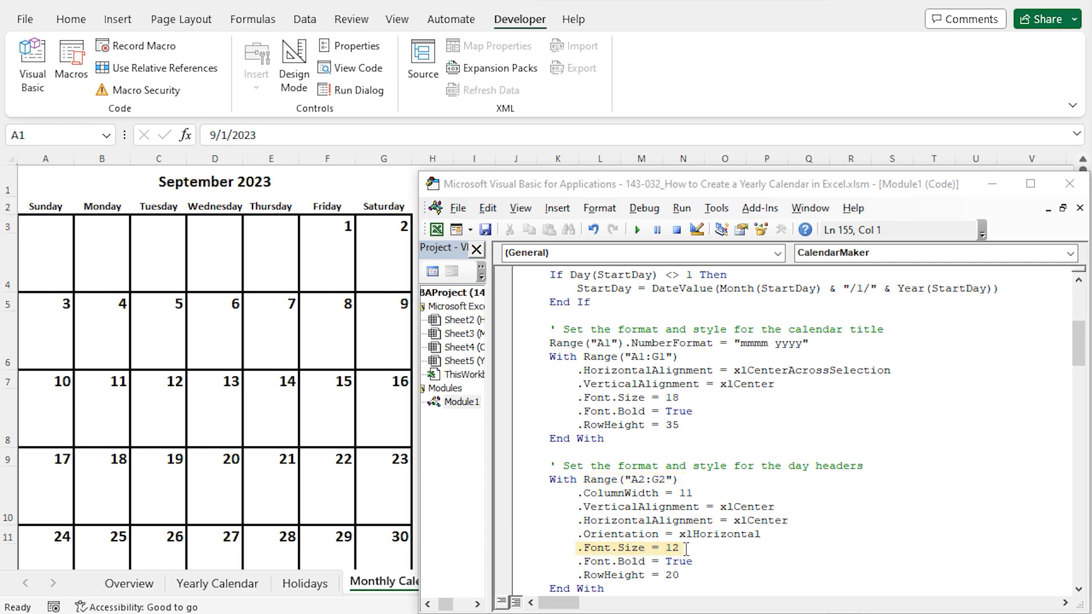
pyautogui.scroll(-7, 687, 549)
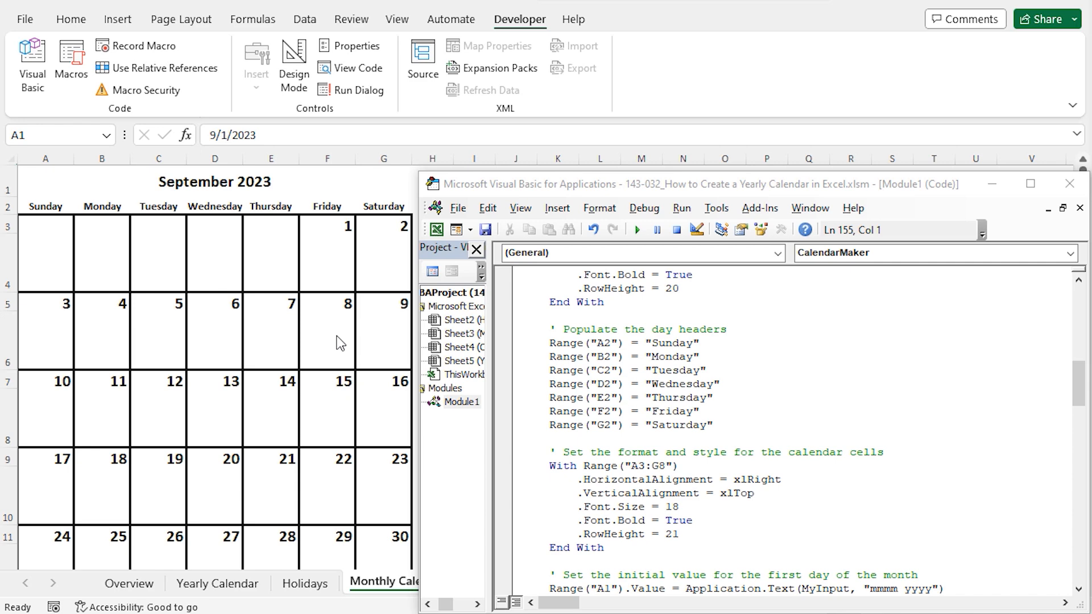
pyautogui.scroll(-7, 811, 545)
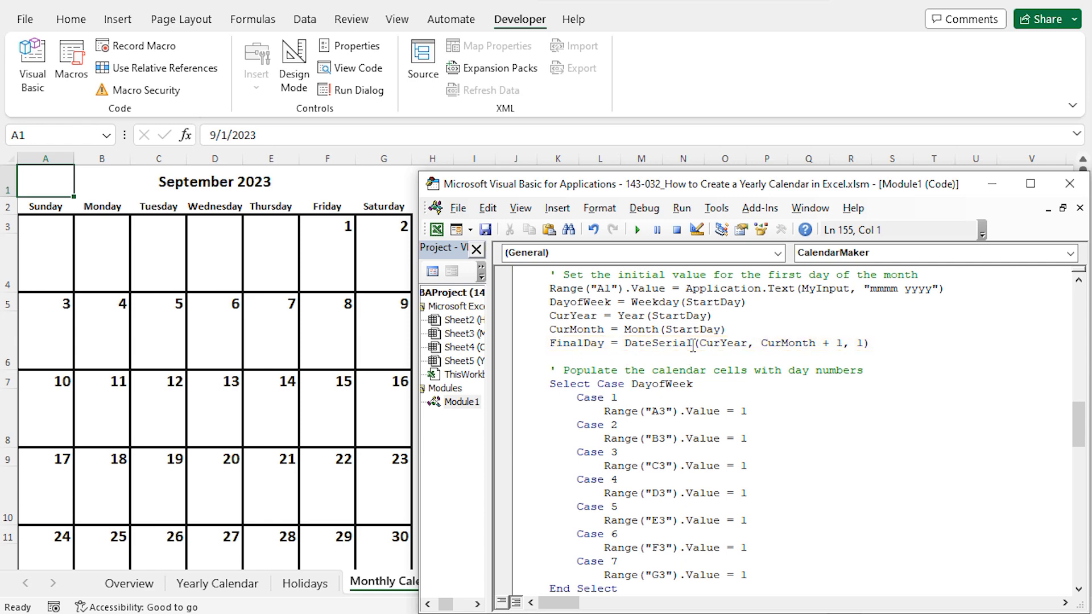
pyautogui.scroll(-7, 693, 346)
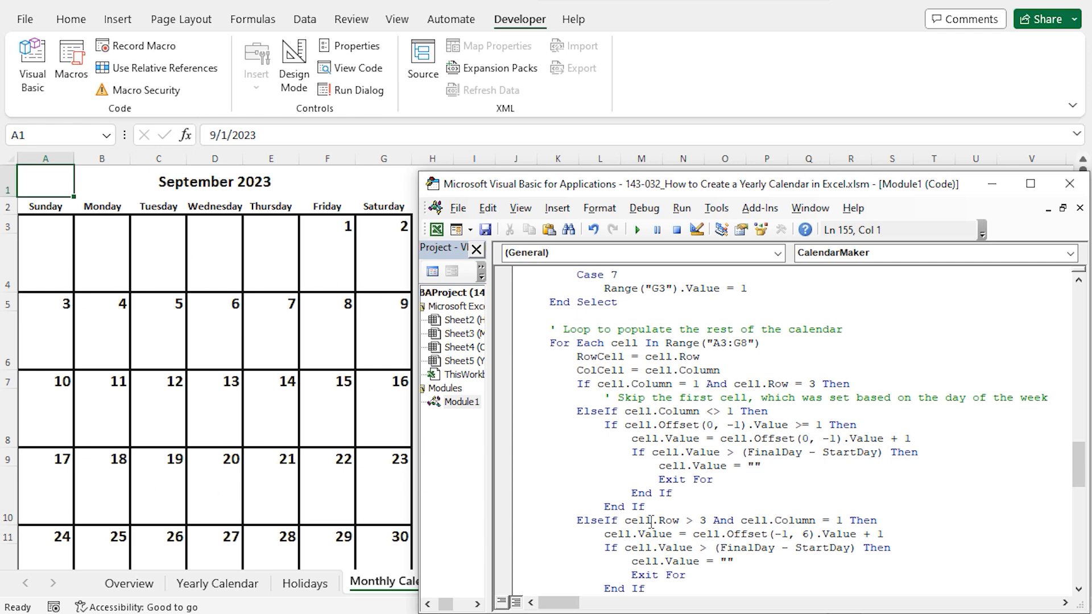
pyautogui.scroll(-9, 765, 548)
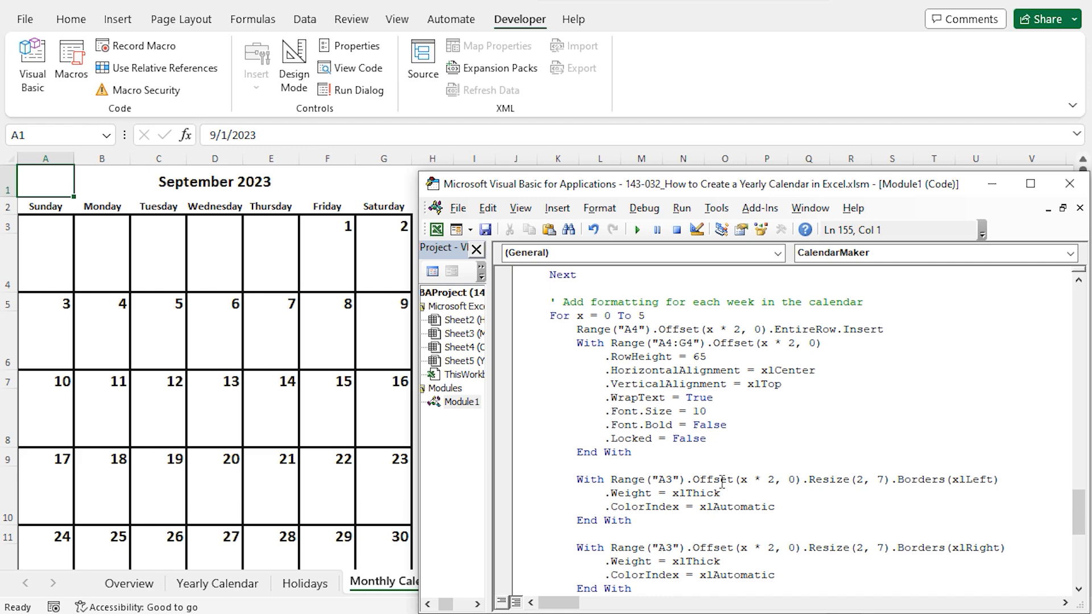
pyautogui.scroll(-6, 721, 483)
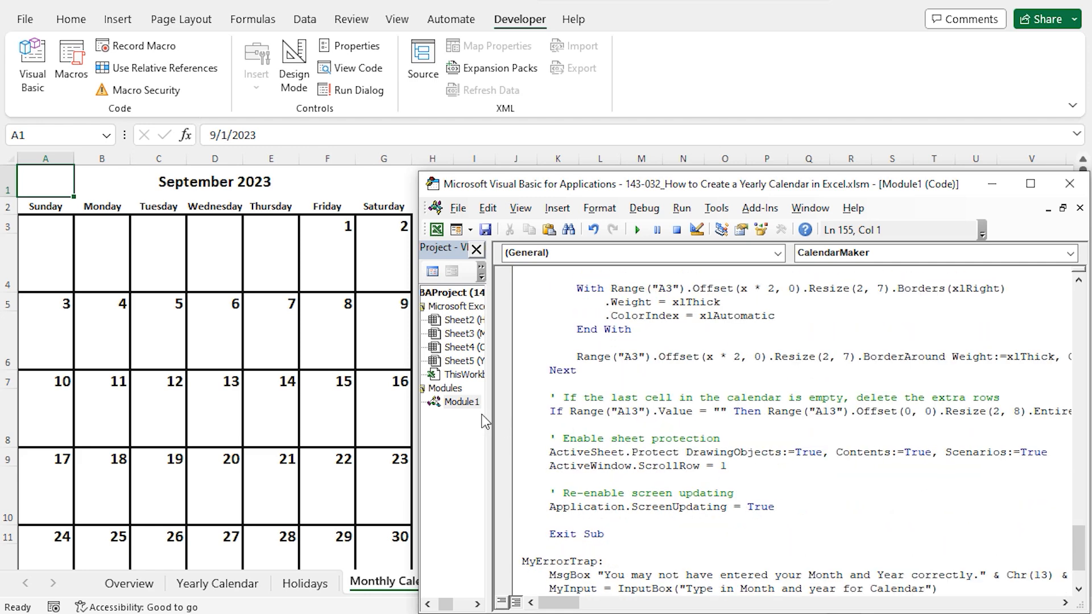
pyautogui.moveTo(414, 398); pyautogui.dragTo(294, 401)
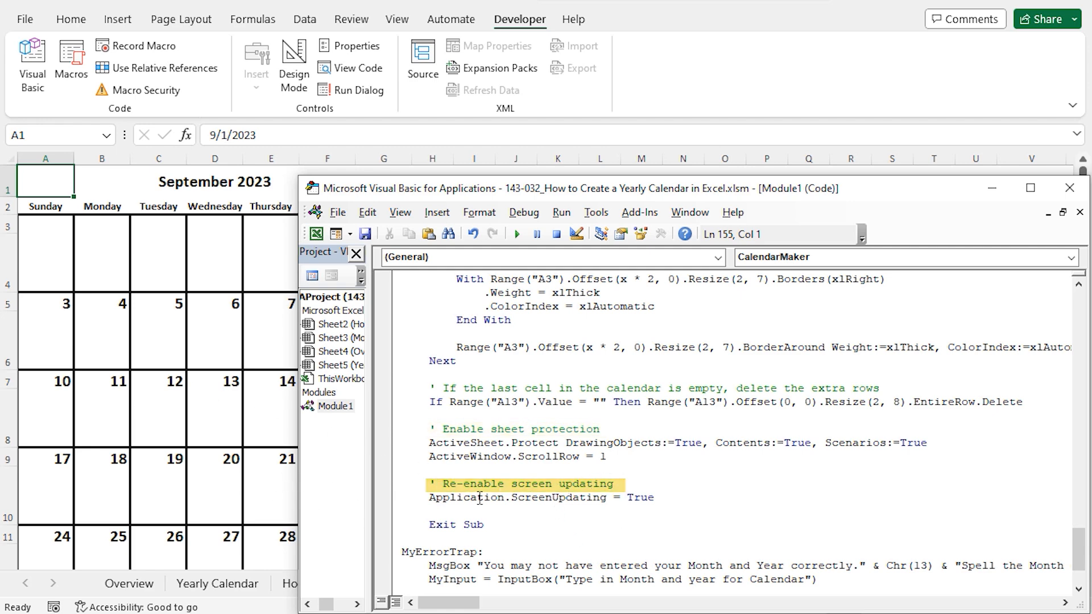
pyautogui.scroll(-1, 565, 499)
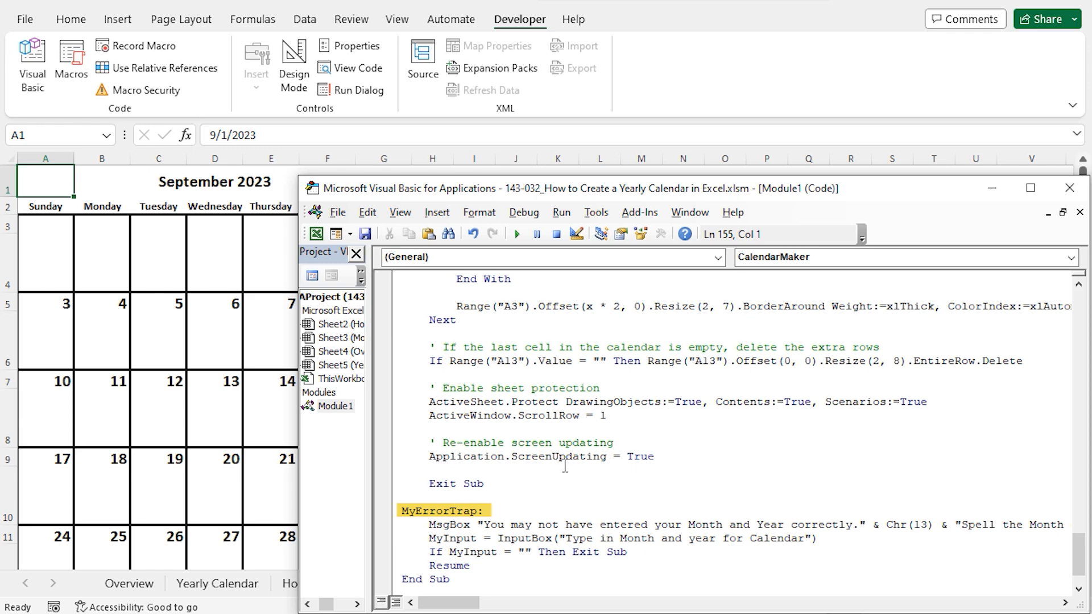